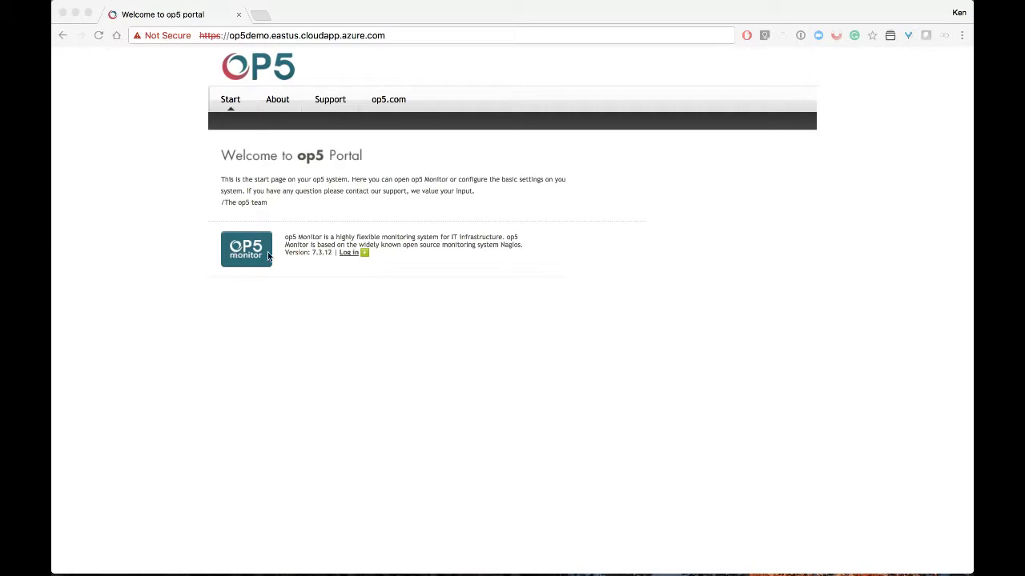
# Log in to op5 Monitor from the op5 portal start page
pyautogui.click(349, 254)
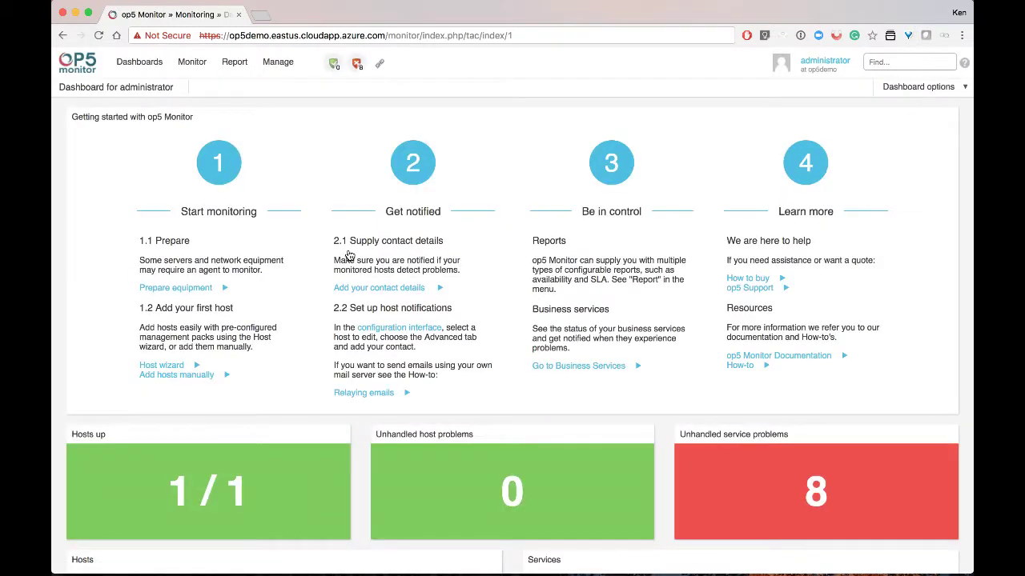
# Show the All Hosts list under Monitor > Hosts, then open the Manage menu
pyautogui.click(192, 62)
pyautogui.moveTo(245, 149)
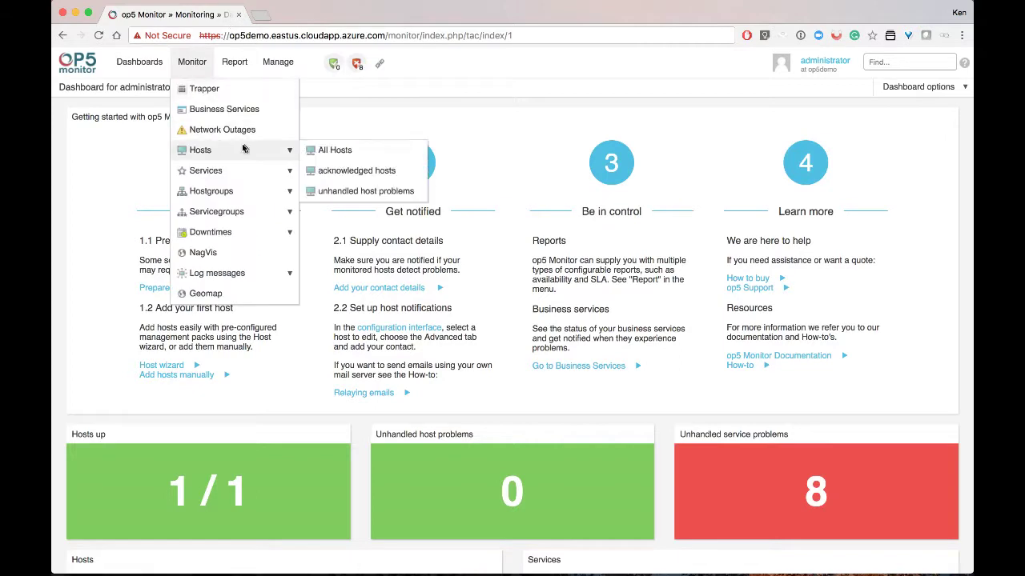
pyautogui.click(323, 151)
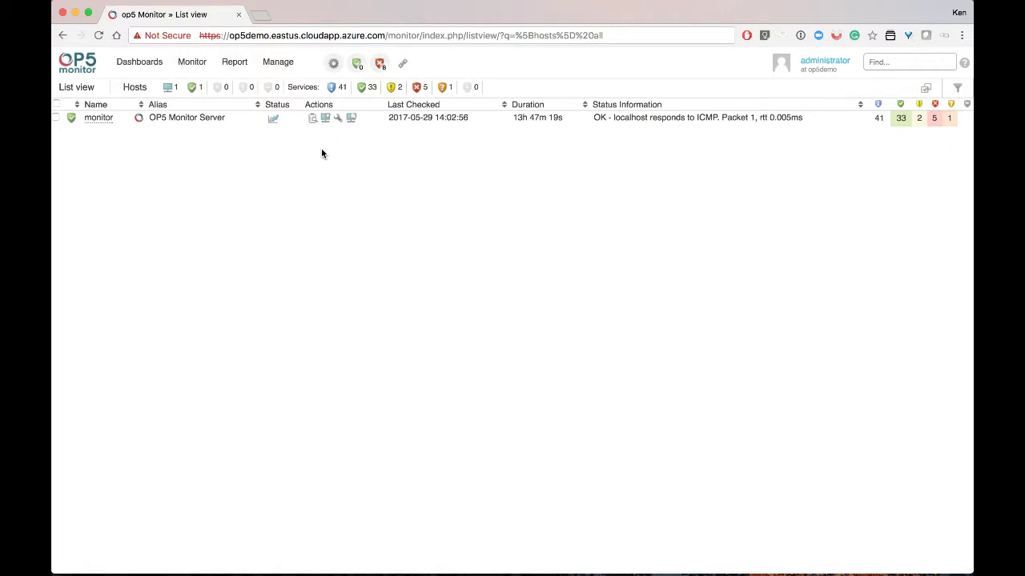
pyautogui.click(280, 74)
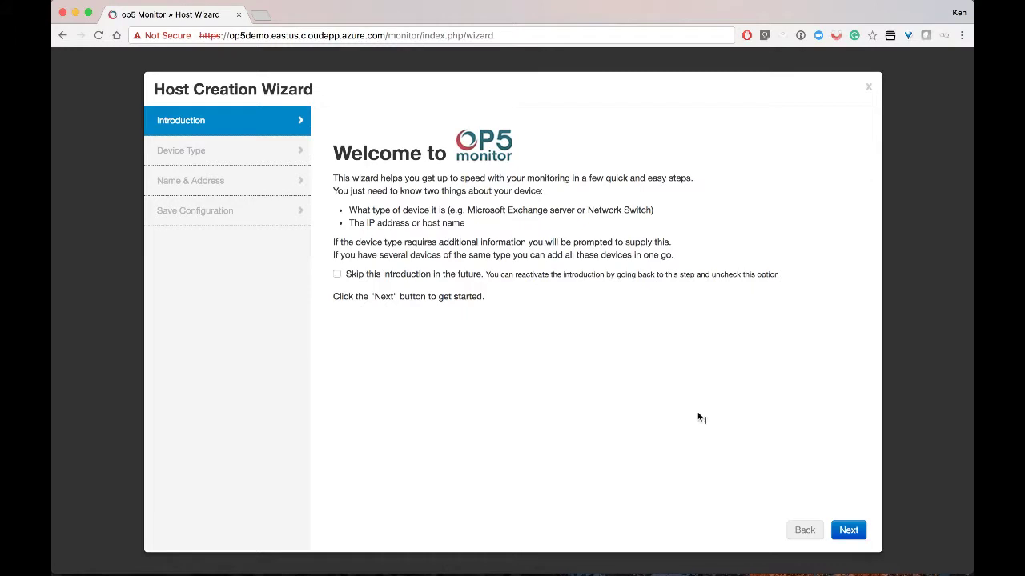
# Start the Host Wizard and choose the Windows server management pack
pyautogui.click(851, 532)
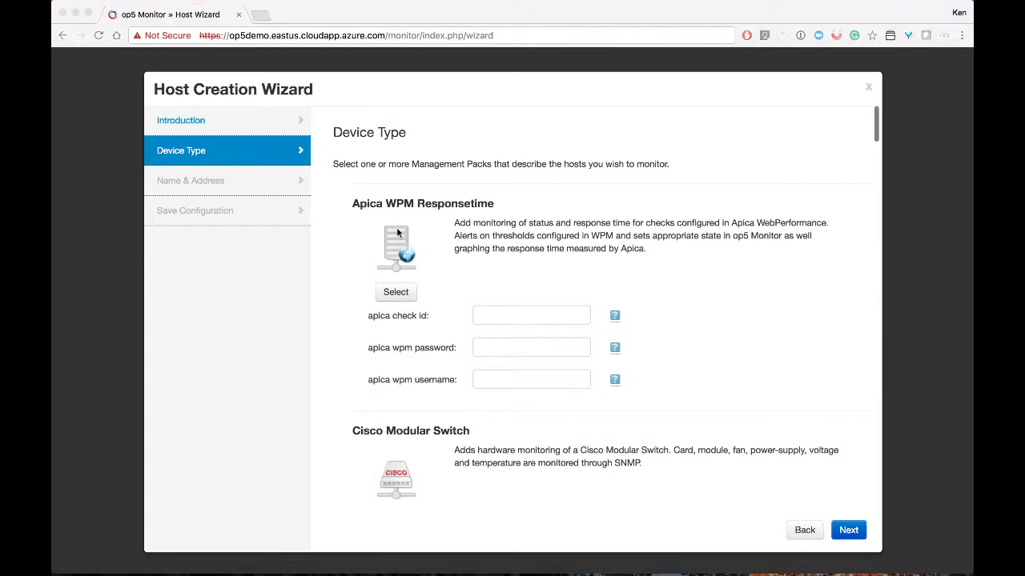
pyautogui.scroll(-15, 409, 406)
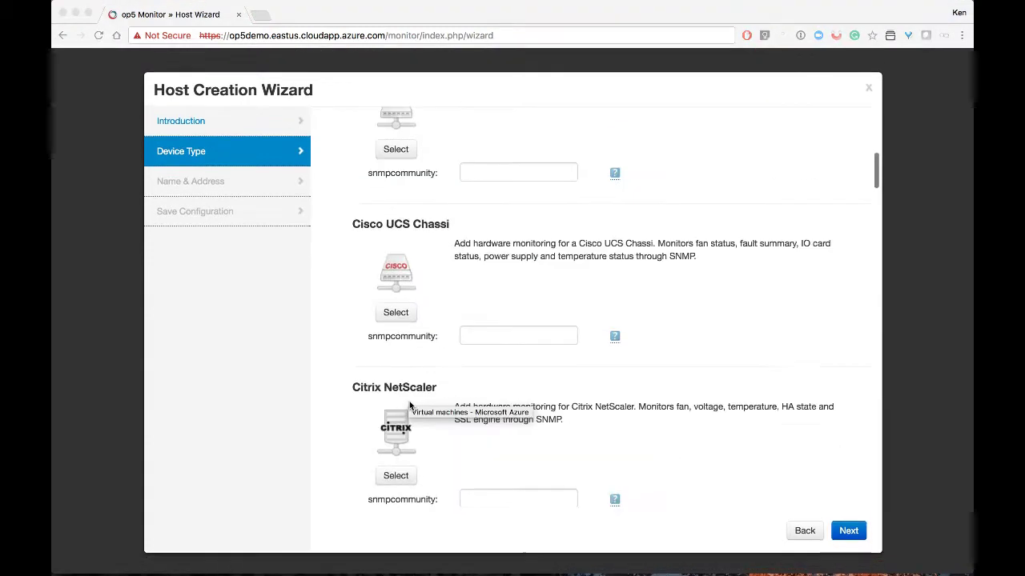
pyautogui.scroll(-20, 409, 406)
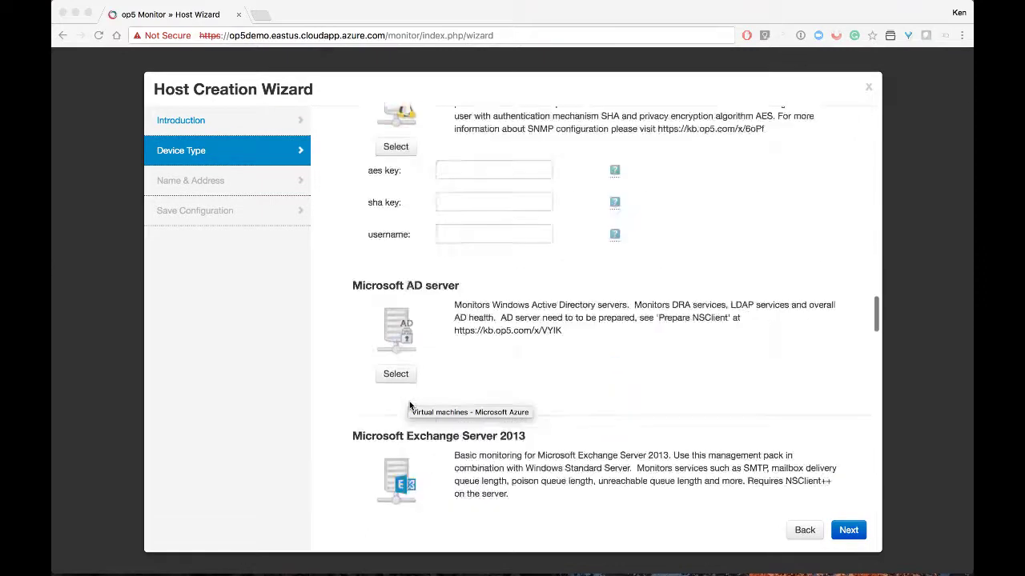
pyautogui.scroll(-15, 409, 406)
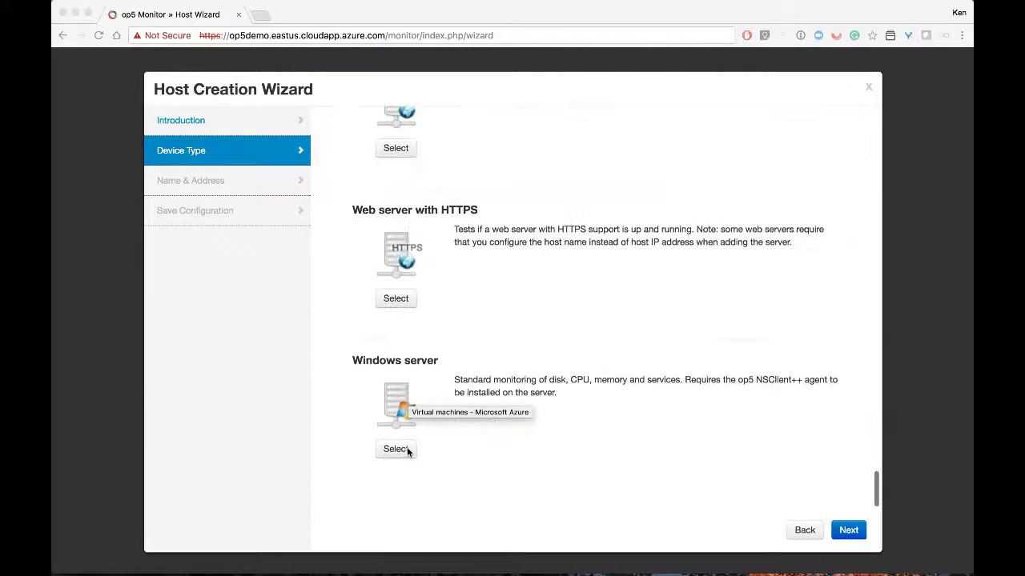
pyautogui.click(404, 449)
pyautogui.click(404, 449)
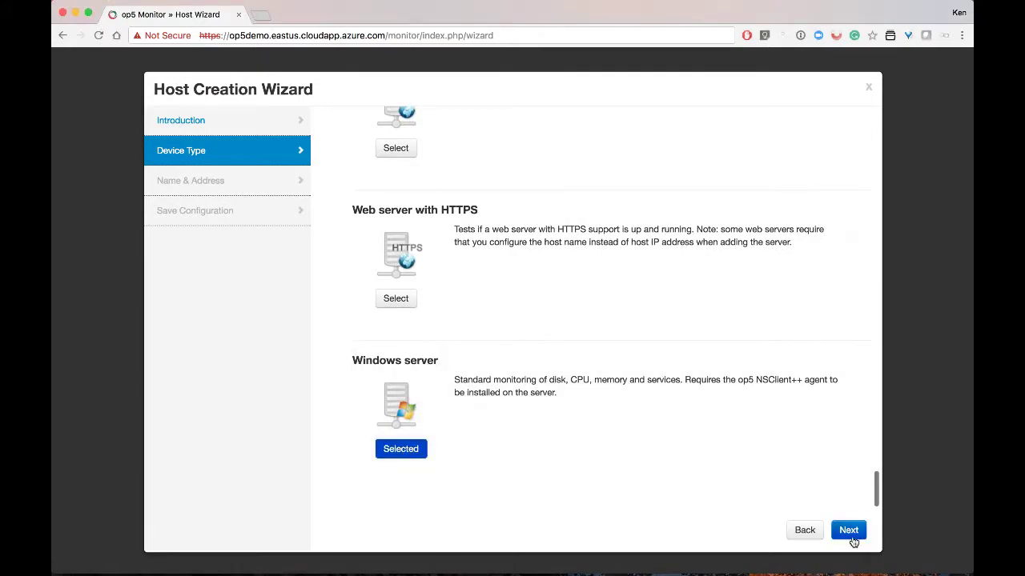
# Name the host 'Windows NSClient' at address 10.0.0.41 and save the configuration
pyautogui.click(852, 536)
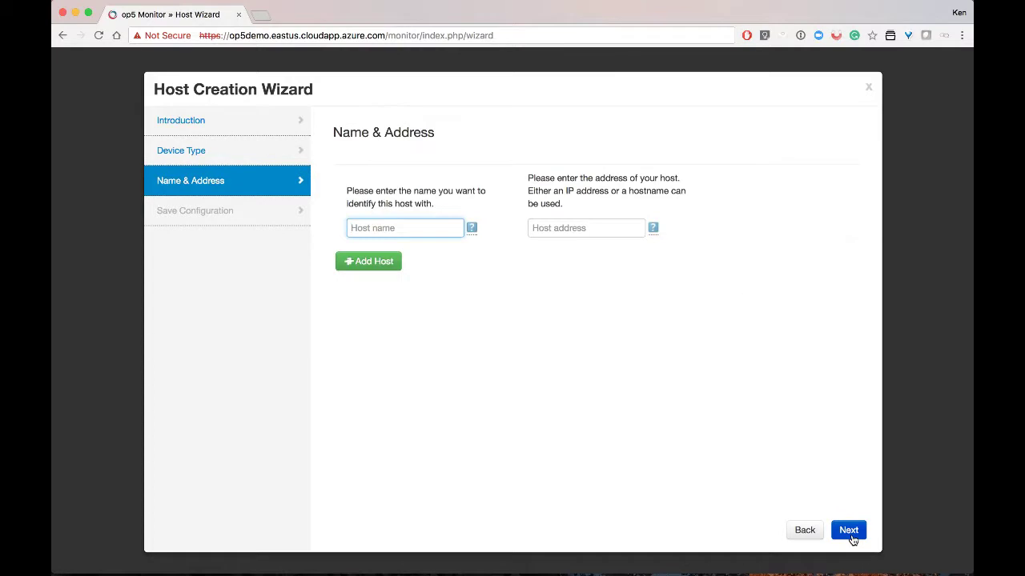
pyautogui.write('Windows NSClient')
pyautogui.press('Tab')
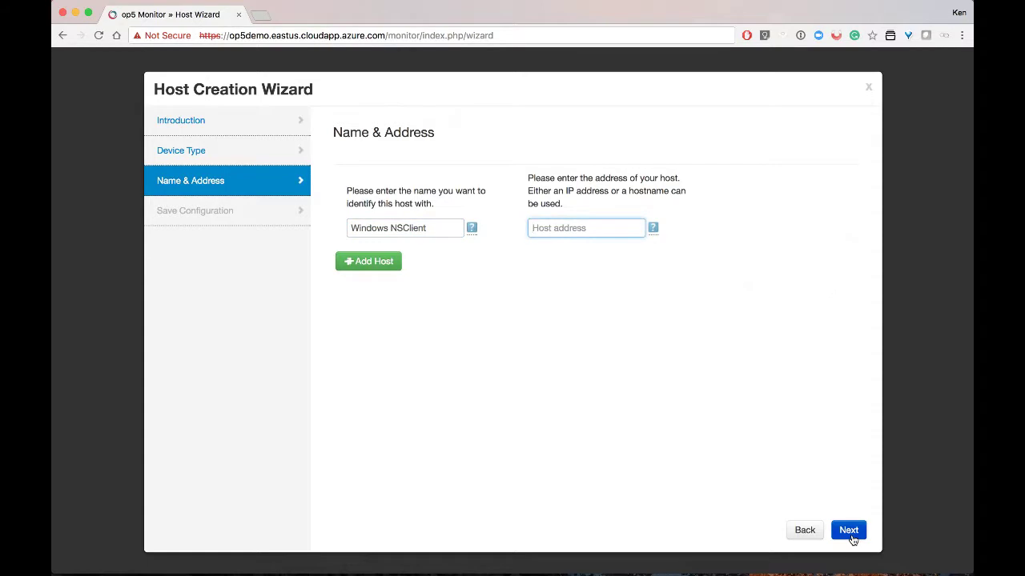
pyautogui.write('10.0.0.41')
pyautogui.click(848, 531)
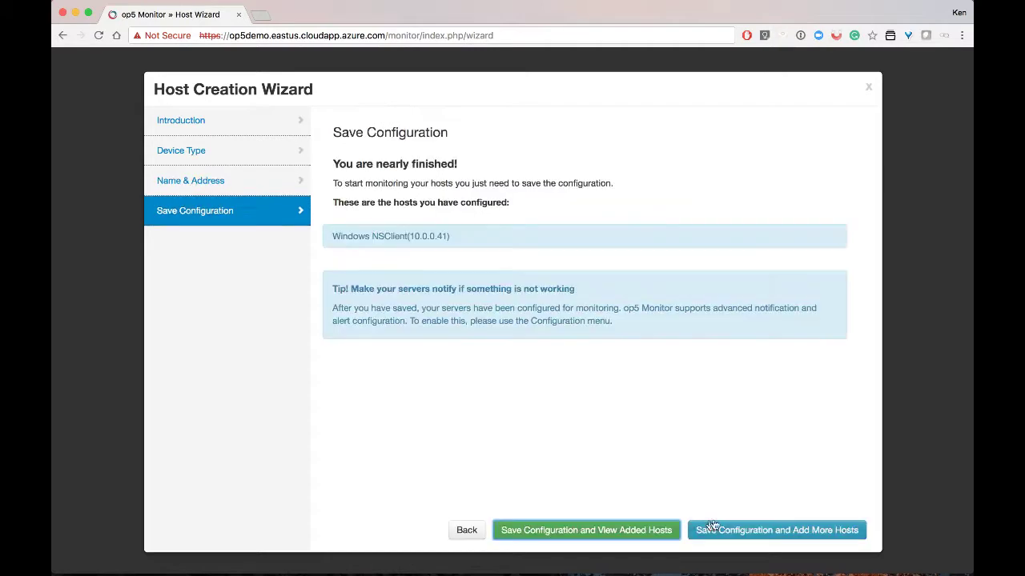
pyautogui.click(654, 530)
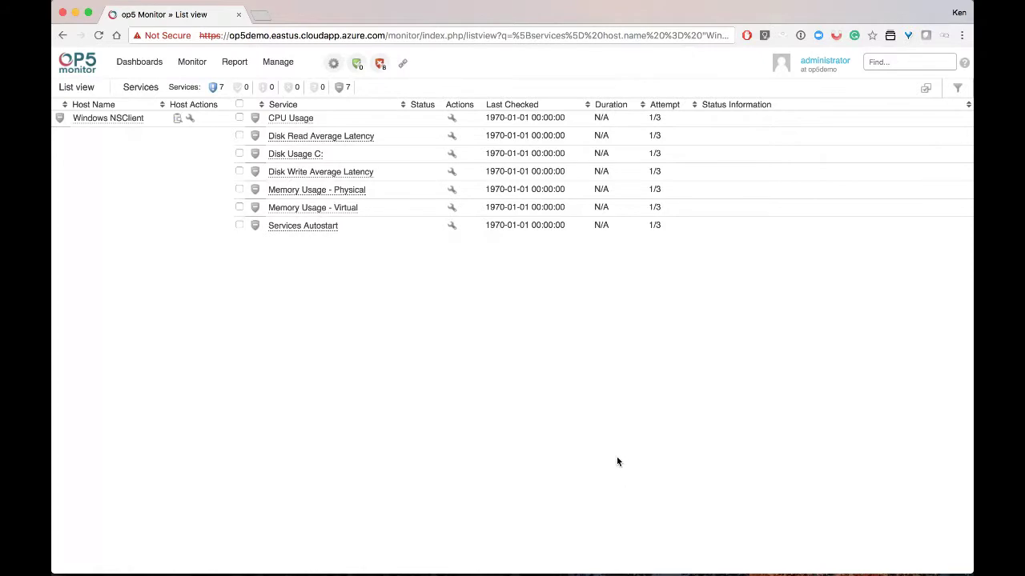
# Run Check now on all seven Windows NSClient services; six return OK, Services Autostart CRITICAL
pyautogui.click(239, 105)
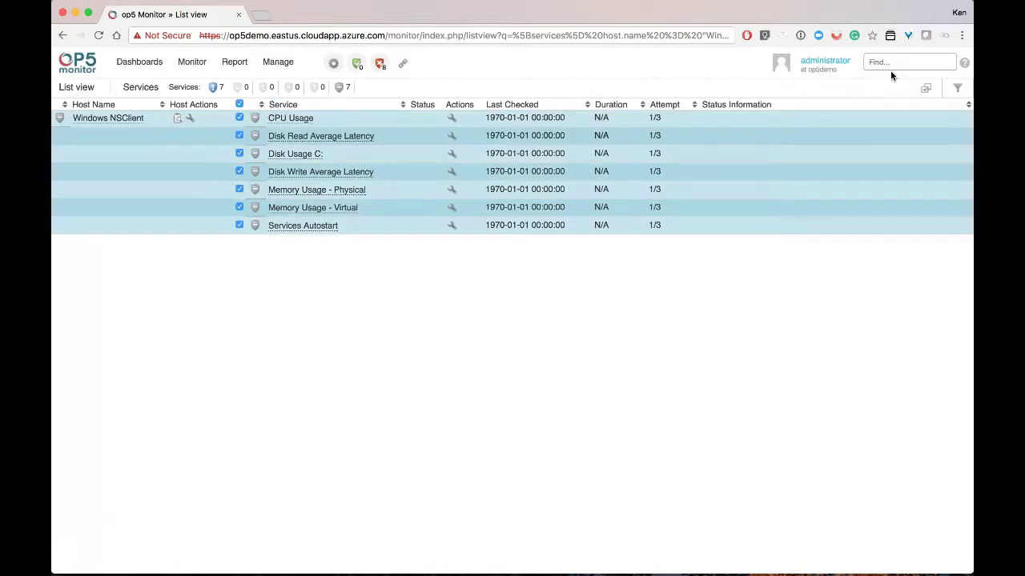
pyautogui.click(926, 92)
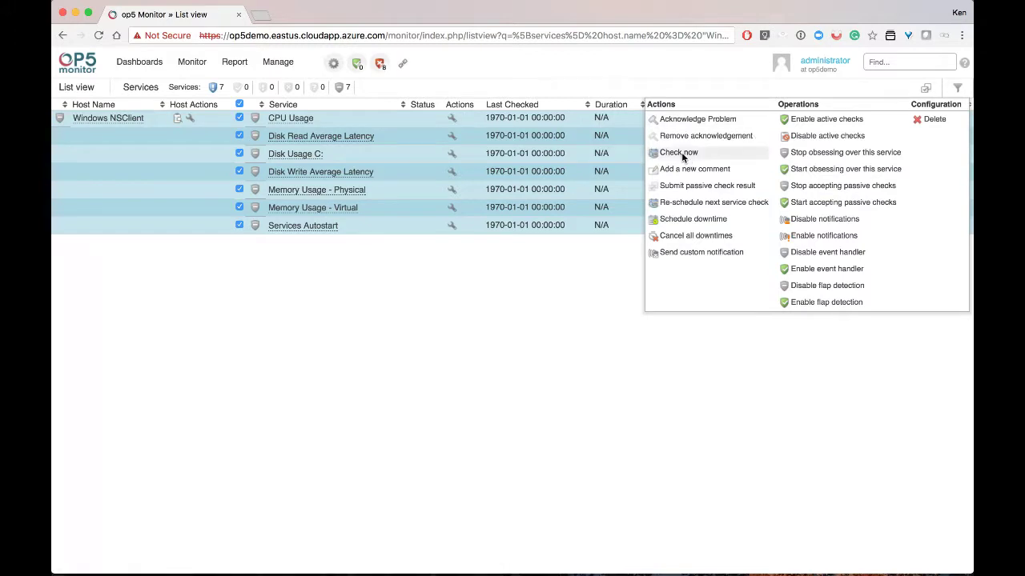
pyautogui.click(681, 155)
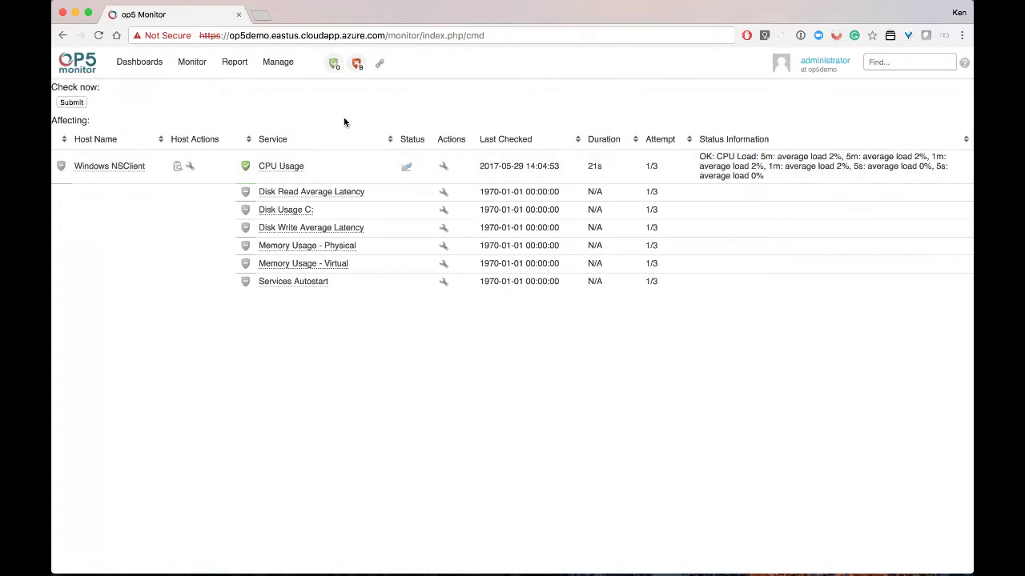
pyautogui.click(70, 104)
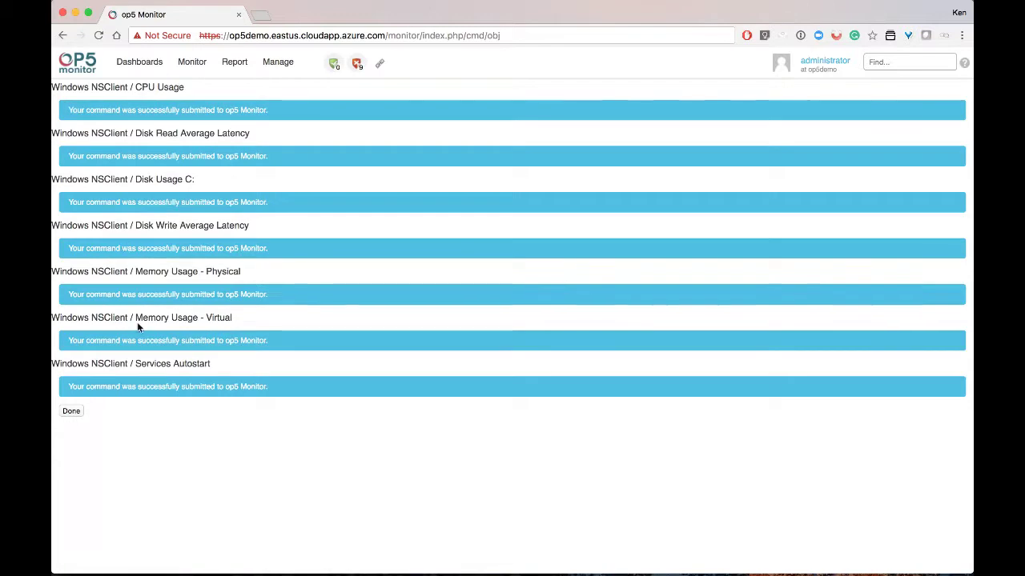
pyautogui.click(71, 411)
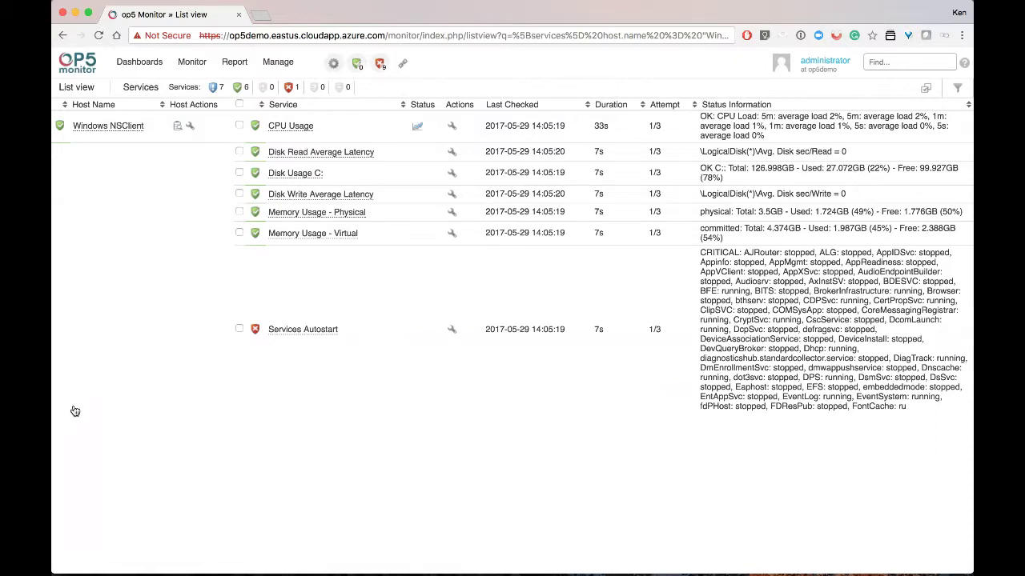
# Launch the Host Wizard from Manage and choose the Linux server management pack
pyautogui.moveTo(266, 65)
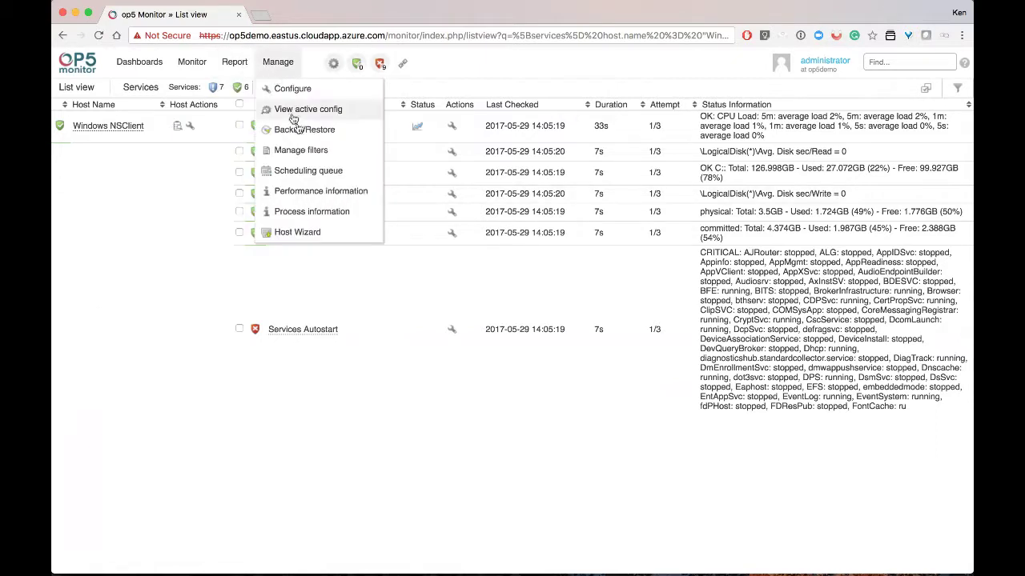
pyautogui.click(298, 232)
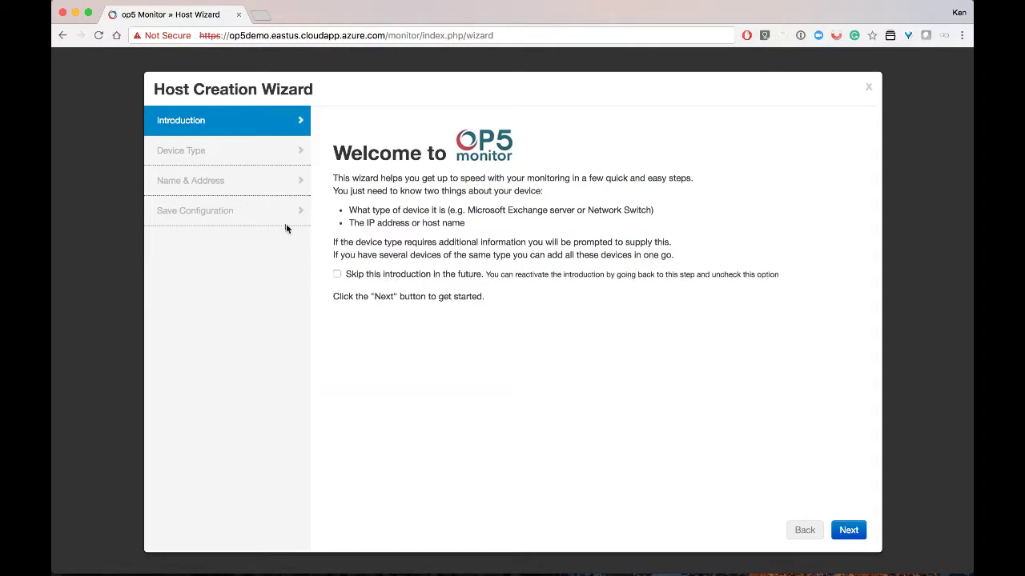
pyautogui.click(840, 528)
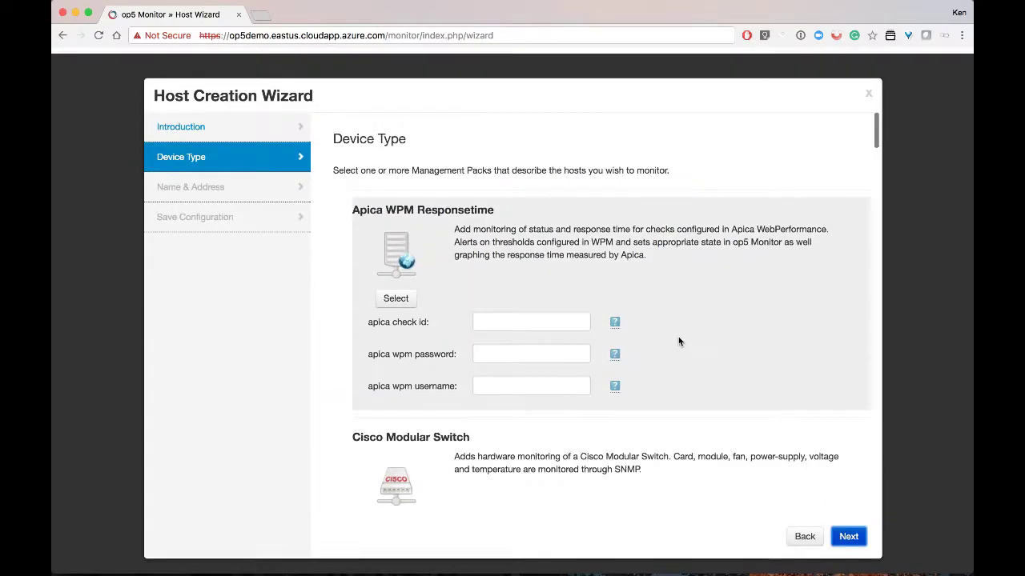
pyautogui.scroll(-2, 677, 335)
pyautogui.scroll(-8, 677, 340)
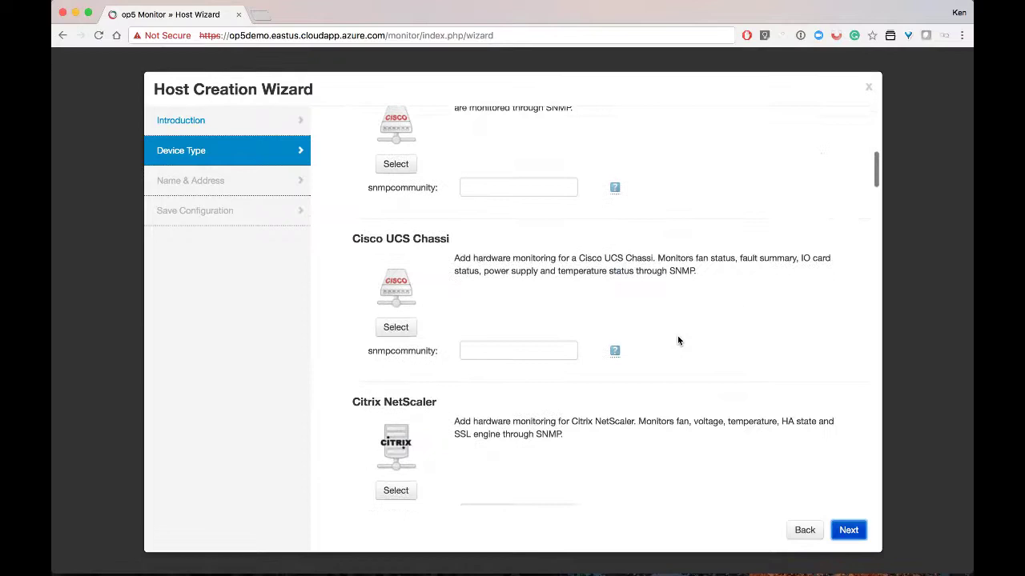
pyautogui.scroll(-8, 677, 340)
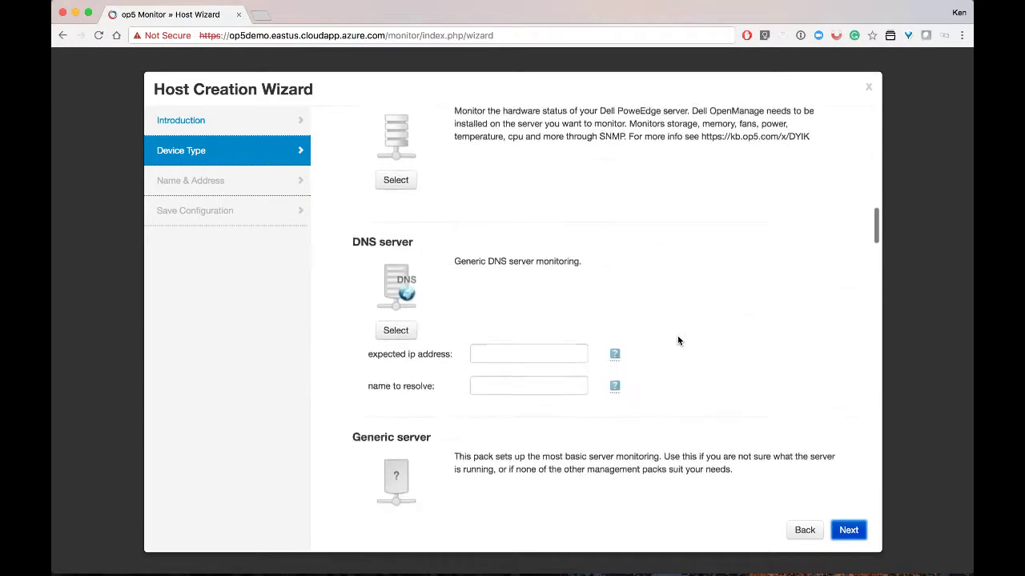
pyautogui.scroll(-5, 678, 340)
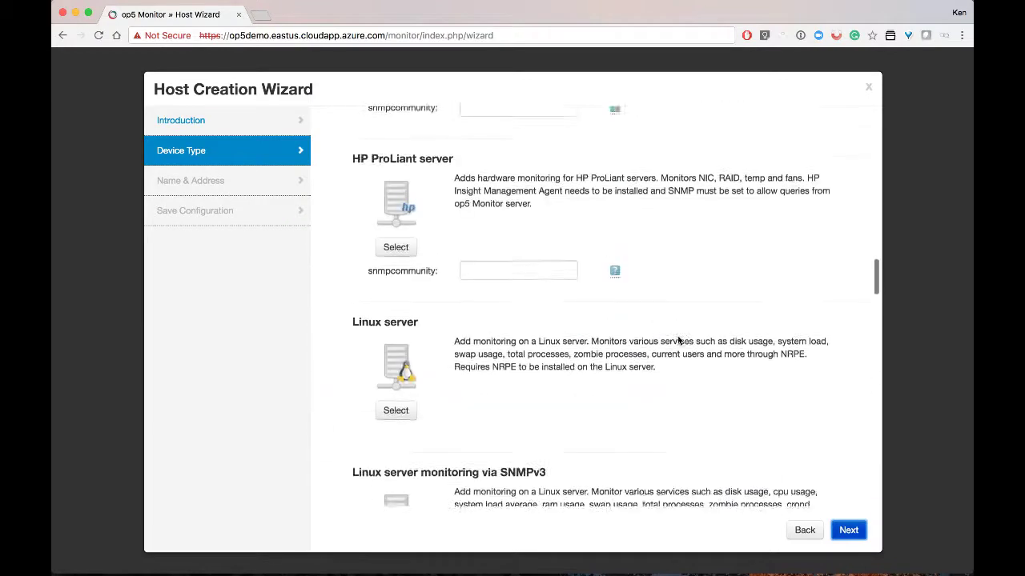
pyautogui.click(398, 349)
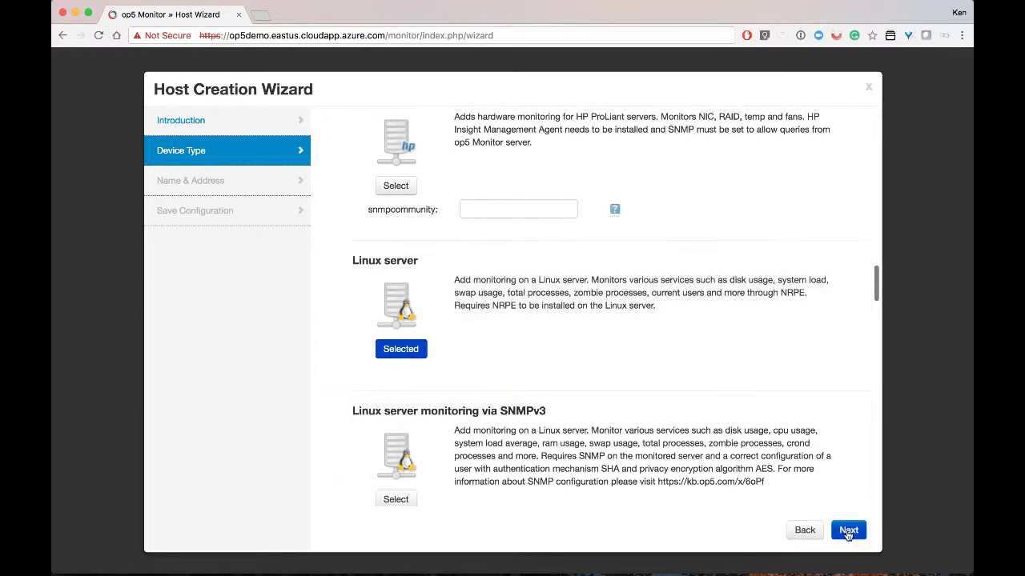
# Name the host 'Linux NRPE' at address 10.0.0.50 and save the configuration
pyautogui.click(848, 531)
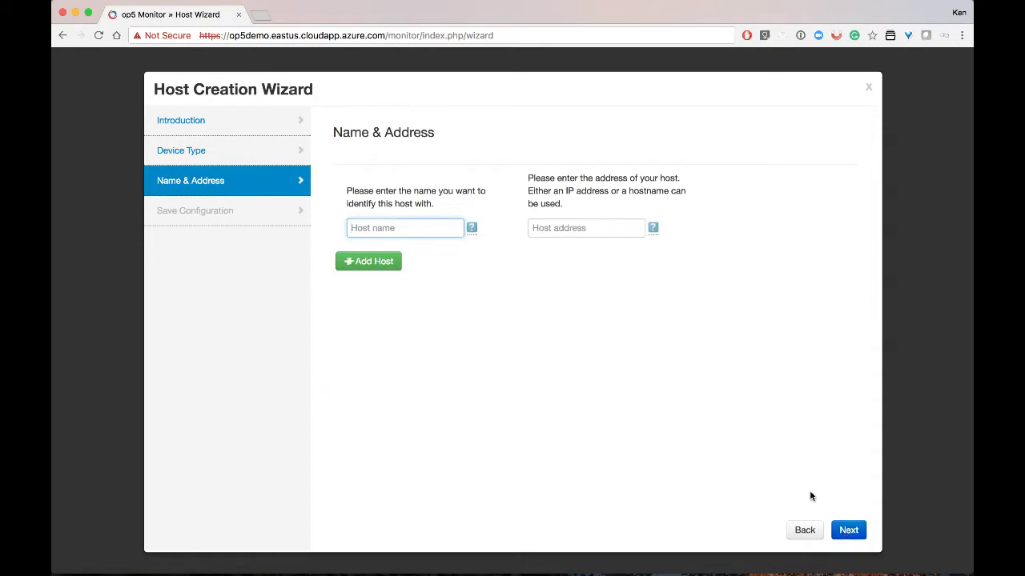
pyautogui.write('Linux ')
pyautogui.write('NSCP')
pyautogui.press('BackSpace')
pyautogui.press('BackSpace')
pyautogui.press('BackSpace')
pyautogui.press('BackSpace')
pyautogui.write('NRPE')
pyautogui.press('Tab')
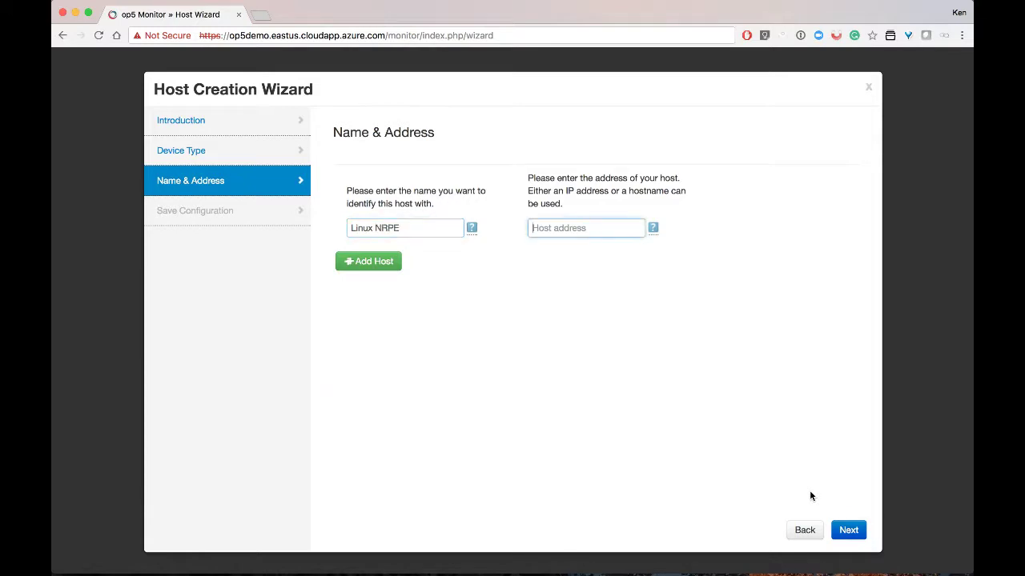
pyautogui.write('10.0.0.50')
pyautogui.click(850, 535)
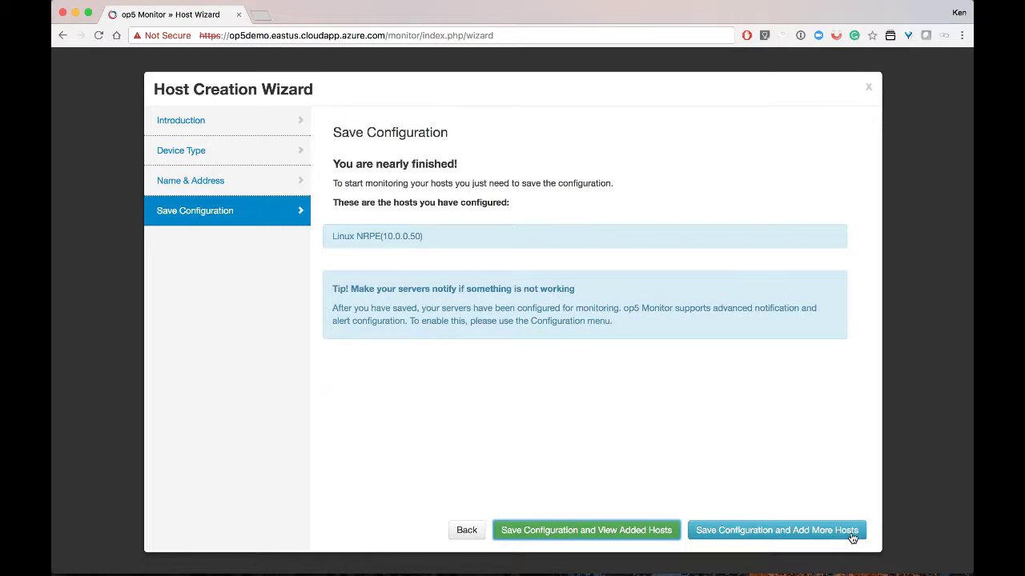
pyautogui.click(661, 533)
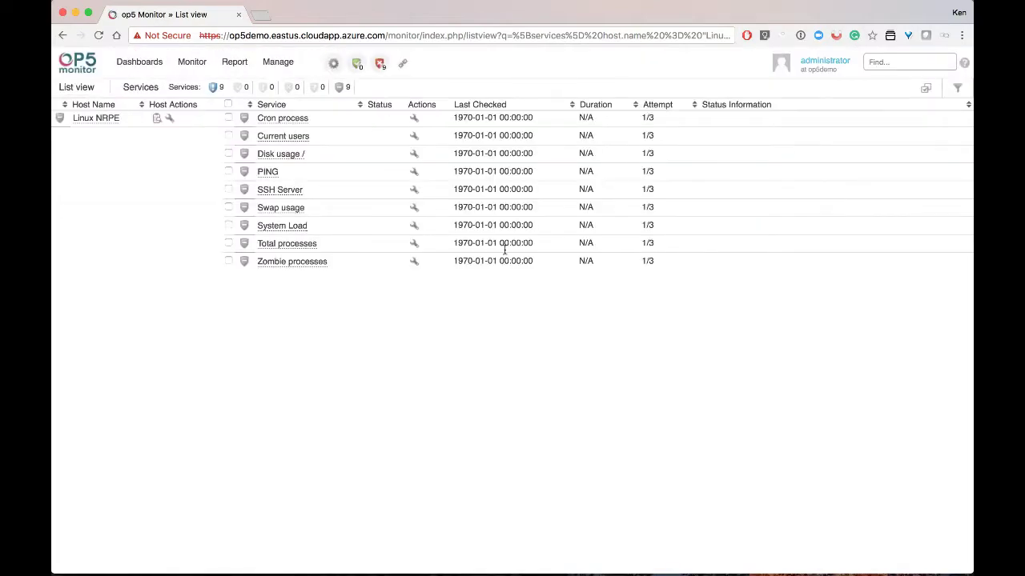
# Run Check now on all nine Linux NRPE services so they report OK
pyautogui.click(229, 103)
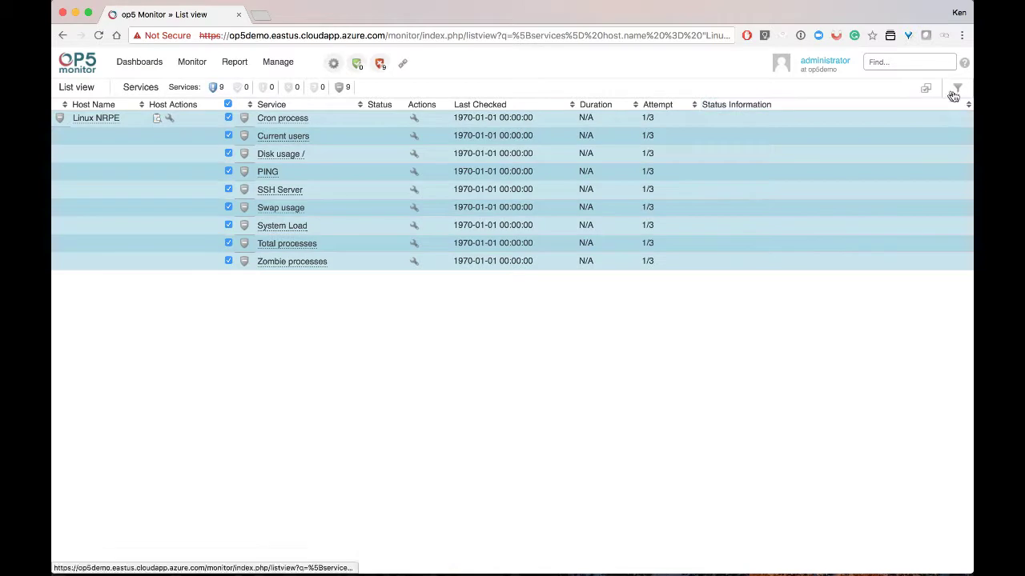
pyautogui.click(925, 89)
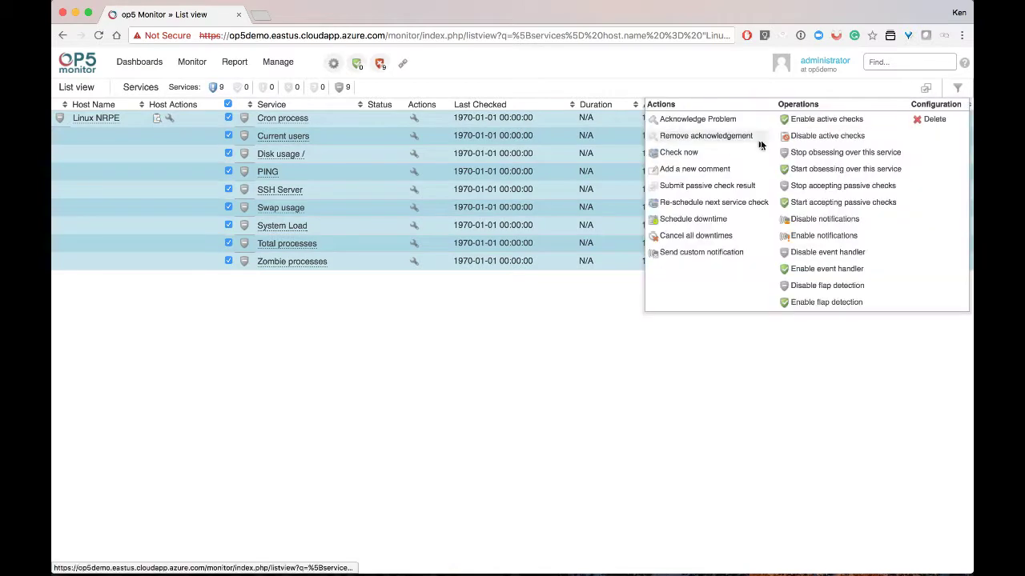
pyautogui.click(697, 153)
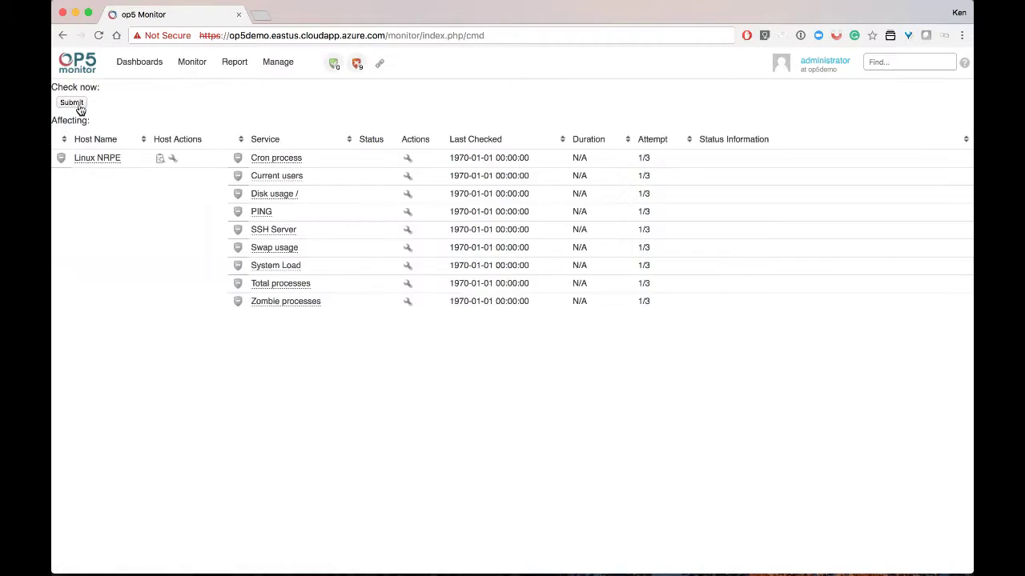
pyautogui.click(72, 102)
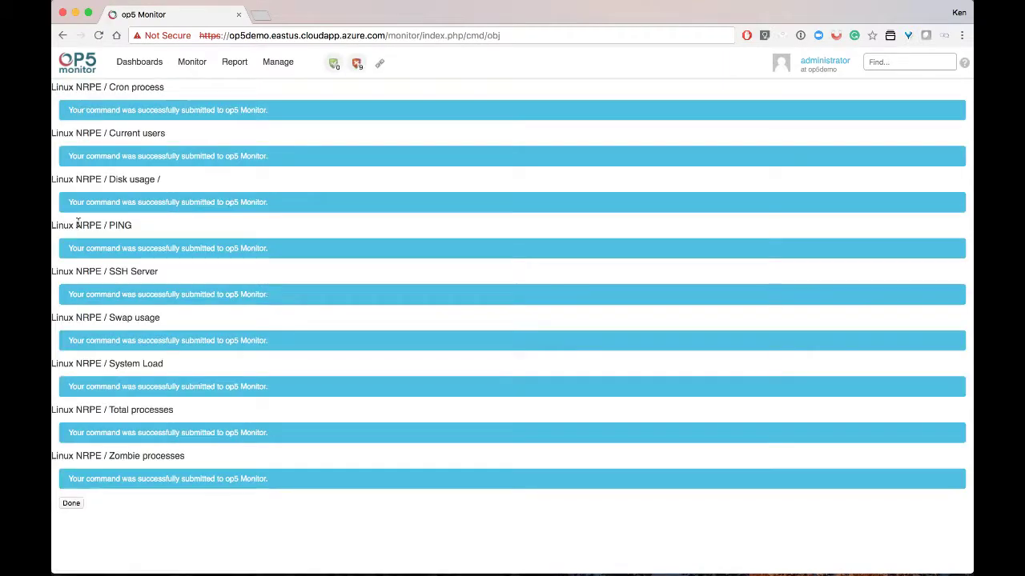
pyautogui.click(71, 503)
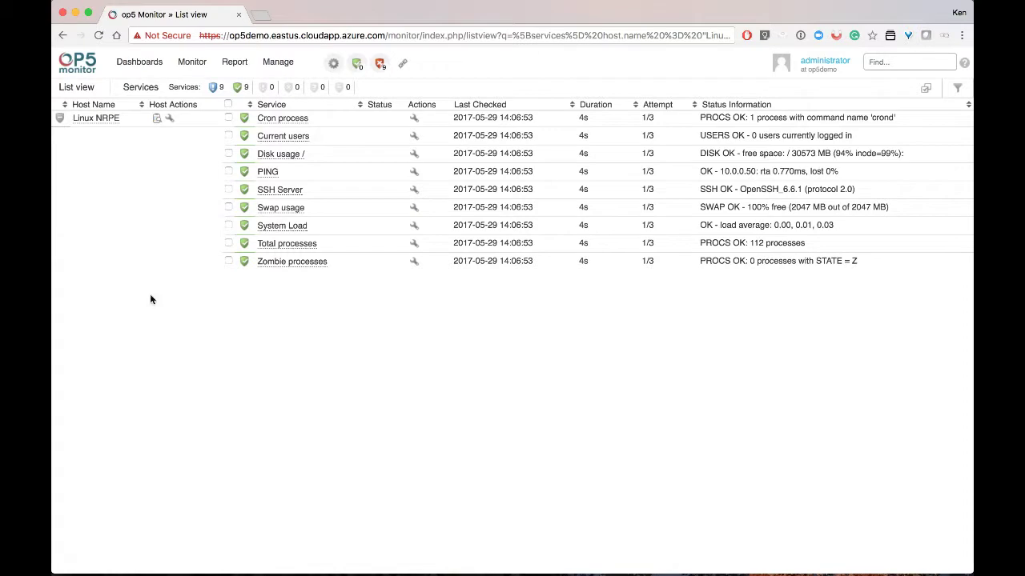
# Show the All Hosts list under Monitor > Hosts
pyautogui.click(192, 61)
pyautogui.moveTo(272, 150)
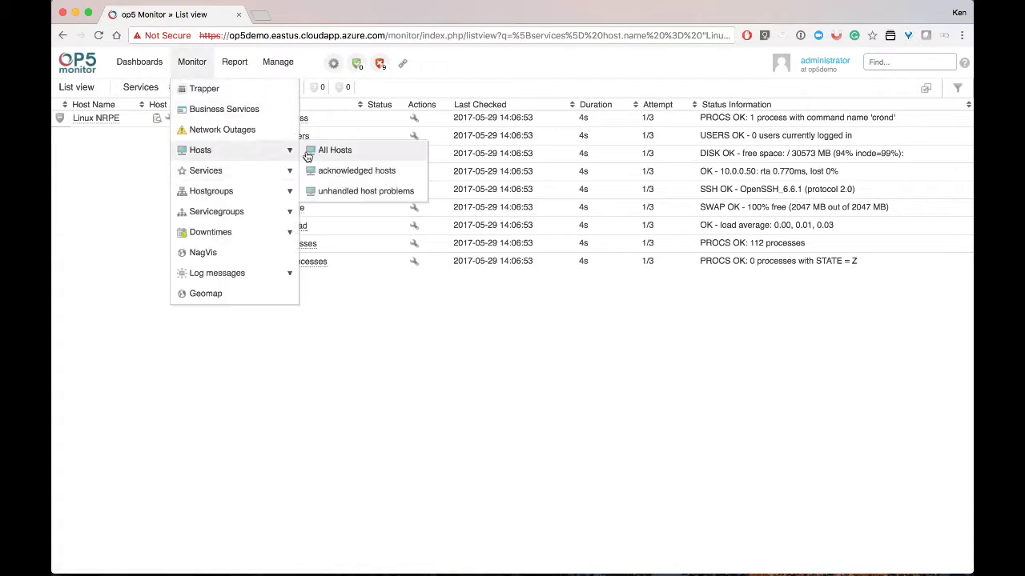
pyautogui.click(310, 153)
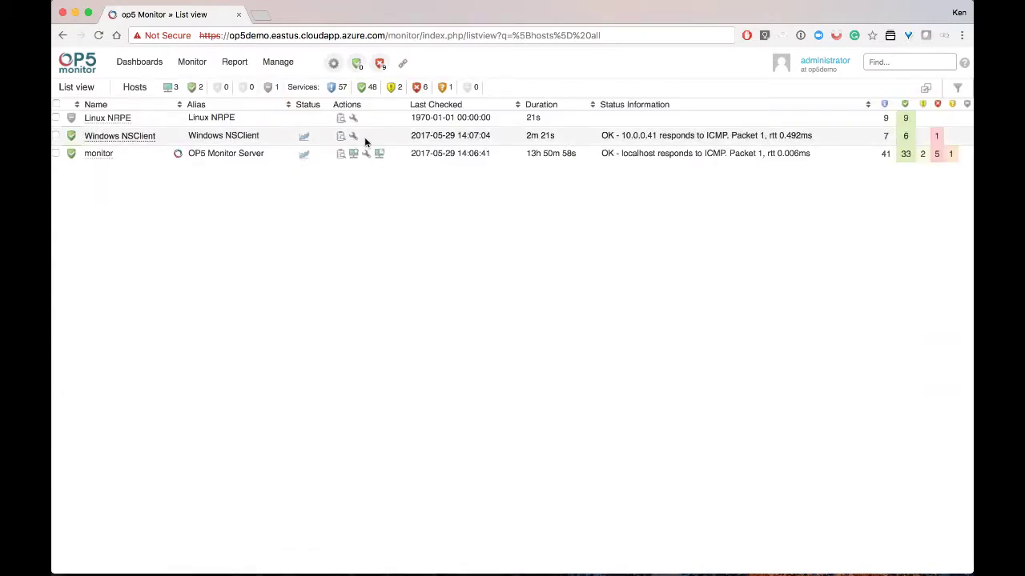
# Browse the All Services list, then return to the administrator dashboard
pyautogui.click(197, 64)
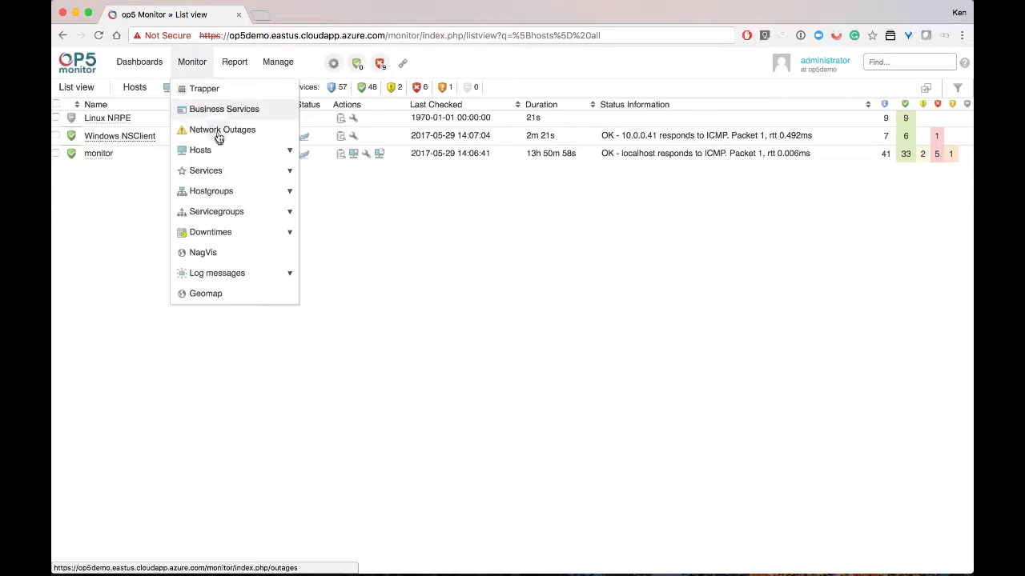
pyautogui.moveTo(289, 172)
pyautogui.click(327, 172)
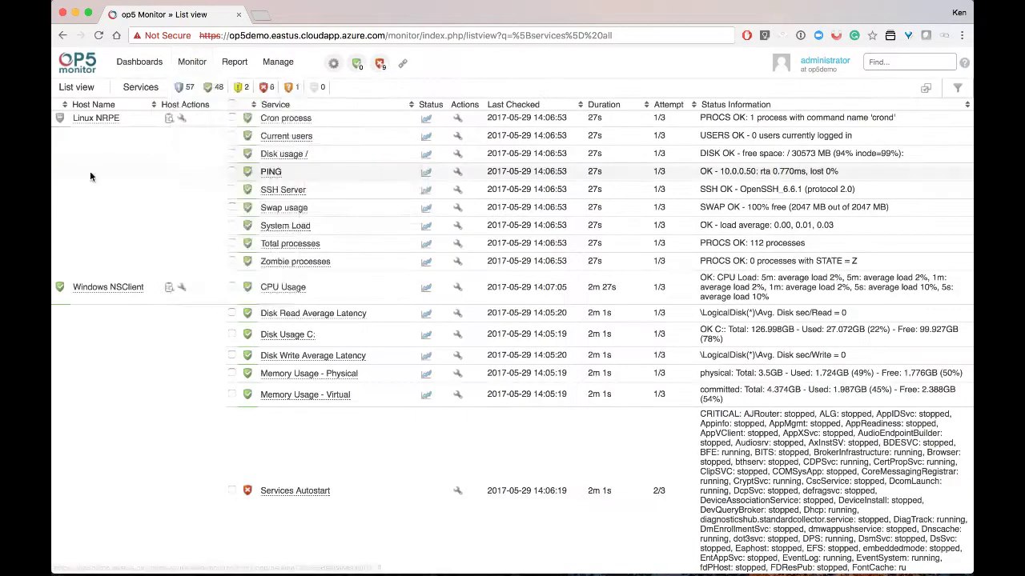
pyautogui.scroll(-5, 90, 176)
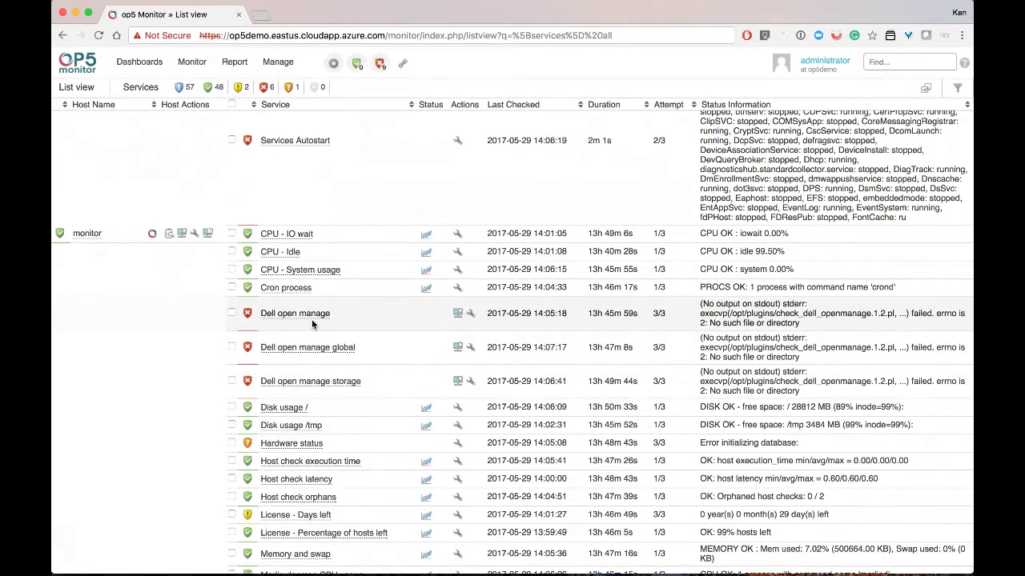
pyautogui.scroll(-5, 311, 319)
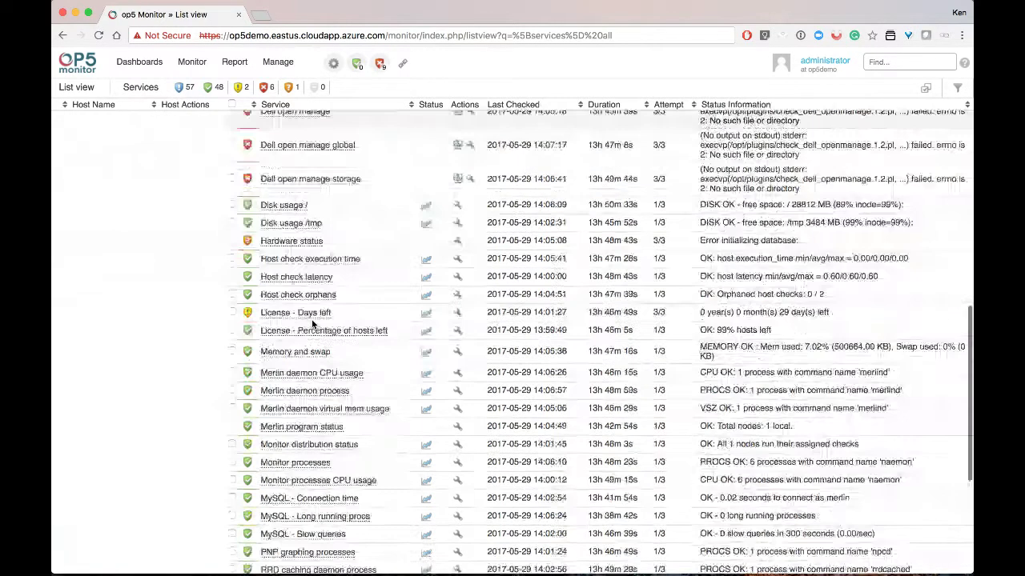
pyautogui.scroll(-6, 312, 323)
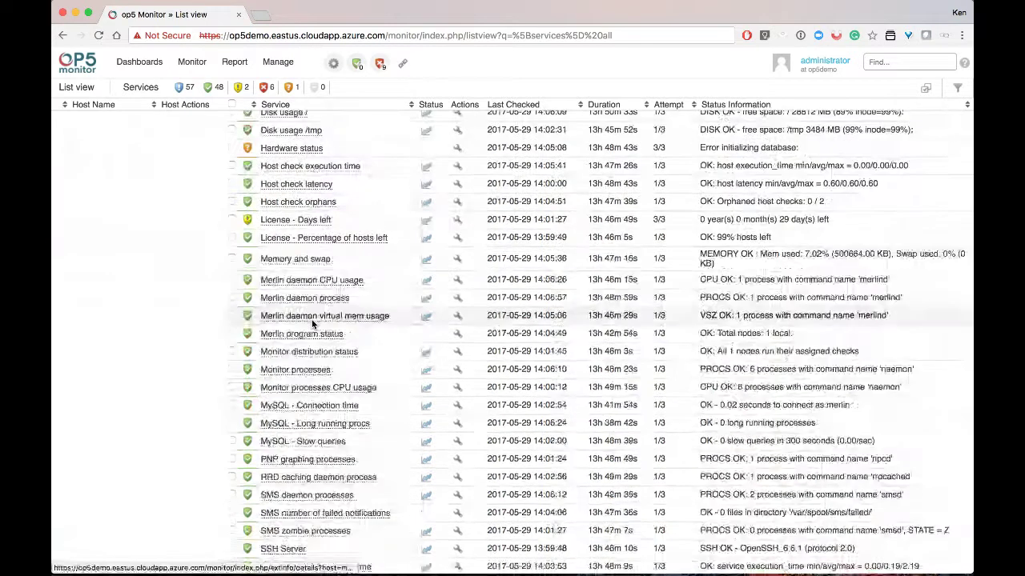
pyautogui.scroll(-1, 311, 319)
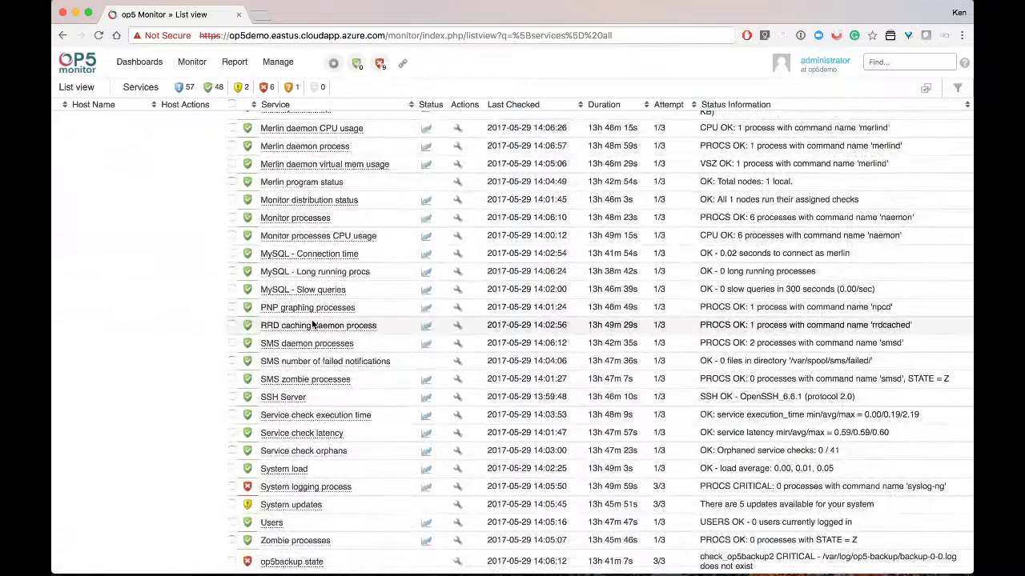
pyautogui.scroll(5, 312, 323)
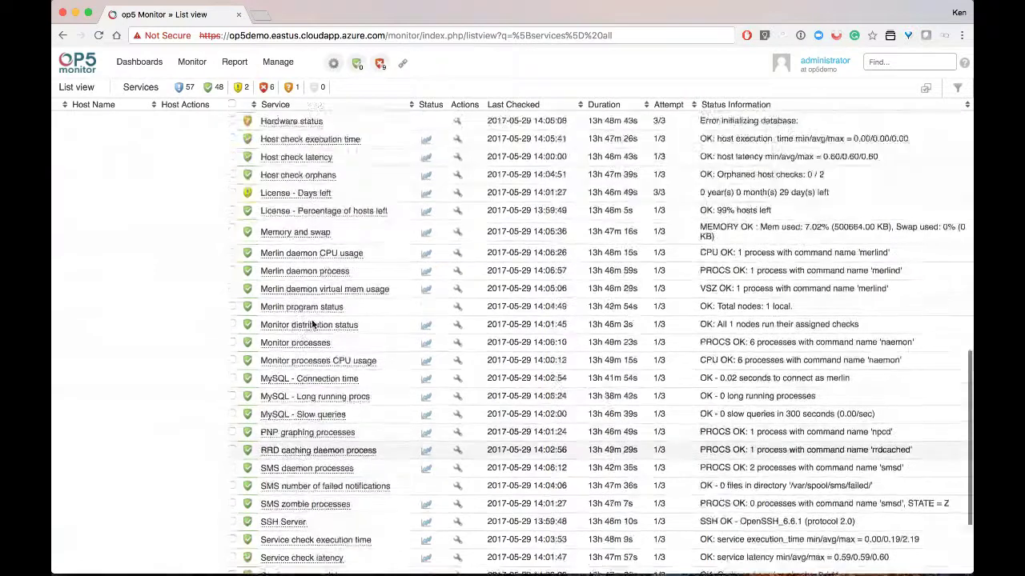
pyautogui.scroll(10, 312, 319)
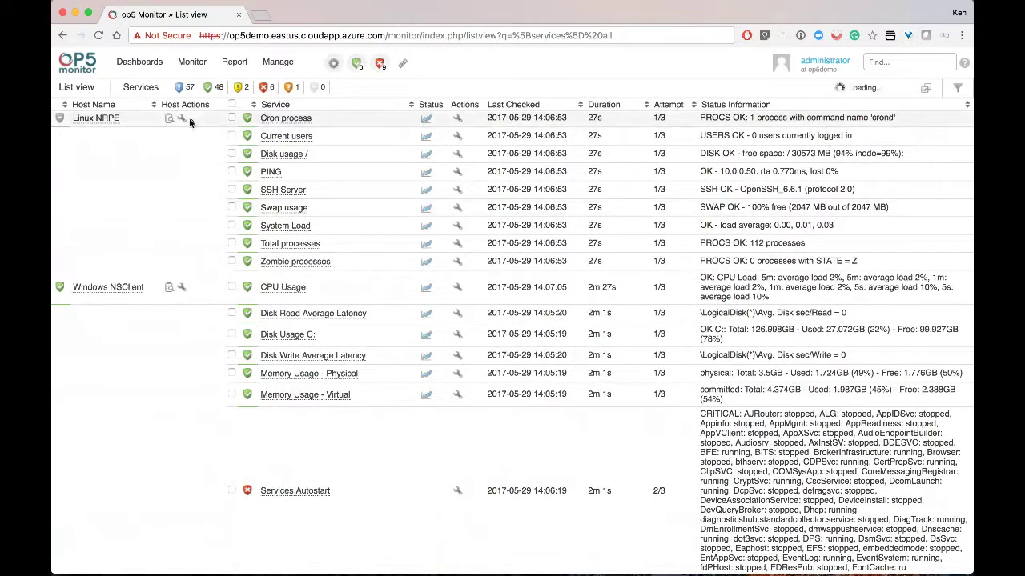
pyautogui.click(160, 67)
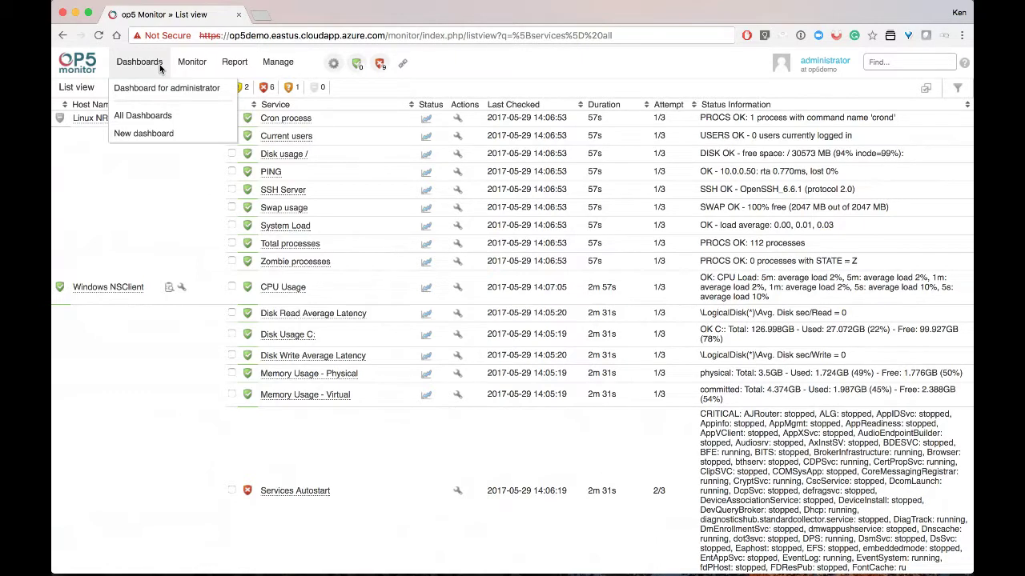
pyautogui.click(158, 88)
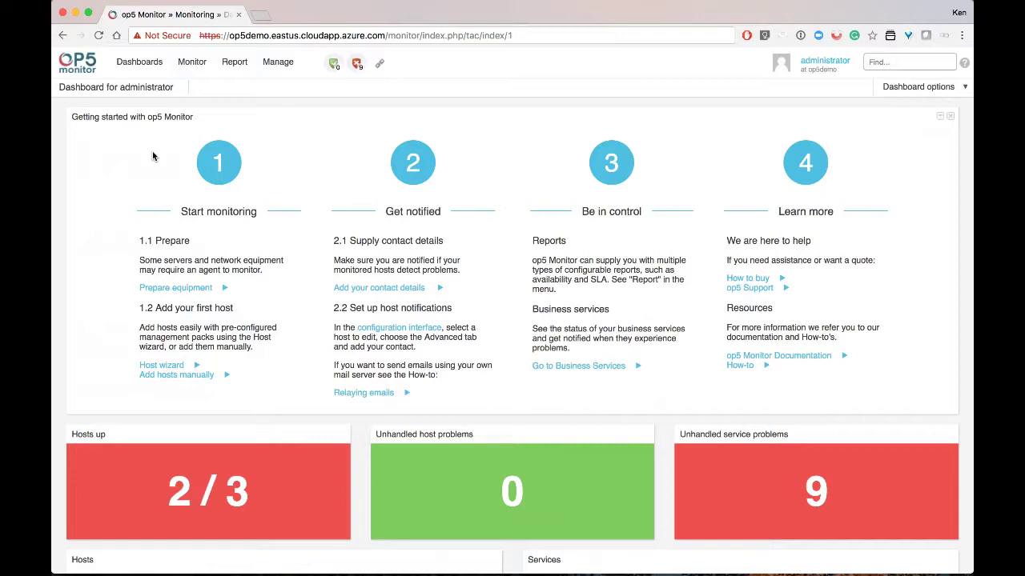
# Remove the Getting started with op5 Monitor widget from the administrator dashboard
pyautogui.click(950, 118)
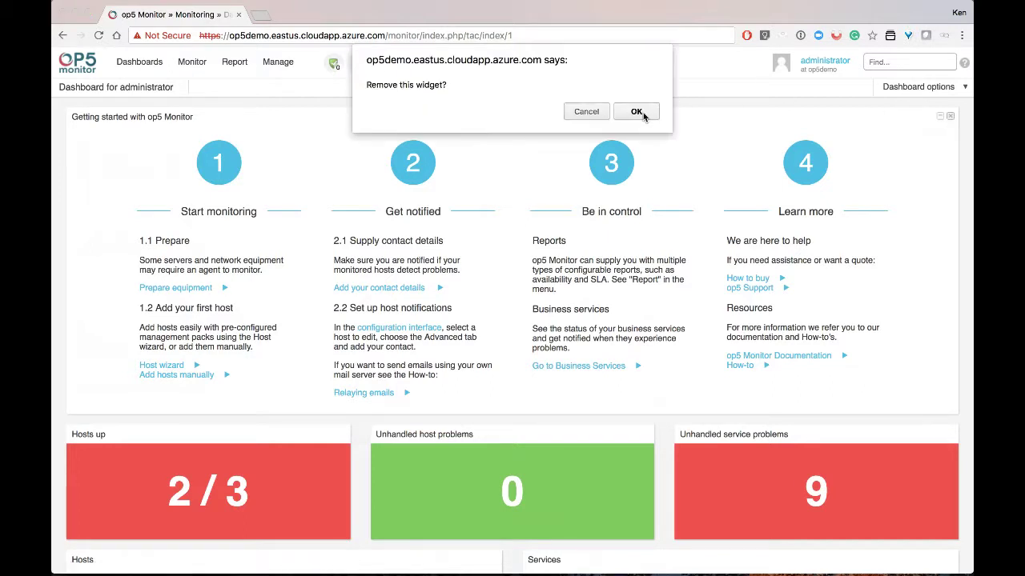
pyautogui.click(636, 112)
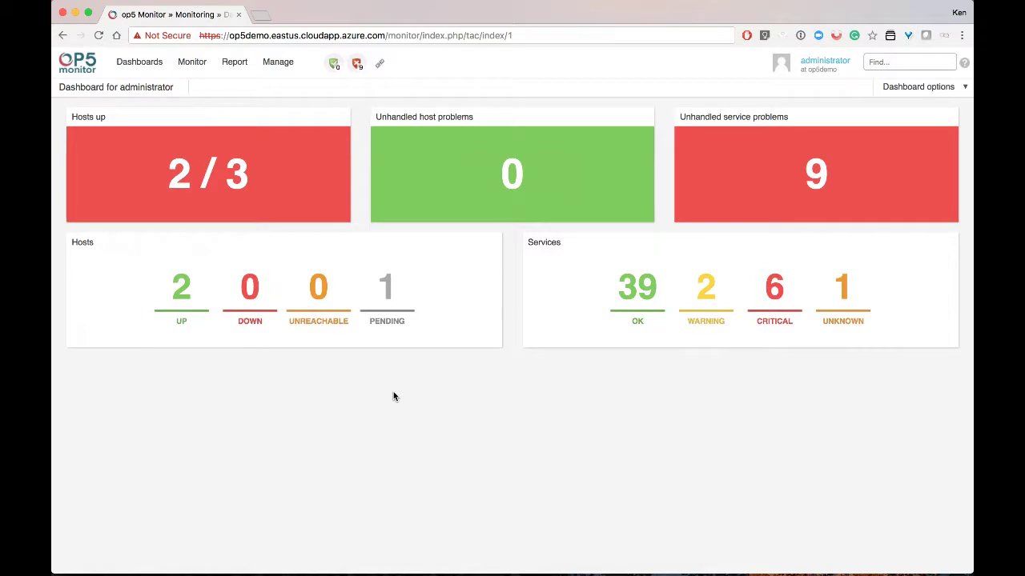
pyautogui.click(890, 88)
# Add a List View (List of hosts) widget, open its settings, and open a new browser tab
pyautogui.moveTo(887, 109)
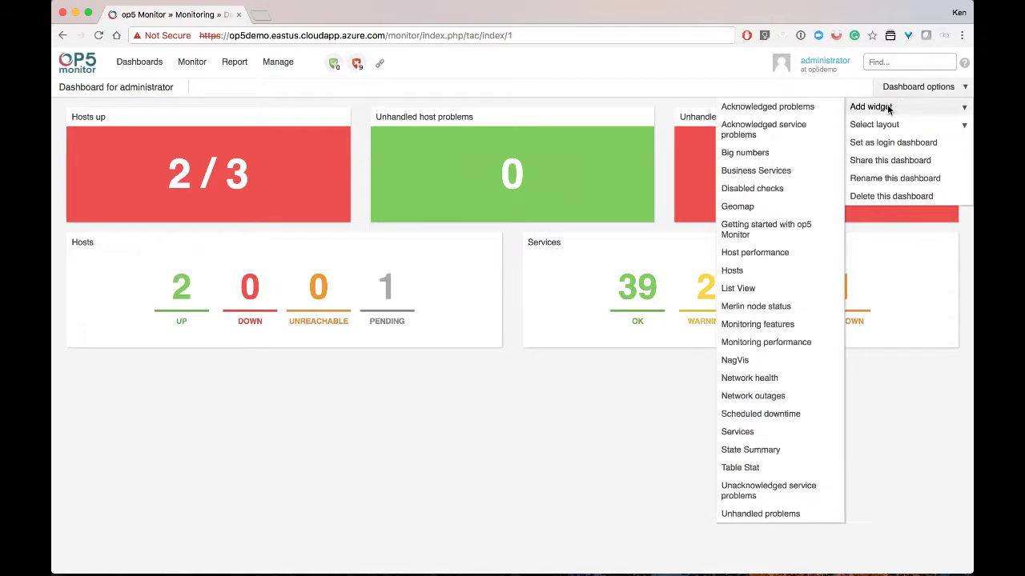
pyautogui.click(755, 289)
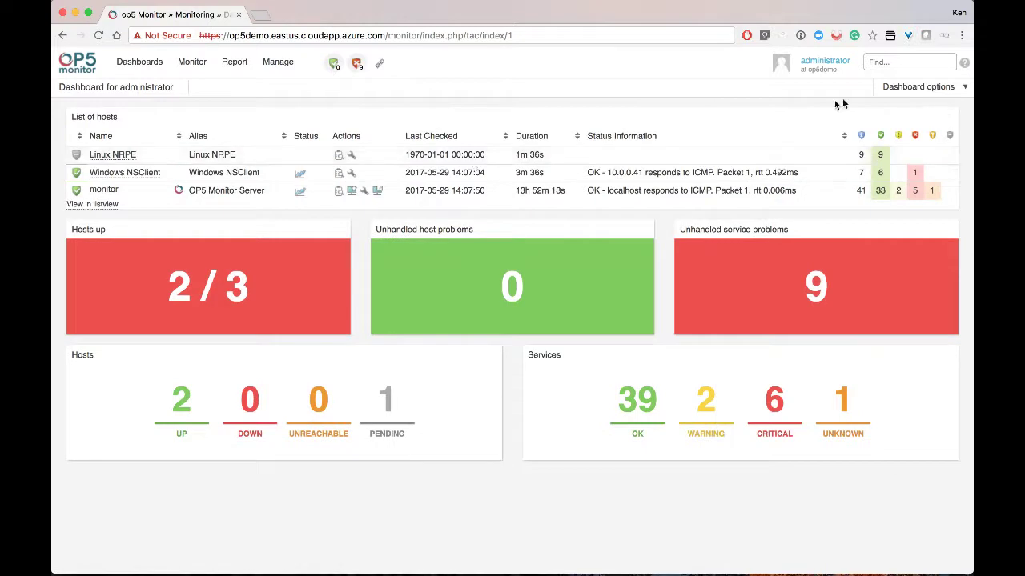
pyautogui.click(941, 115)
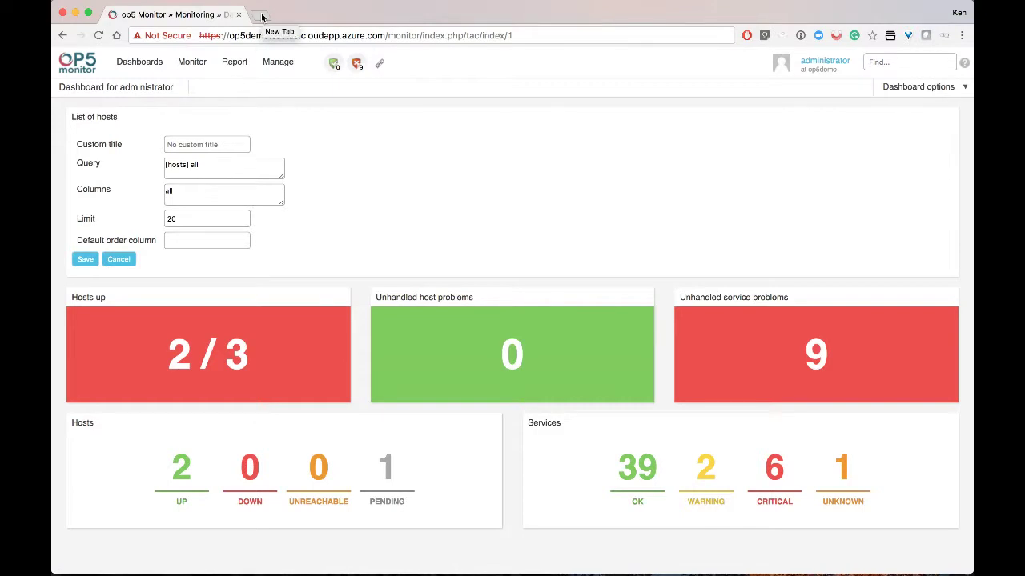
pyautogui.click(262, 17)
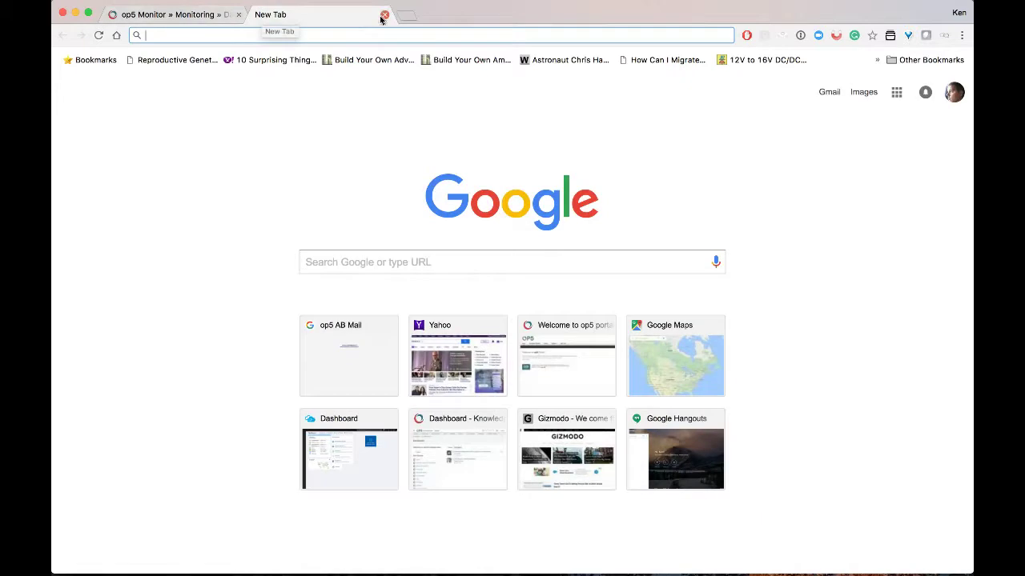
# Close the extra tab and browse all 57 services with their status and performance graphs
pyautogui.click(385, 14)
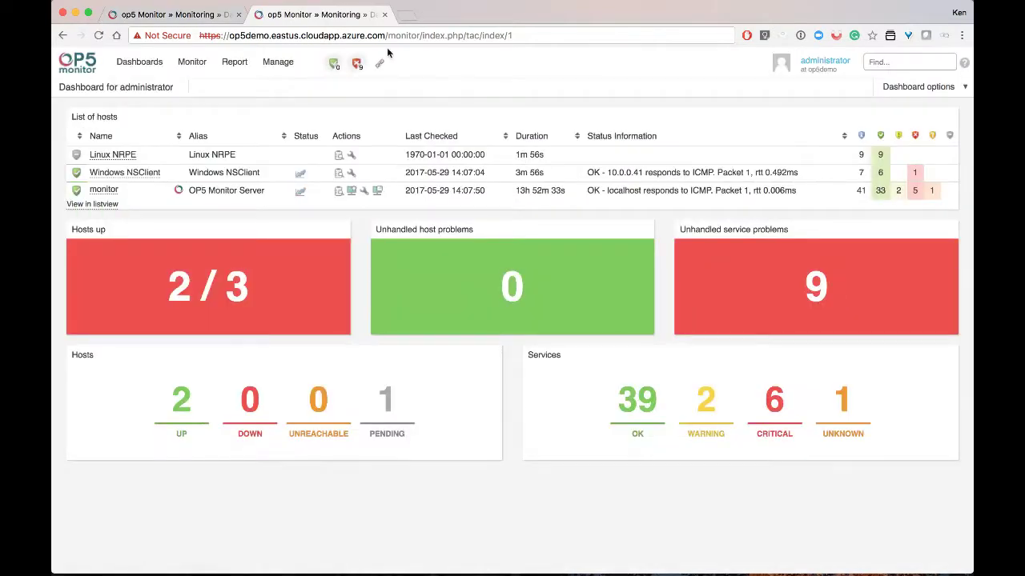
pyautogui.moveTo(192, 62)
pyautogui.moveTo(292, 171)
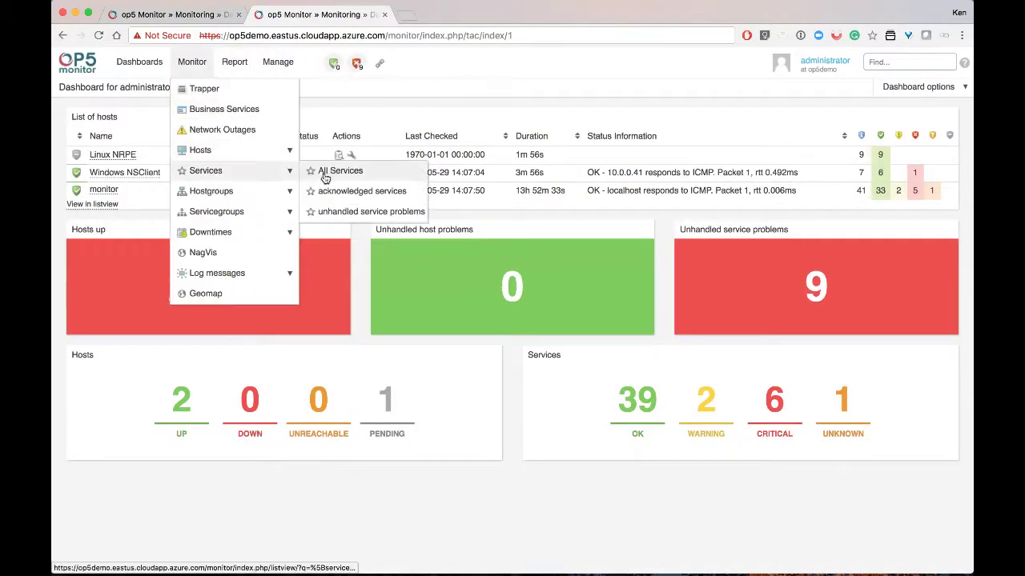
pyautogui.click(325, 173)
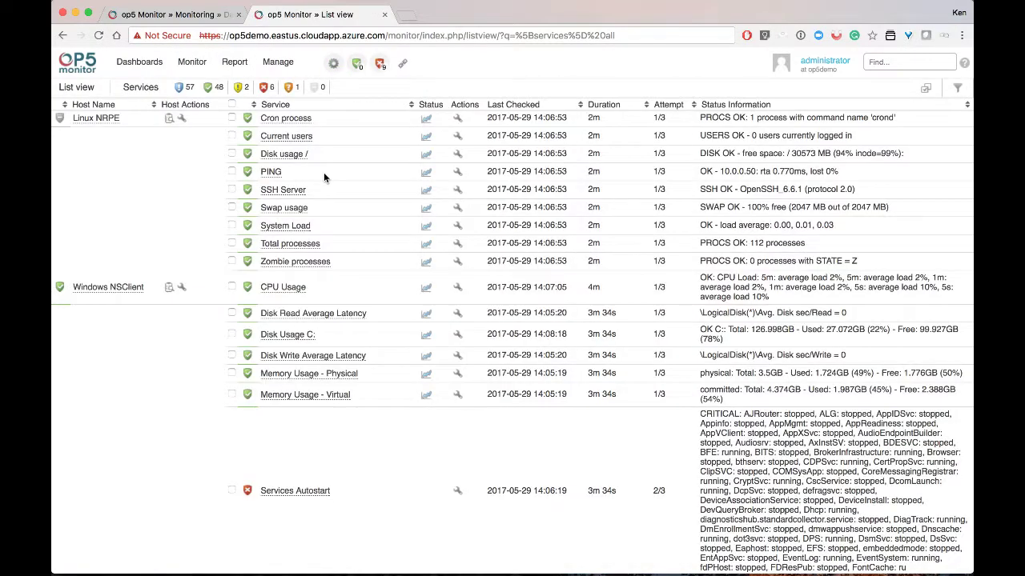
pyautogui.scroll(-10, 323, 172)
pyautogui.scroll(4, 323, 173)
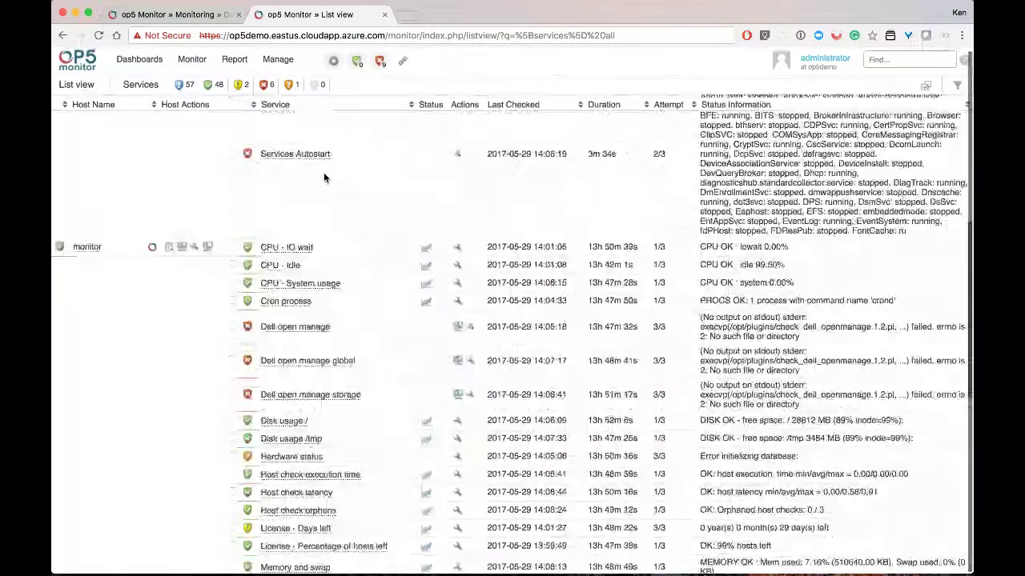
pyautogui.scroll(5, 323, 172)
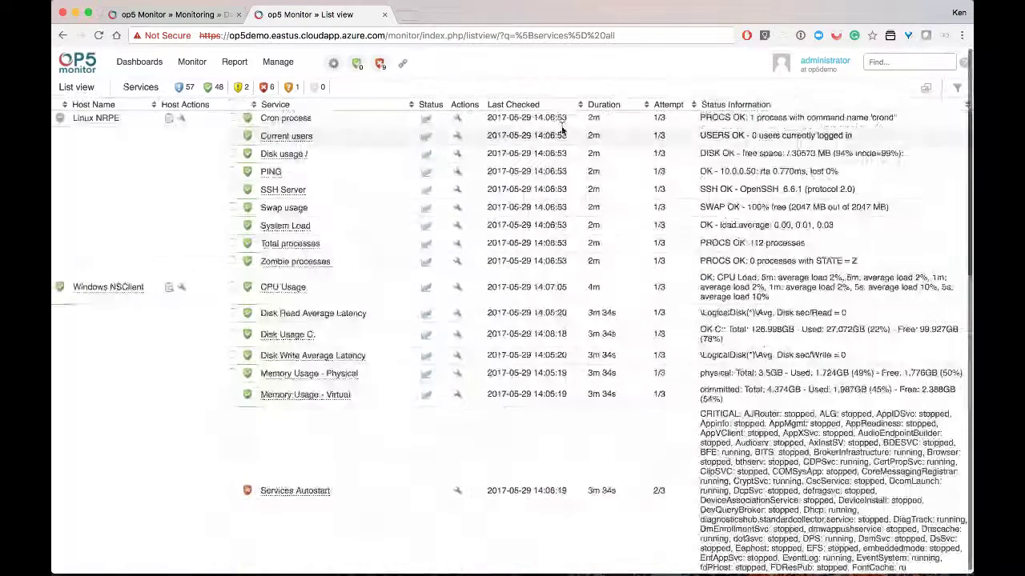
# Build a service filter rule where state does not equal OK
pyautogui.click(954, 89)
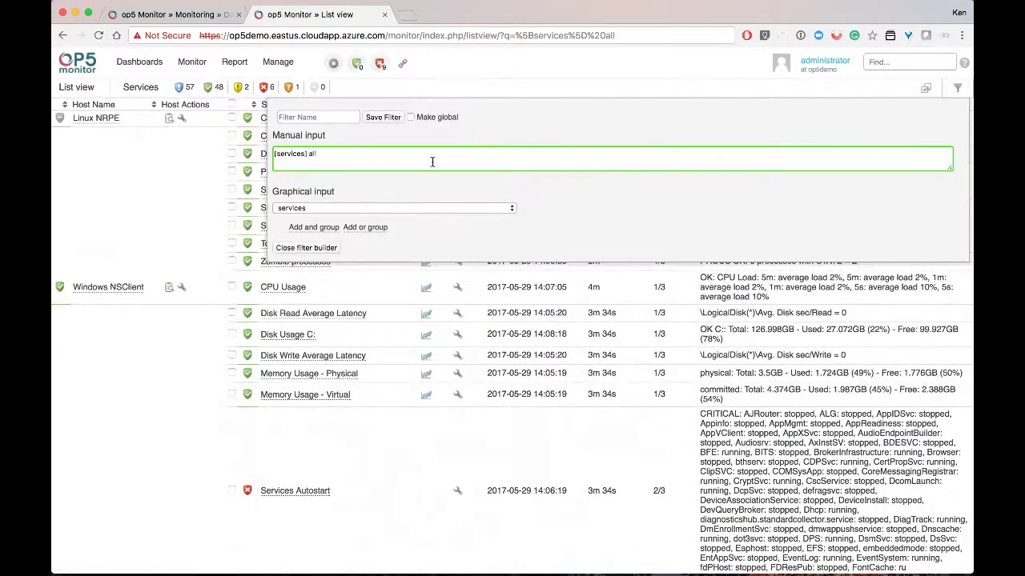
pyautogui.click(309, 228)
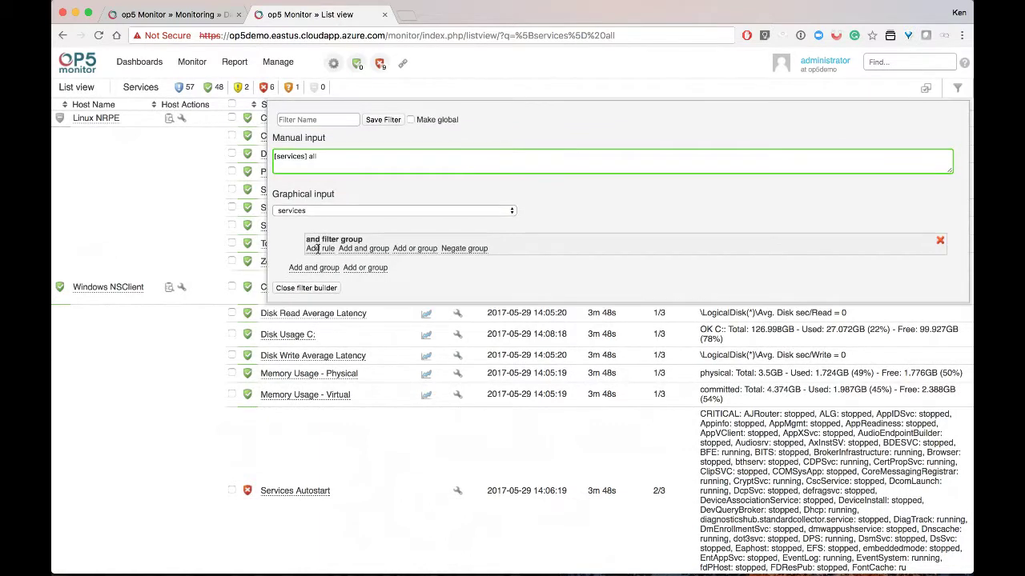
pyautogui.click(318, 249)
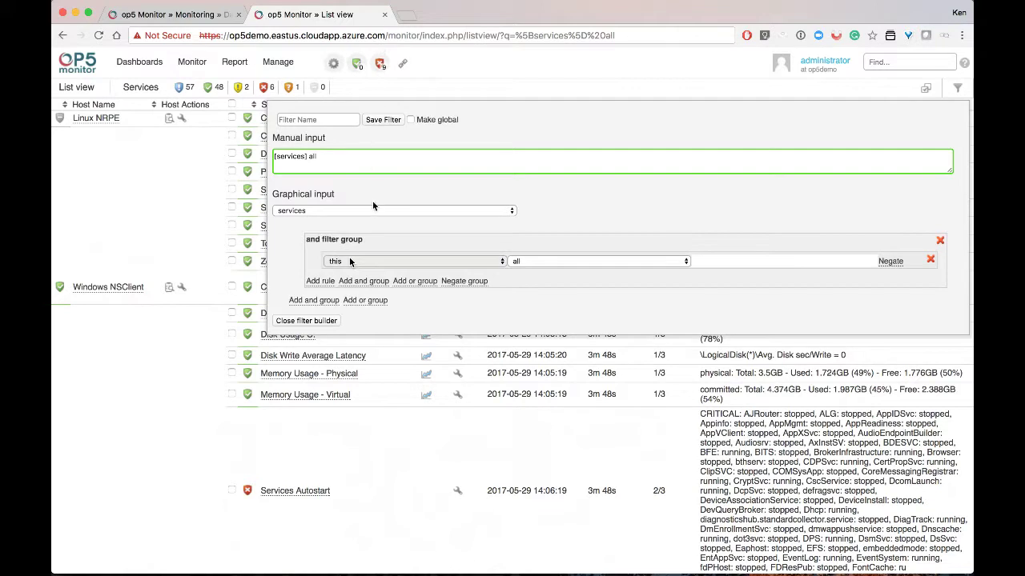
pyautogui.click(350, 261)
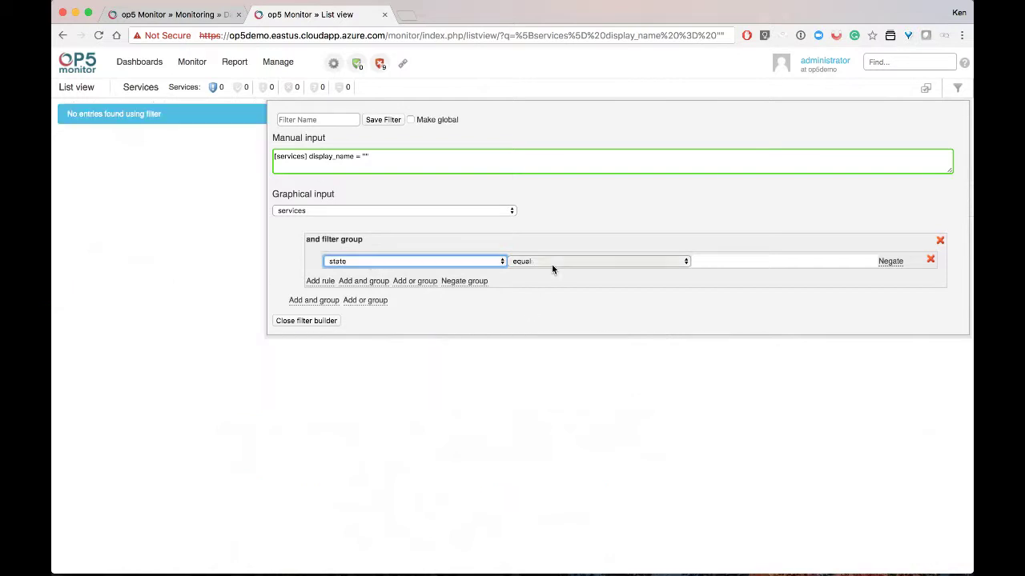
pyautogui.click(716, 258)
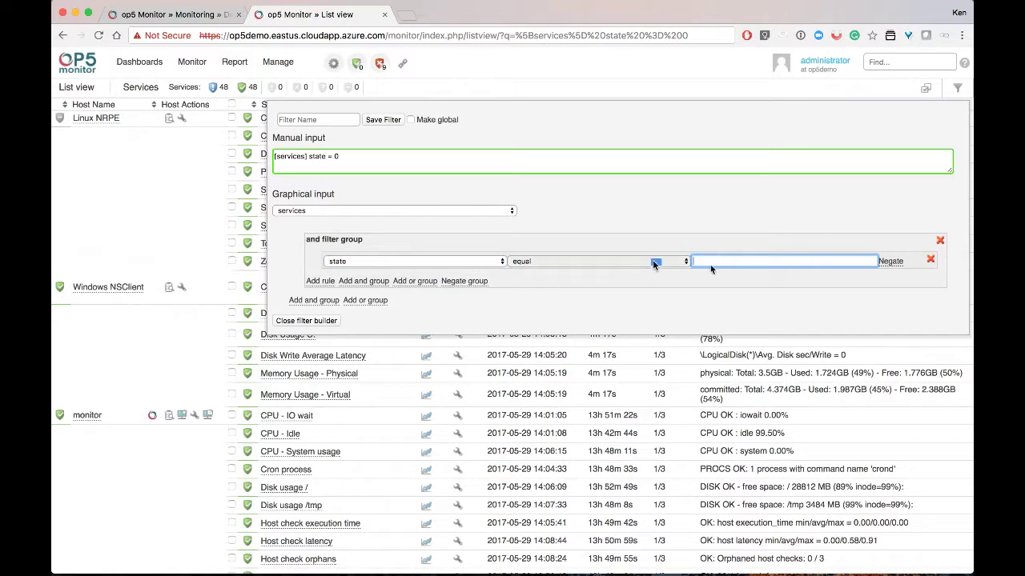
pyautogui.click(655, 264)
pyautogui.click(721, 260)
pyautogui.write('OK')
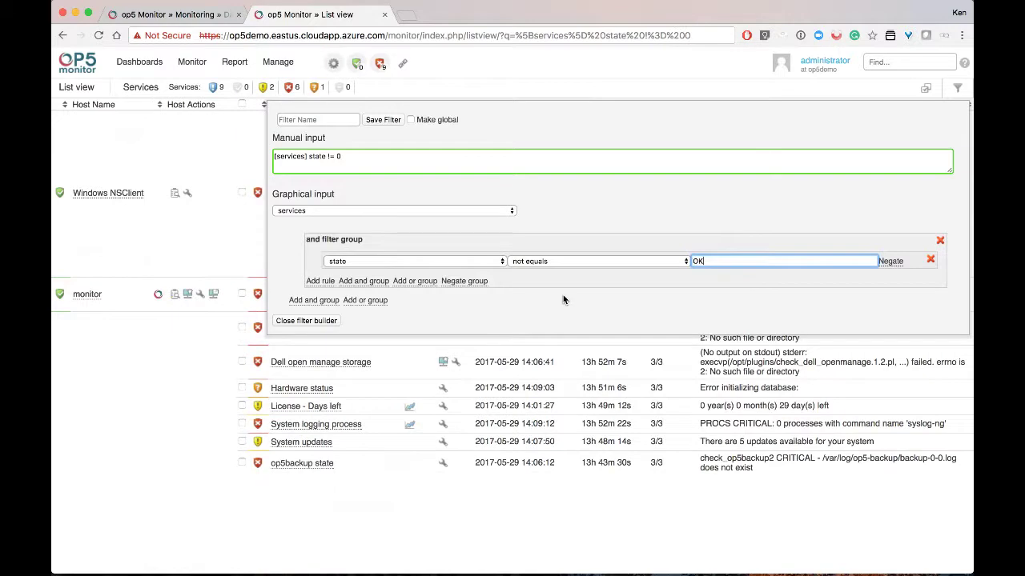
# Select the manual query text '[services] state != 0'
pyautogui.click(363, 157)
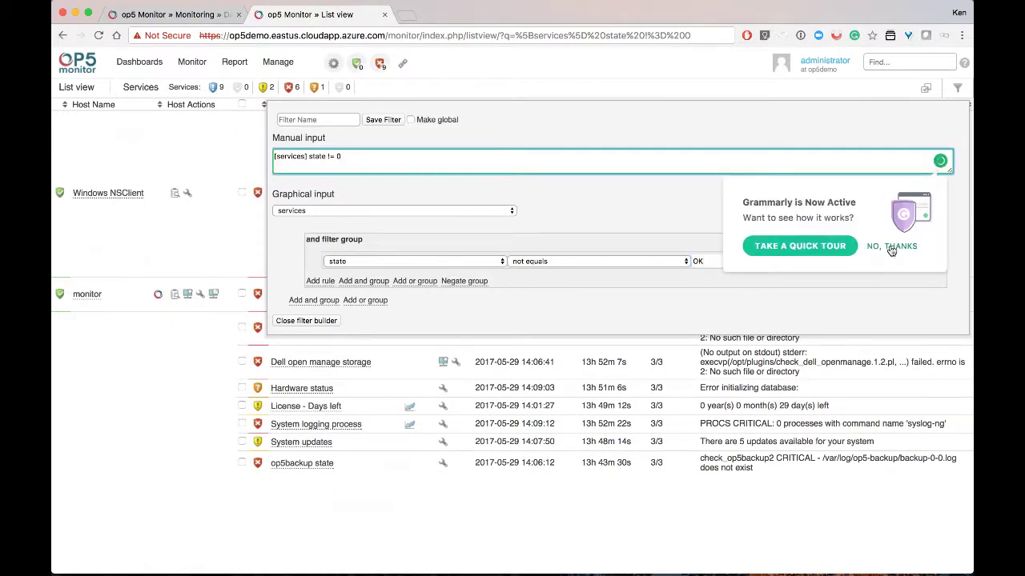
pyautogui.click(891, 248)
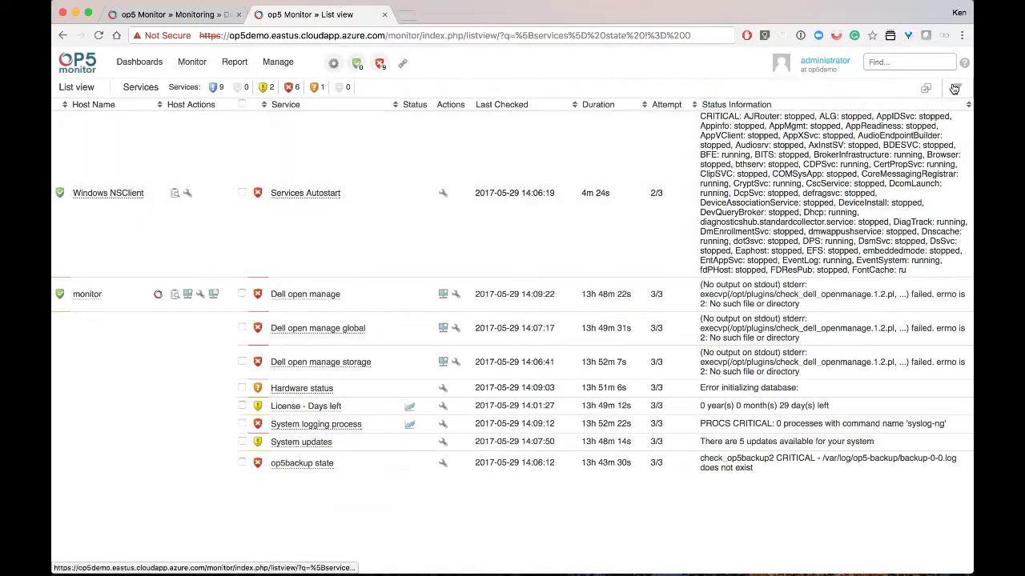
pyautogui.click(957, 87)
pyautogui.click(381, 154)
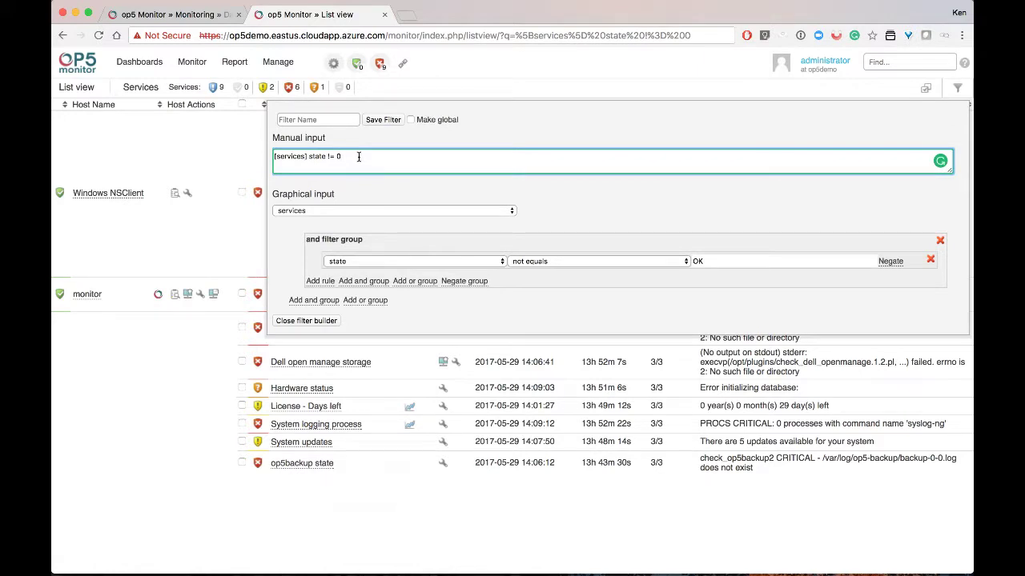
pyautogui.moveTo(358, 157); pyautogui.dragTo(271, 158)
pyautogui.hotkey('ctrl', 'c')
# Replace the dashboard widget's hosts query with the pasted non-OK services query, title it 'Not OK', and save
pyautogui.click(182, 21)
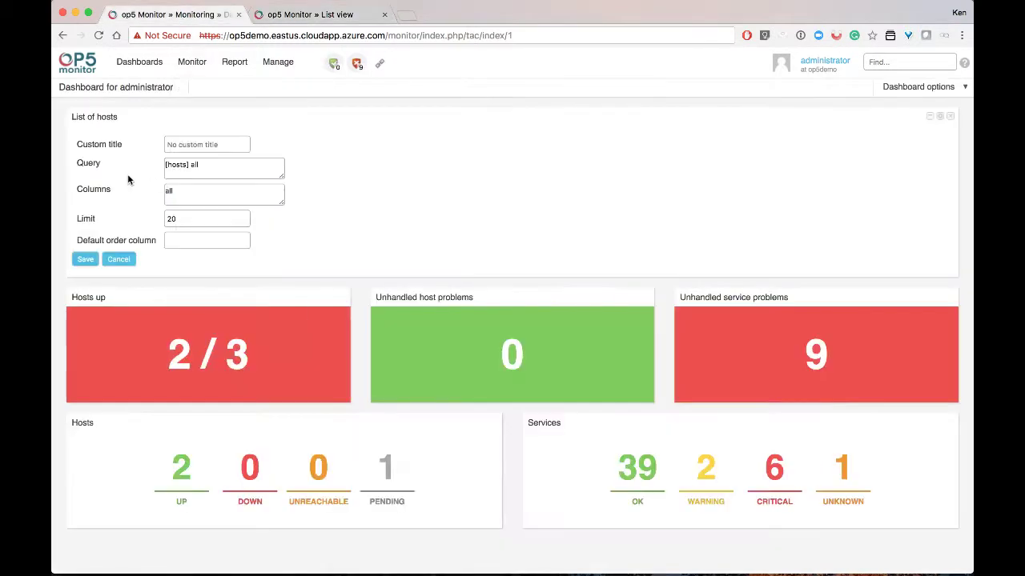
pyautogui.moveTo(206, 169); pyautogui.dragTo(142, 167)
pyautogui.hotkey('ctrl', 'v')
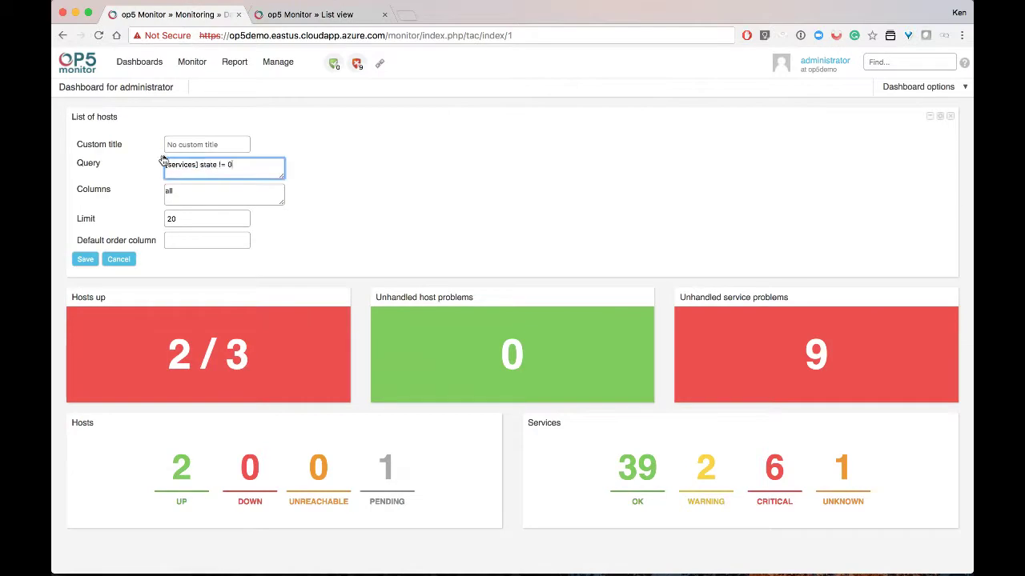
pyautogui.click(177, 147)
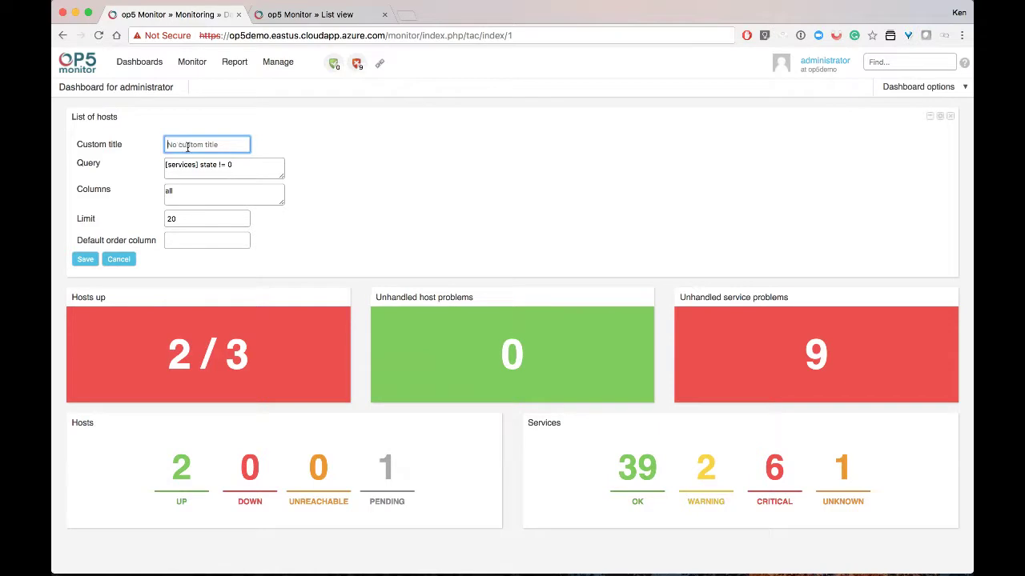
pyautogui.click(187, 147)
pyautogui.write('Not OK')
pyautogui.click(84, 260)
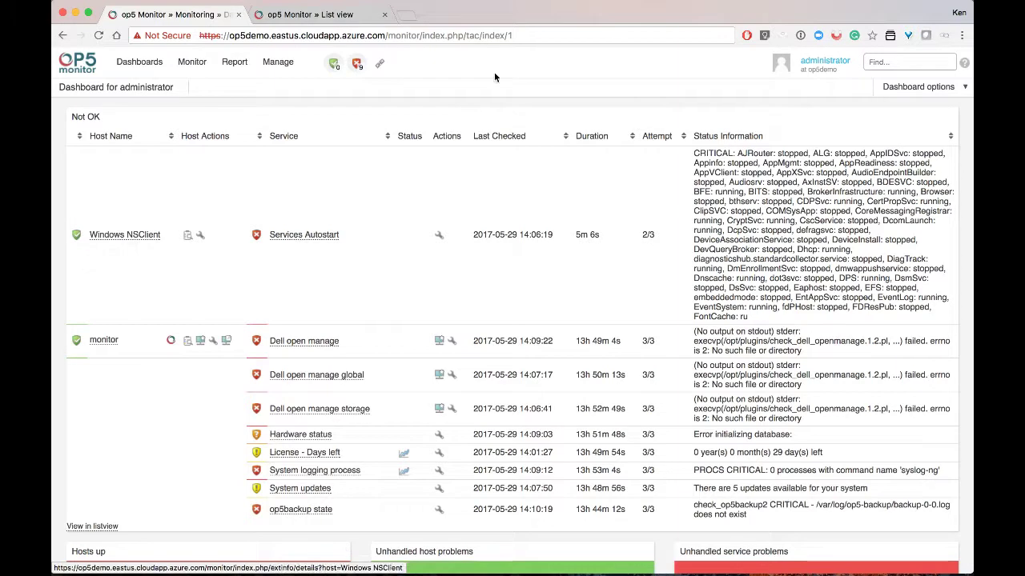
pyautogui.click(929, 88)
# Switch the dashboard to the alternate layout, putting the Not OK list below the summary widgets
pyautogui.moveTo(880, 125)
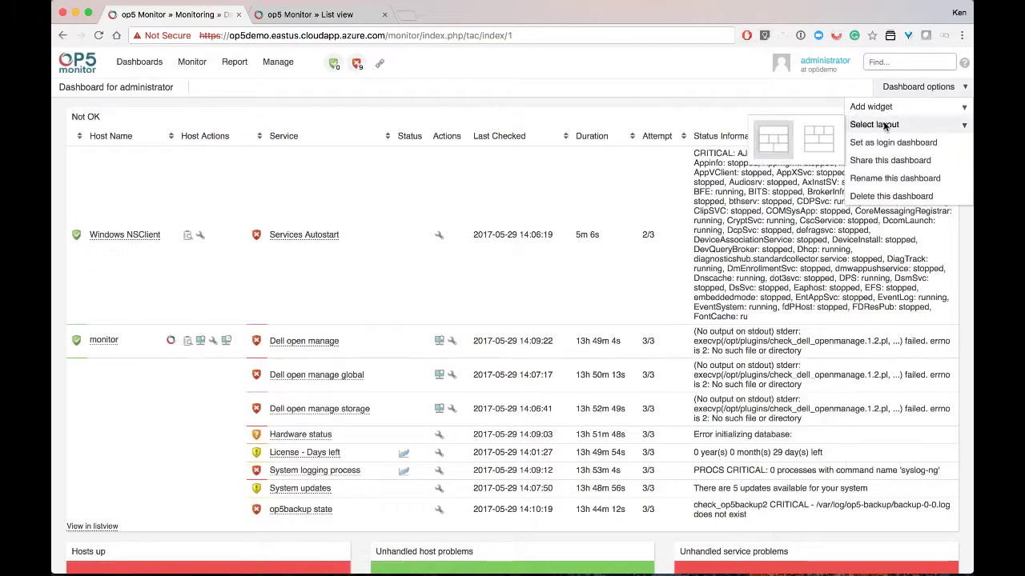
pyautogui.click(823, 142)
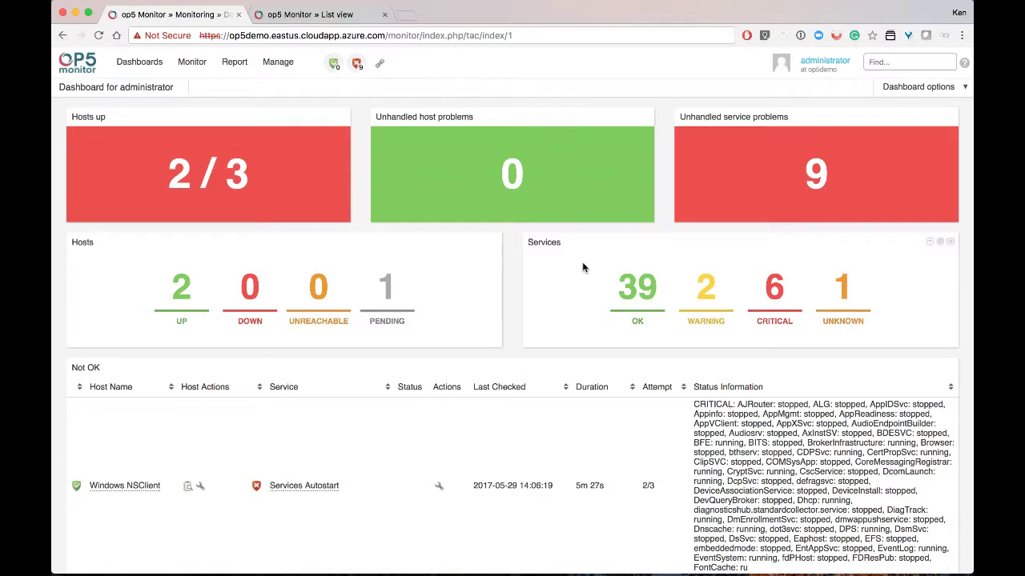
pyautogui.click(297, 63)
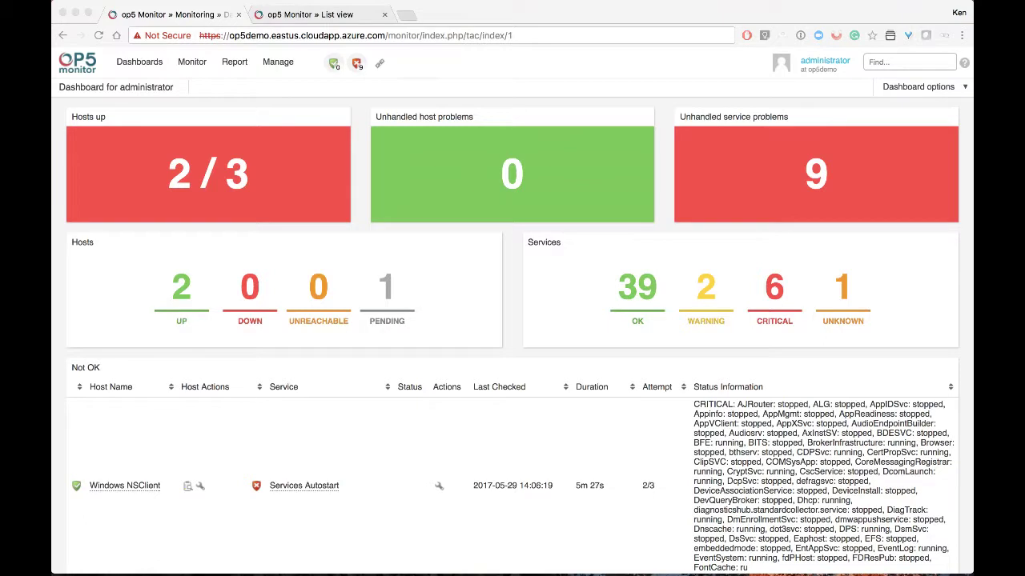
# Launch the Host Wizard from the Manage menu
pyautogui.click(280, 65)
pyautogui.click(281, 67)
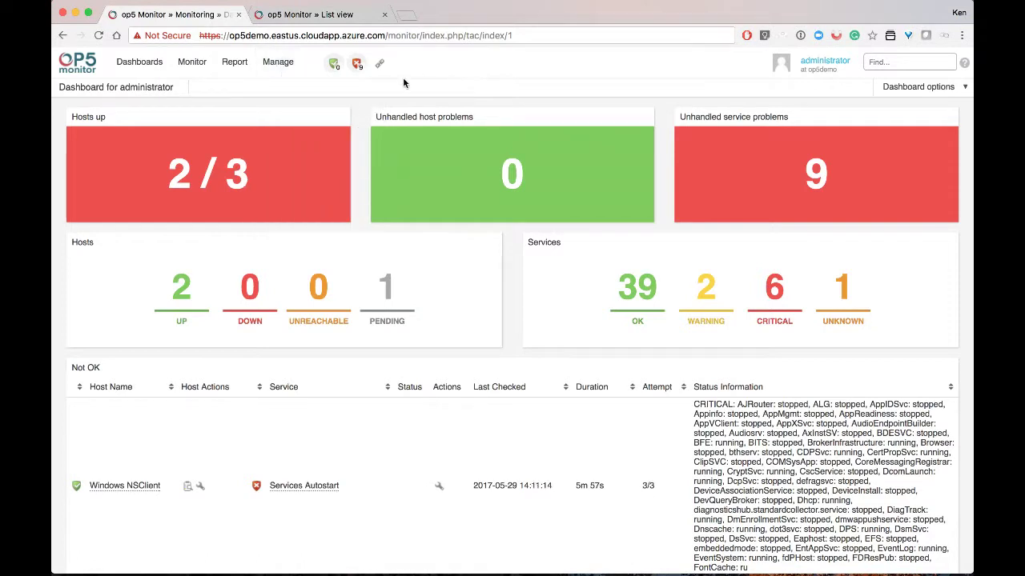
pyautogui.moveTo(278, 66)
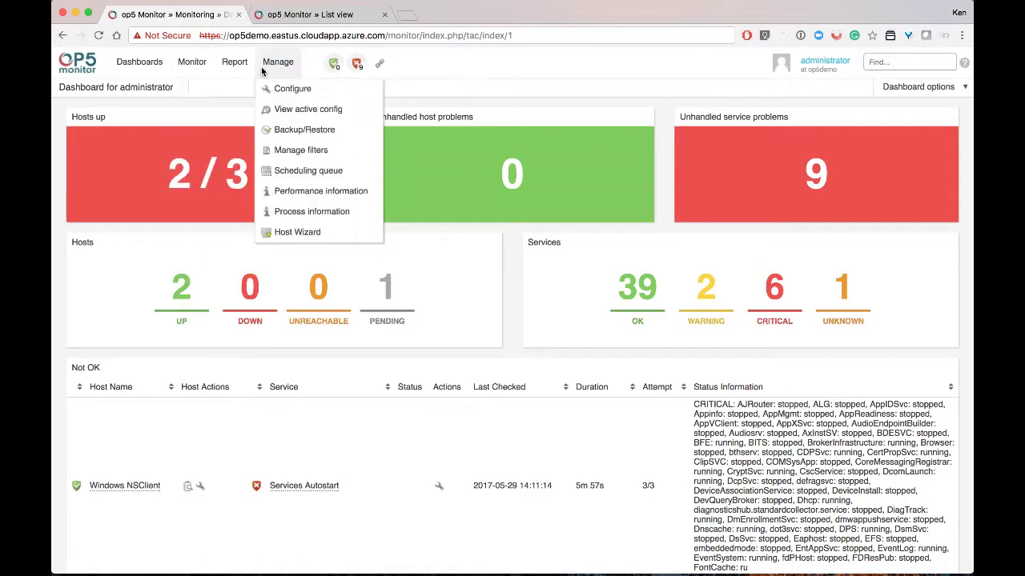
pyautogui.click(310, 232)
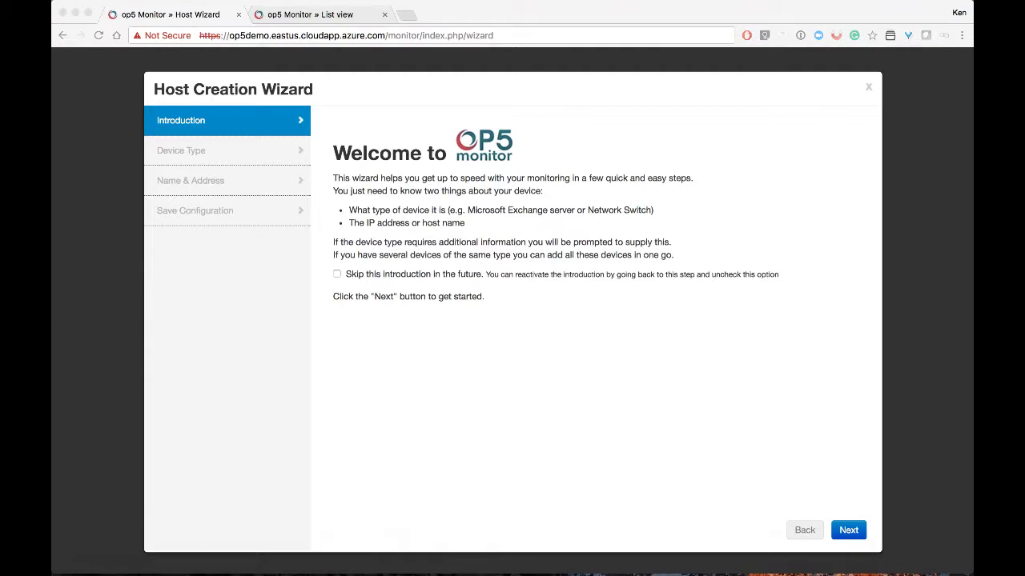
pyautogui.press('super+Tab')
pyautogui.click(75, 154)
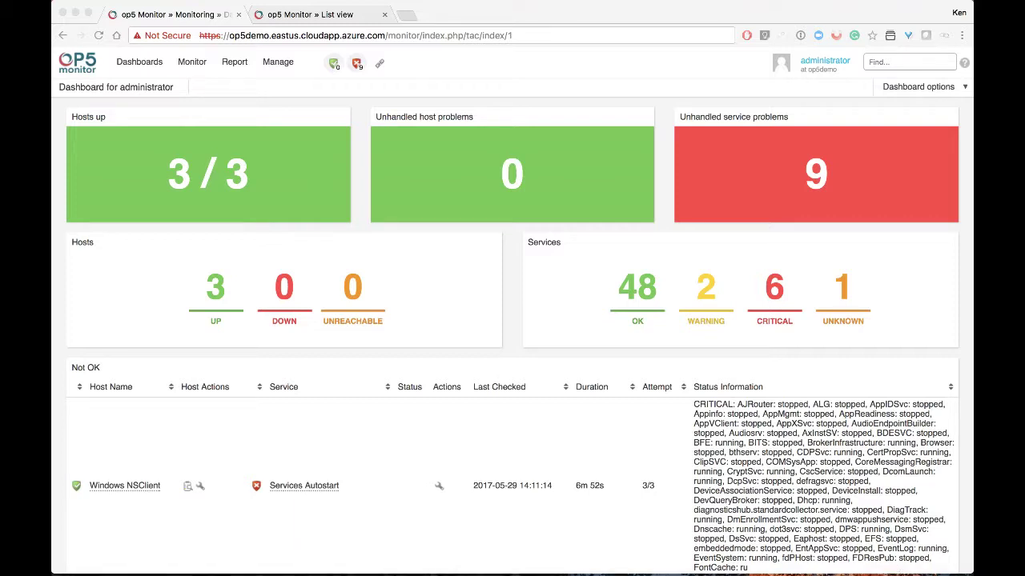
# Open the Manage menu from the dashboard
pyautogui.click(281, 64)
# Upload Juniper SRX Branch.json from Downloads on the management pack import page
pyautogui.click(292, 89)
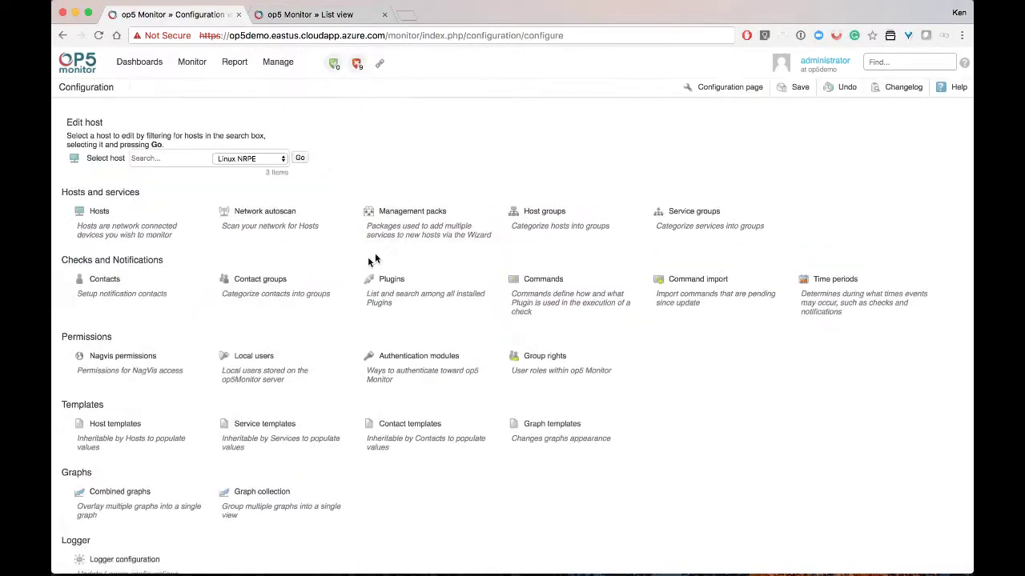
pyautogui.click(417, 222)
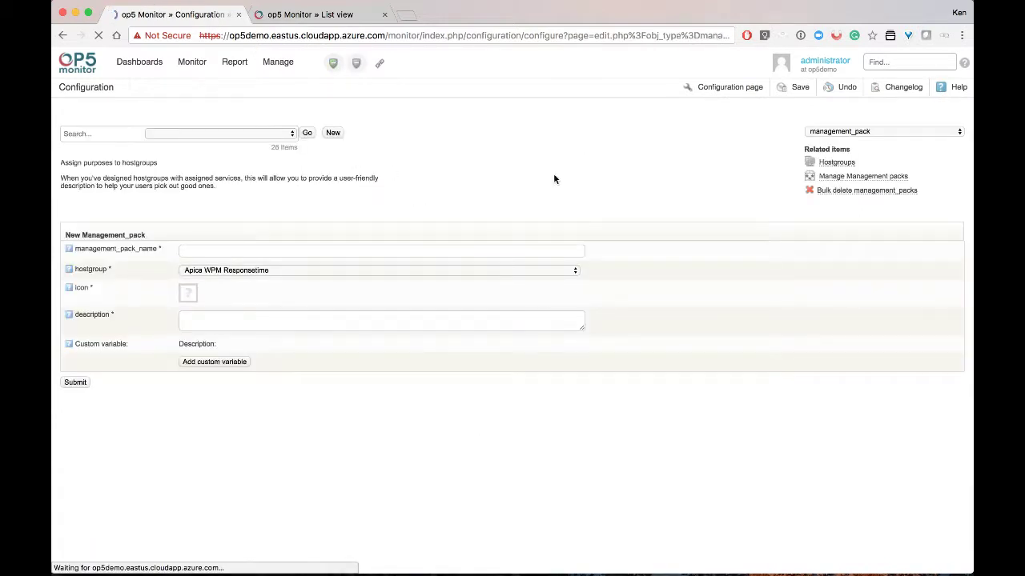
pyautogui.click(849, 176)
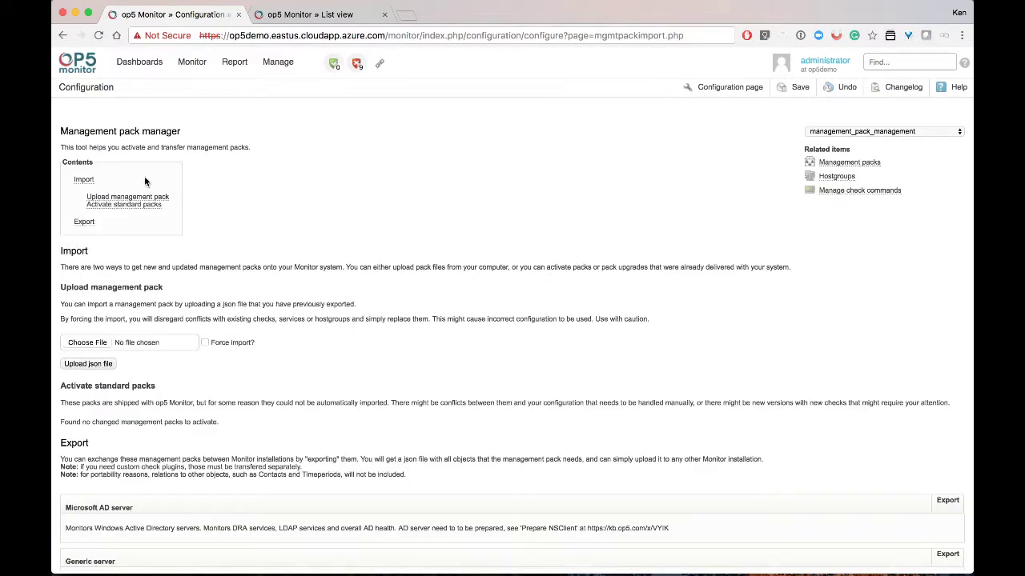
pyautogui.scroll(-4, 93, 183)
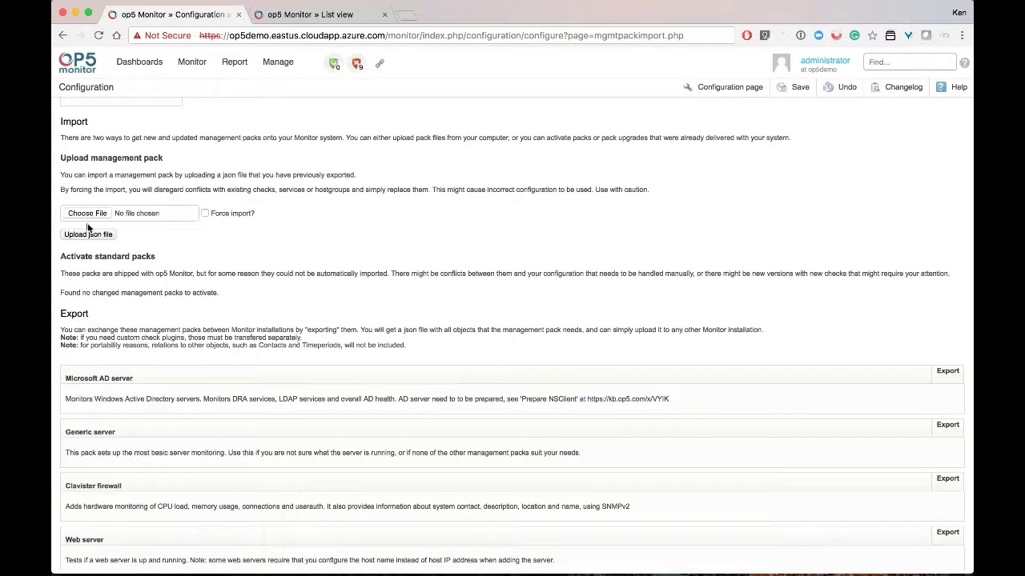
pyautogui.click(82, 213)
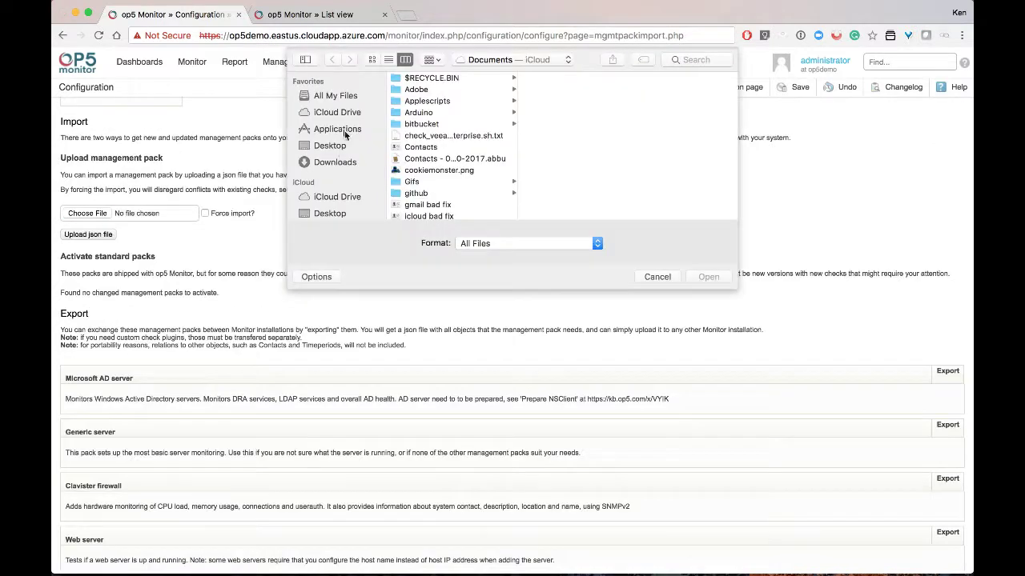
pyautogui.click(328, 162)
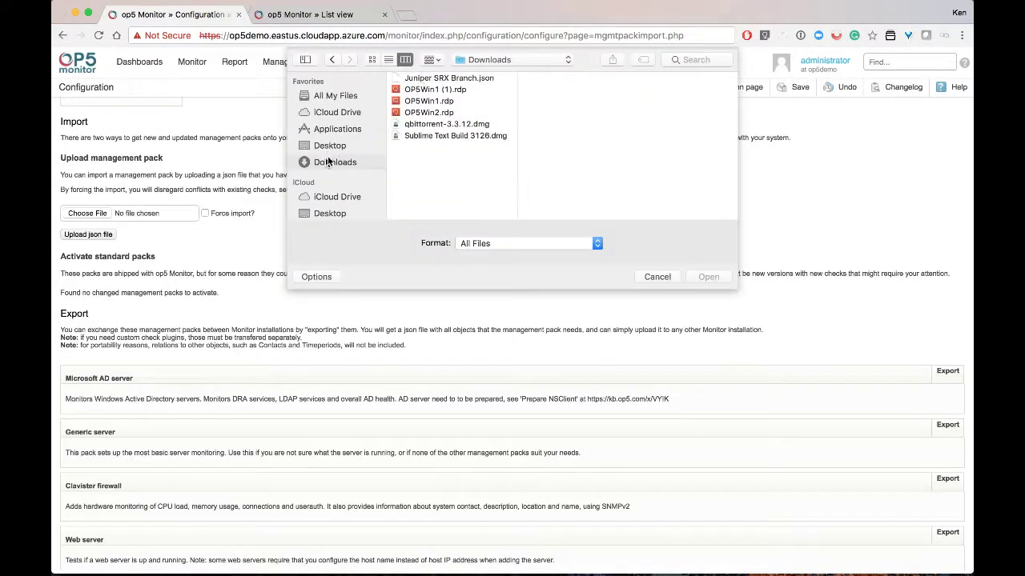
pyautogui.doubleClick(432, 78)
pyautogui.click(92, 235)
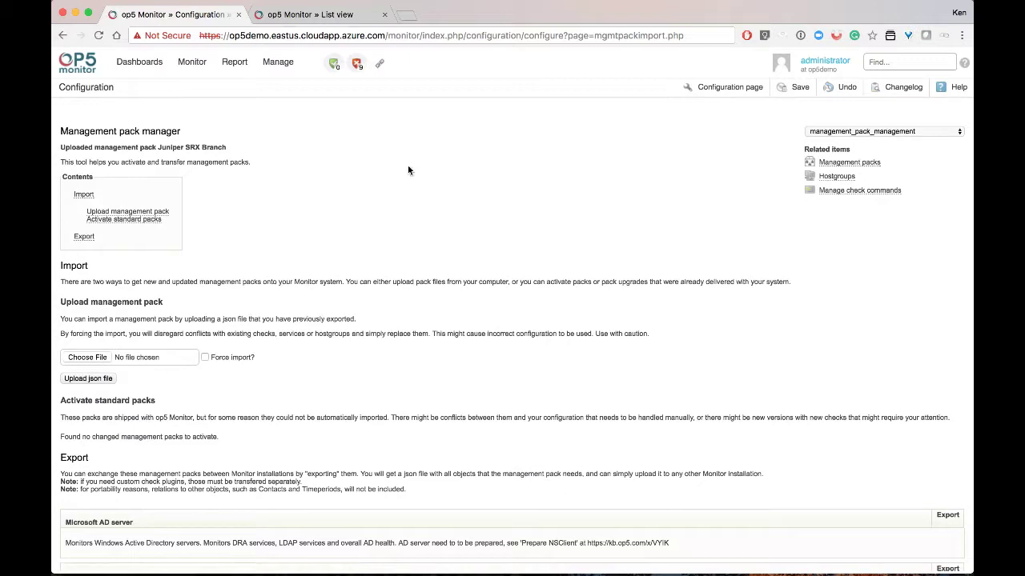
# Save the configuration changes and confirm the reload
pyautogui.click(794, 89)
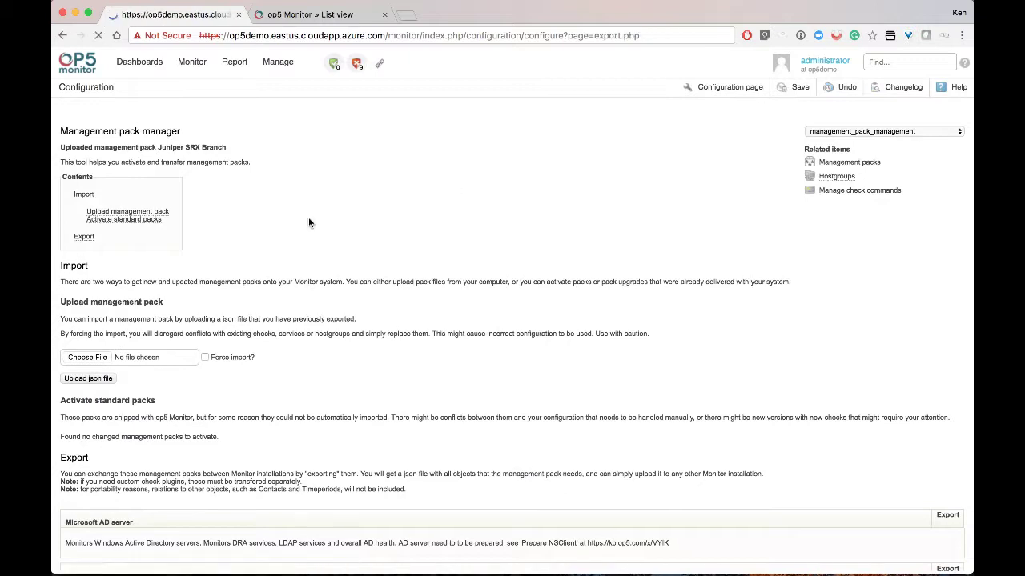
pyautogui.click(80, 221)
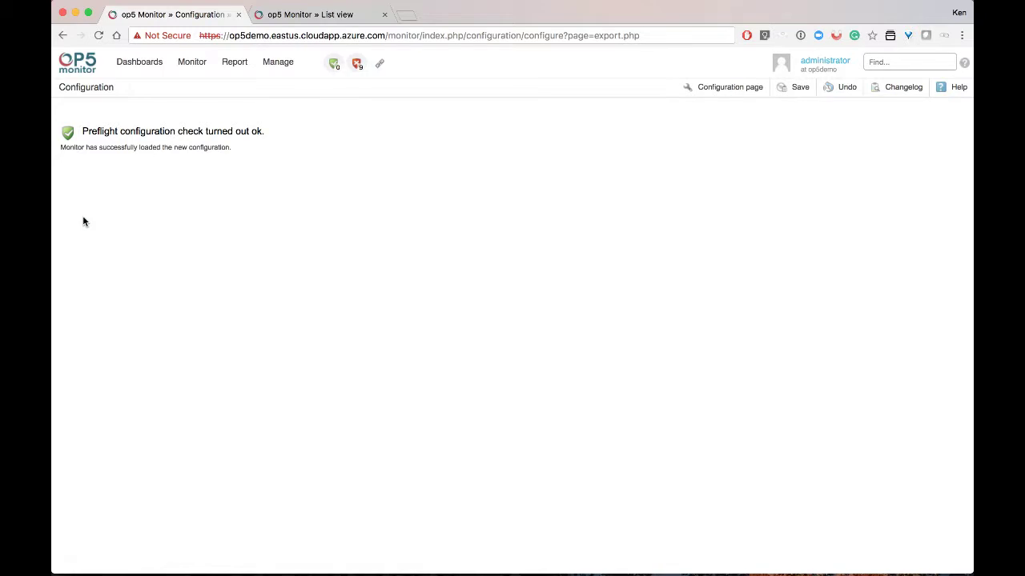
pyautogui.click(284, 62)
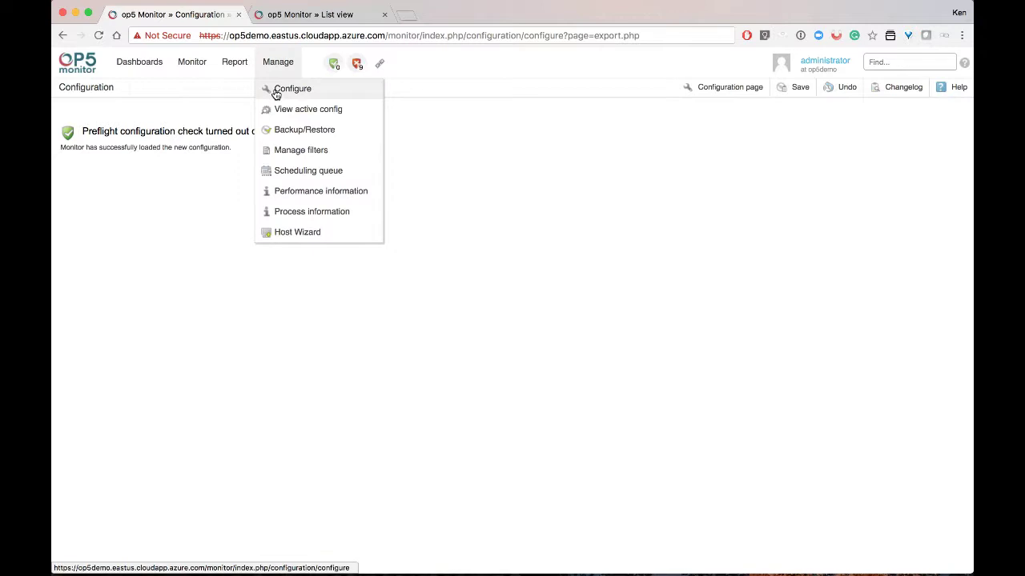
# Restart the Host Wizard and pick Juniper SRX Branch as the device type
pyautogui.click(303, 231)
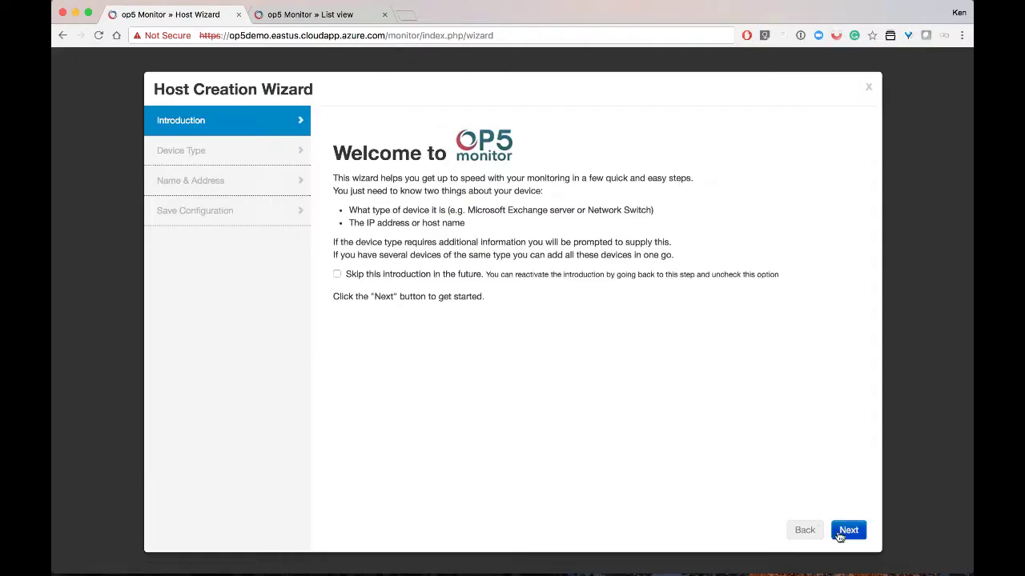
pyautogui.click(847, 531)
pyautogui.scroll(-3, 669, 368)
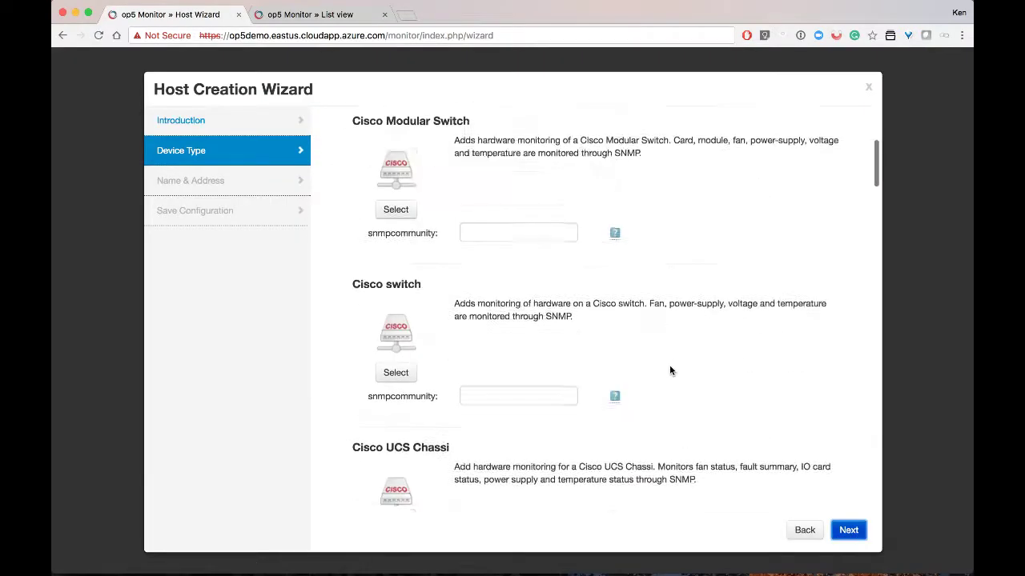
pyautogui.scroll(-10, 670, 368)
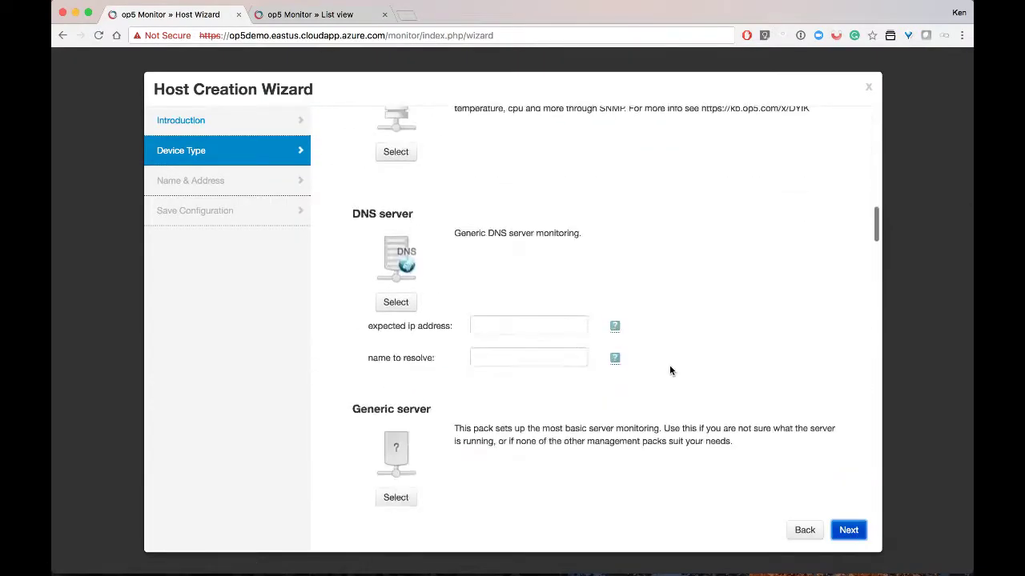
pyautogui.scroll(-8, 669, 365)
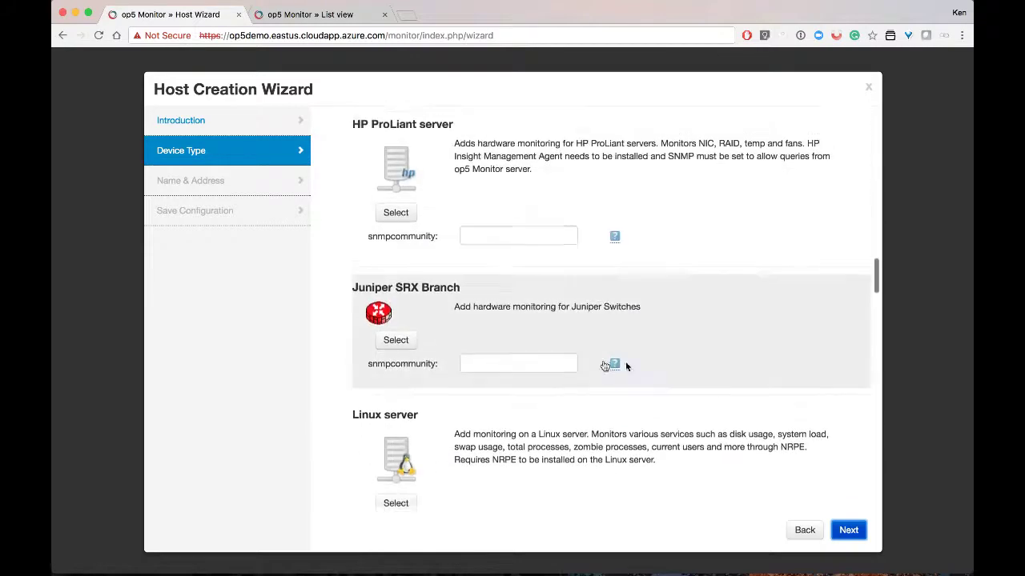
pyautogui.click(404, 336)
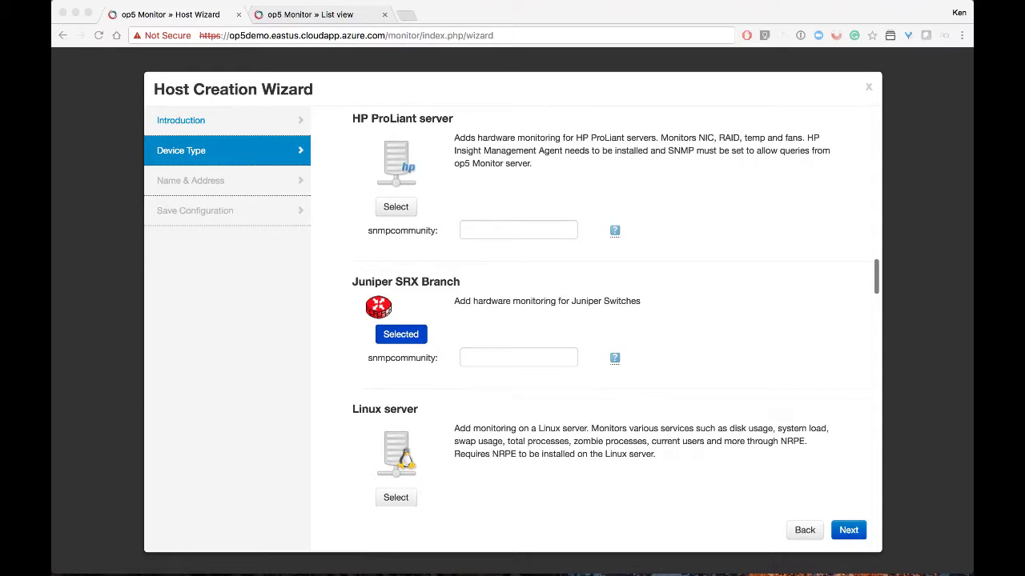
# Paste the SNMP community into the Juniper snmpcommunity field and proceed to Name & Address
pyautogui.click(474, 357)
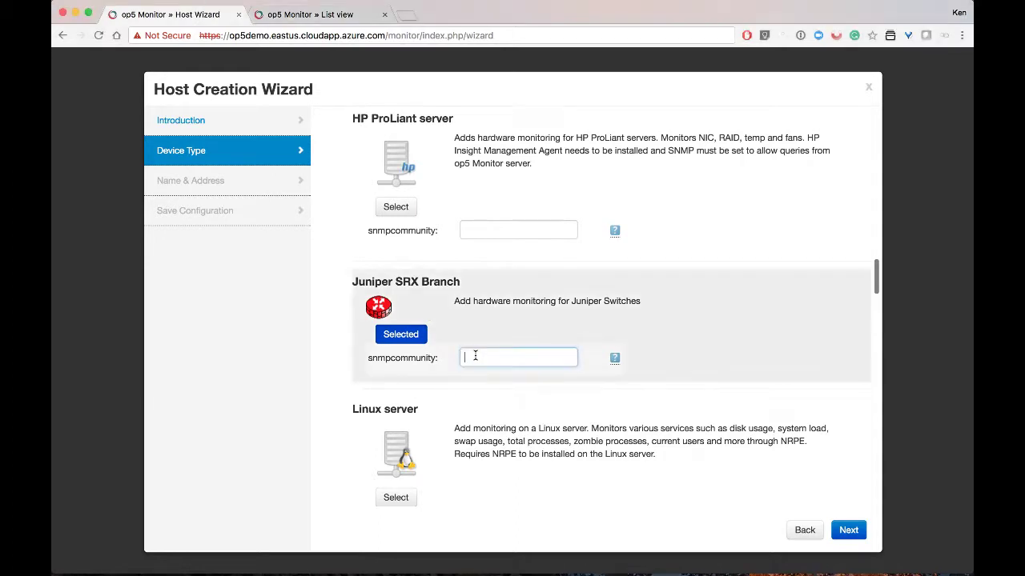
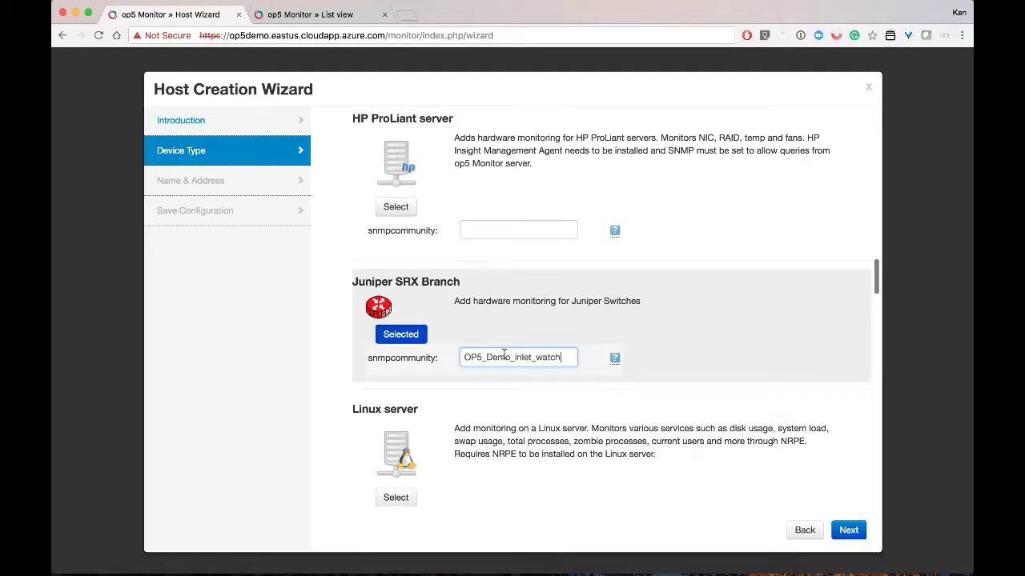
pyautogui.click(847, 532)
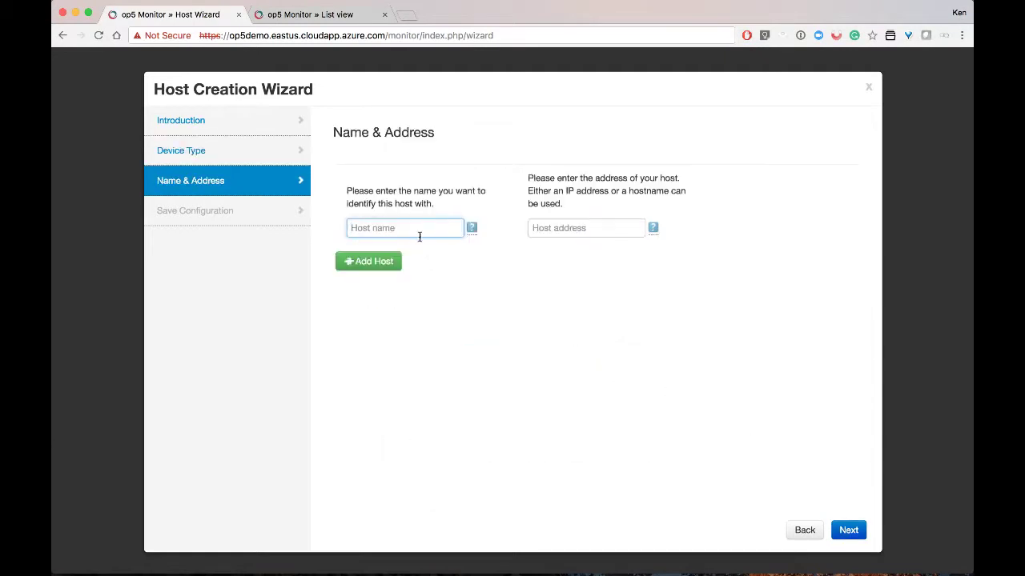
# Enter host name 'Demo Juniper' and address 98.185.197.66, then save and view the host
pyautogui.write('Demo Juniper')
pyautogui.press('super+Tab')
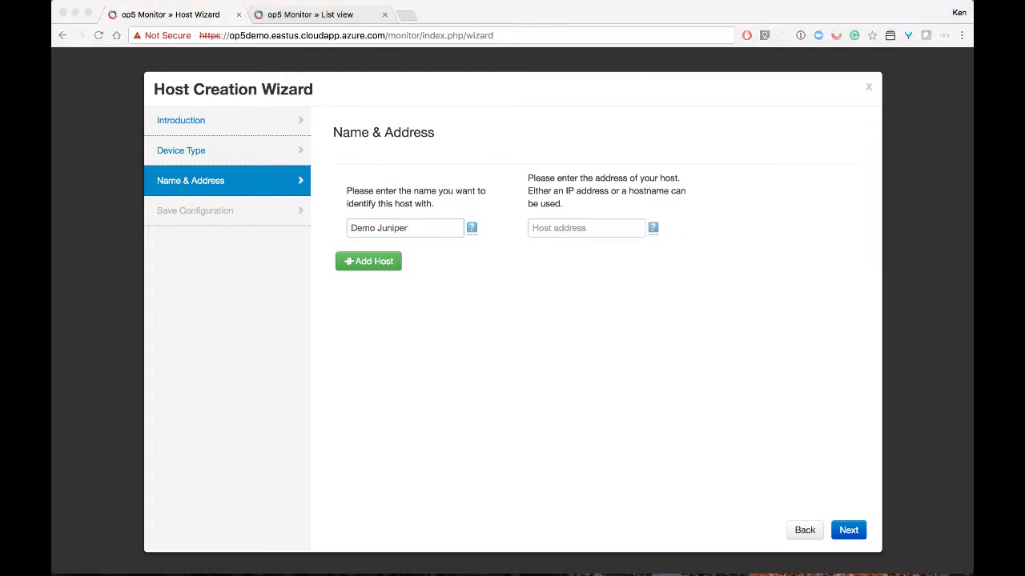
pyautogui.click(535, 227)
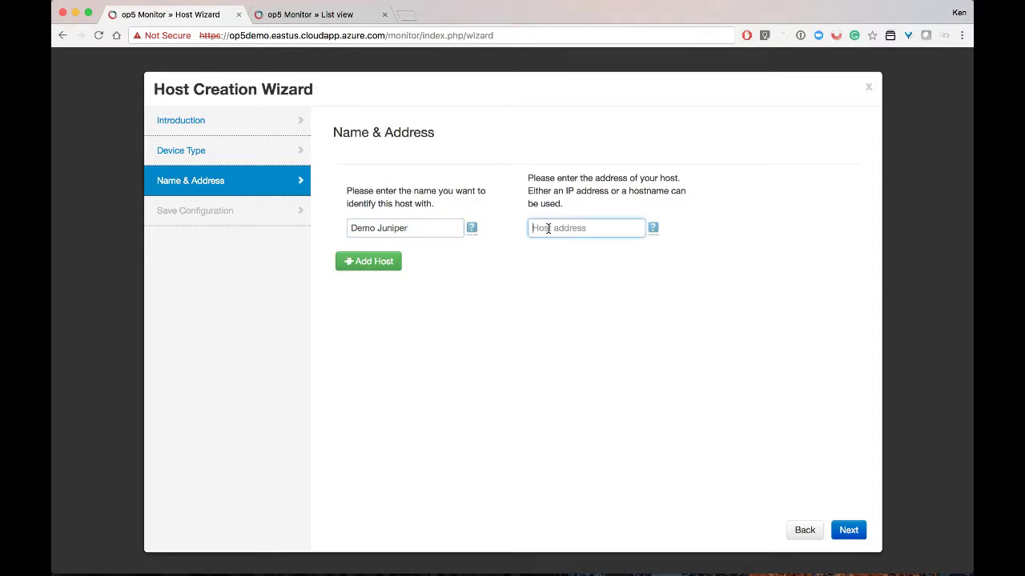
pyautogui.write('98.185.197.66')
pyautogui.click(832, 525)
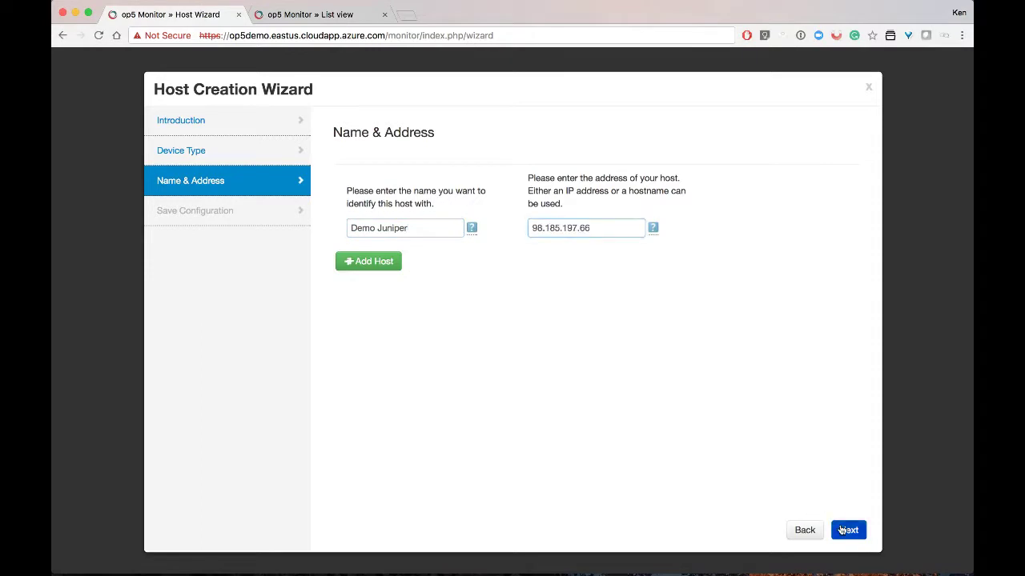
pyautogui.click(642, 529)
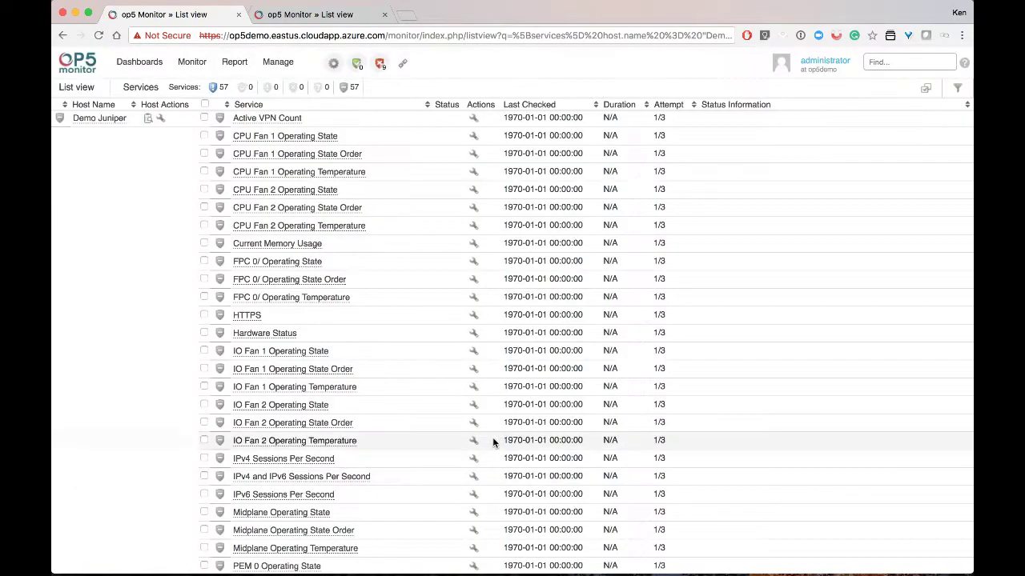
# Select all Demo Juniper services and submit a Check now command
pyautogui.scroll(-5, 492, 442)
pyautogui.scroll(-5, 492, 437)
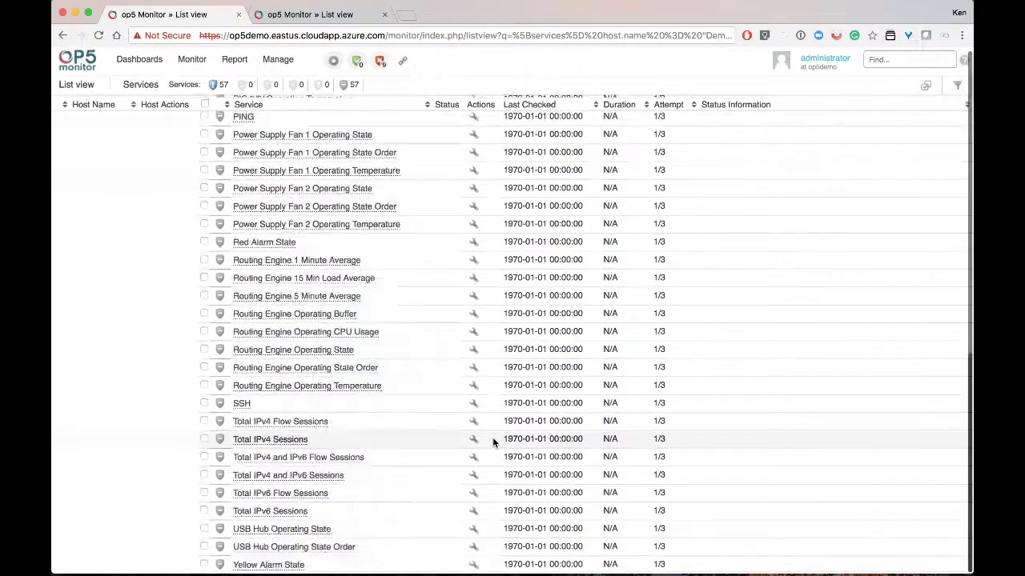
pyautogui.scroll(10, 465, 405)
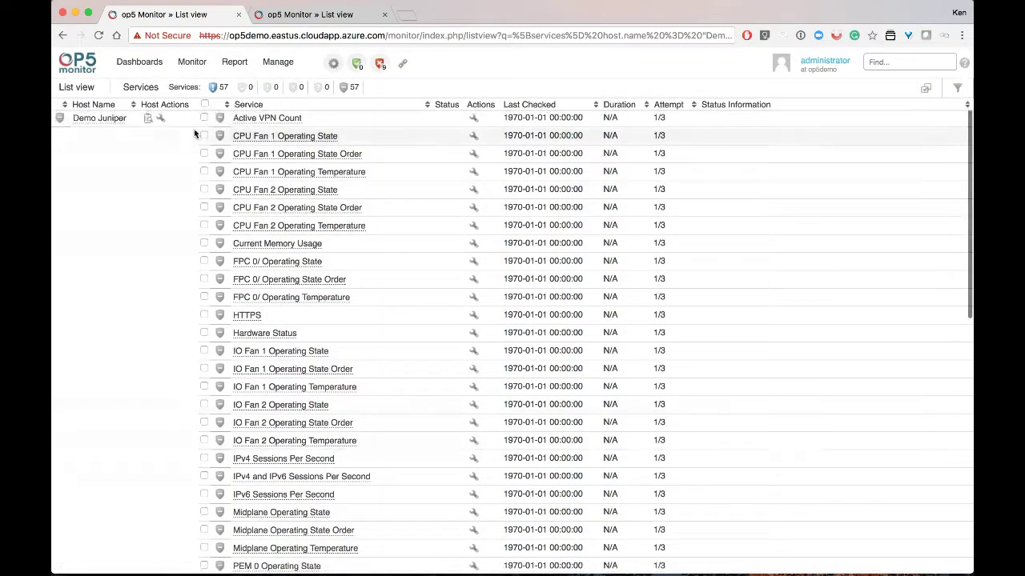
pyautogui.click(204, 104)
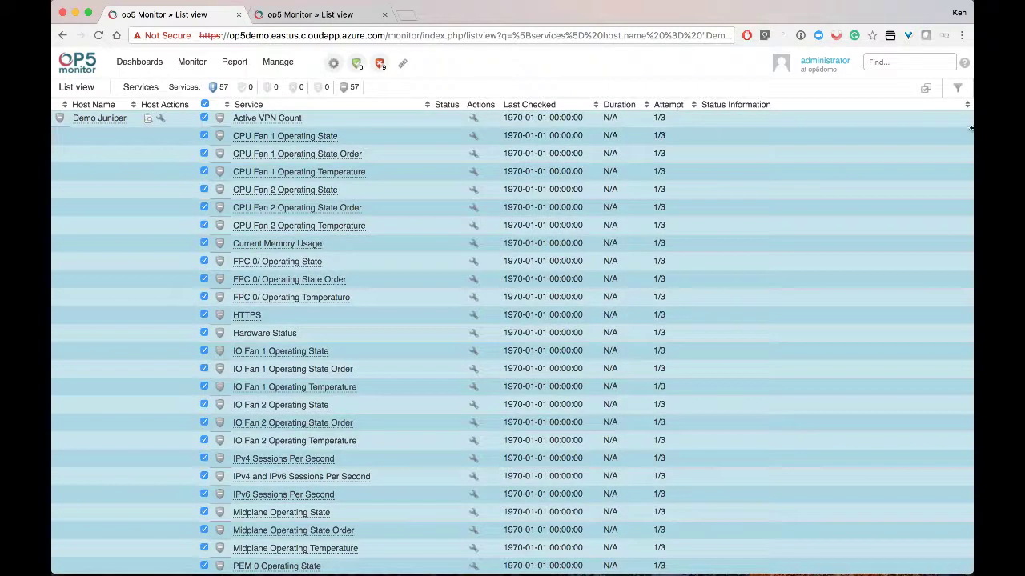
pyautogui.click(926, 88)
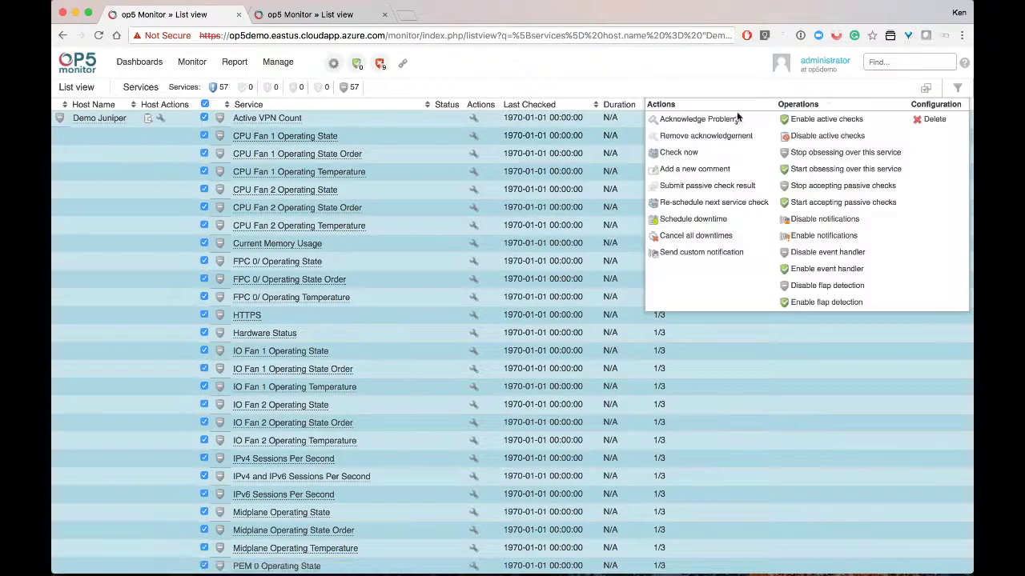
pyautogui.click(675, 153)
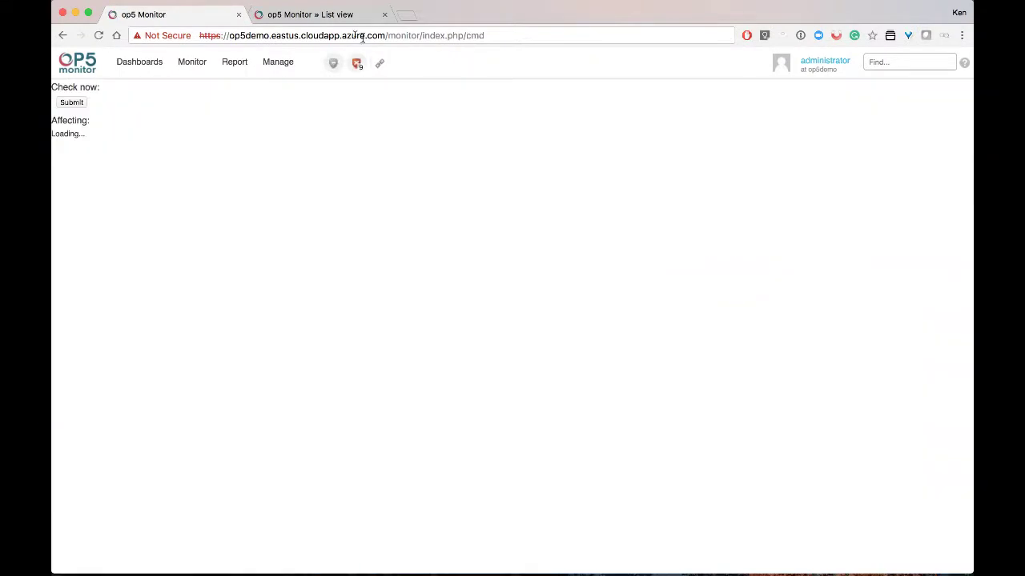
pyautogui.click(81, 104)
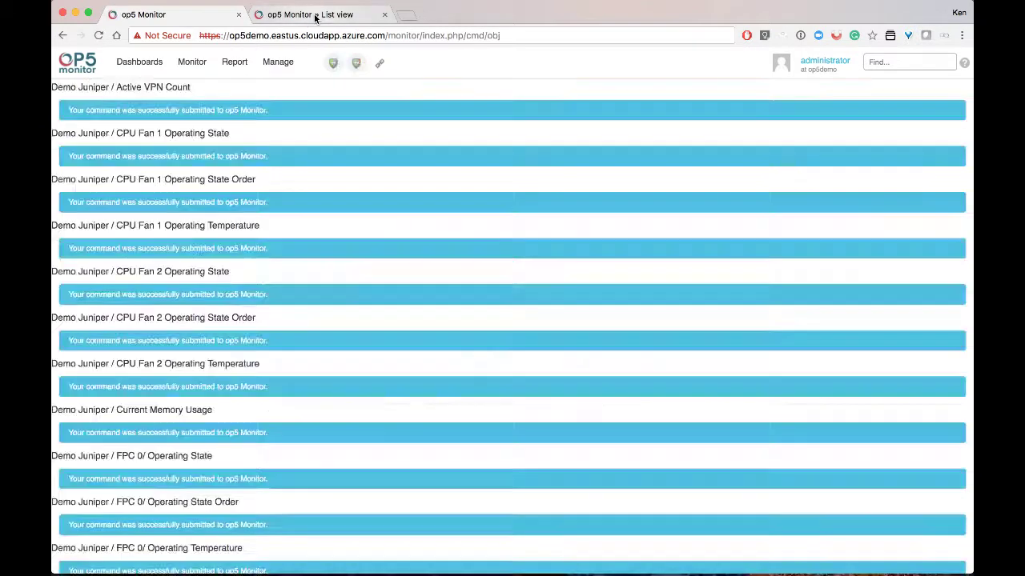
# Open the Dashboard for administrator from the Dashboards menu
pyautogui.click(314, 15)
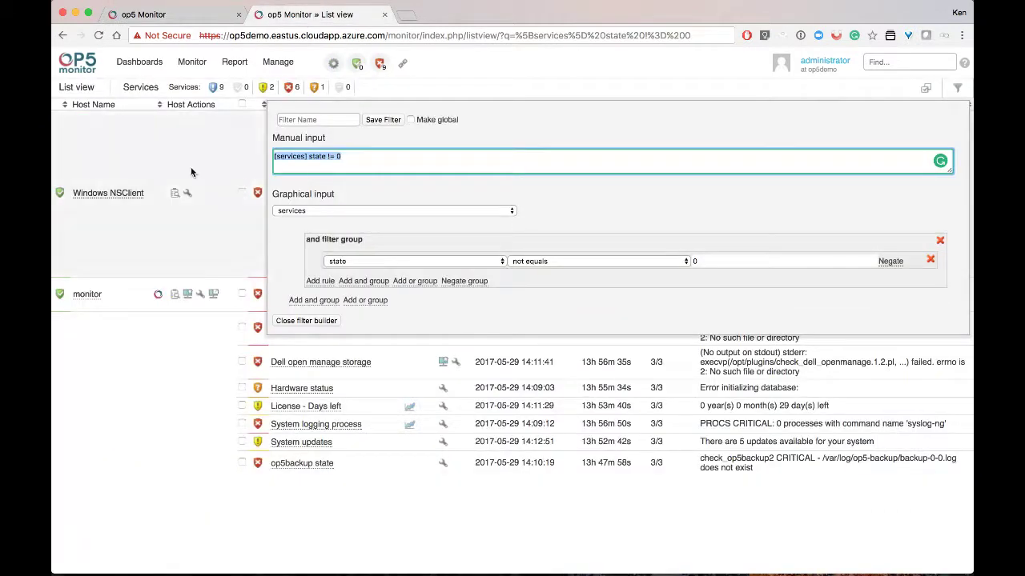
pyautogui.moveTo(140, 63)
pyautogui.click(146, 84)
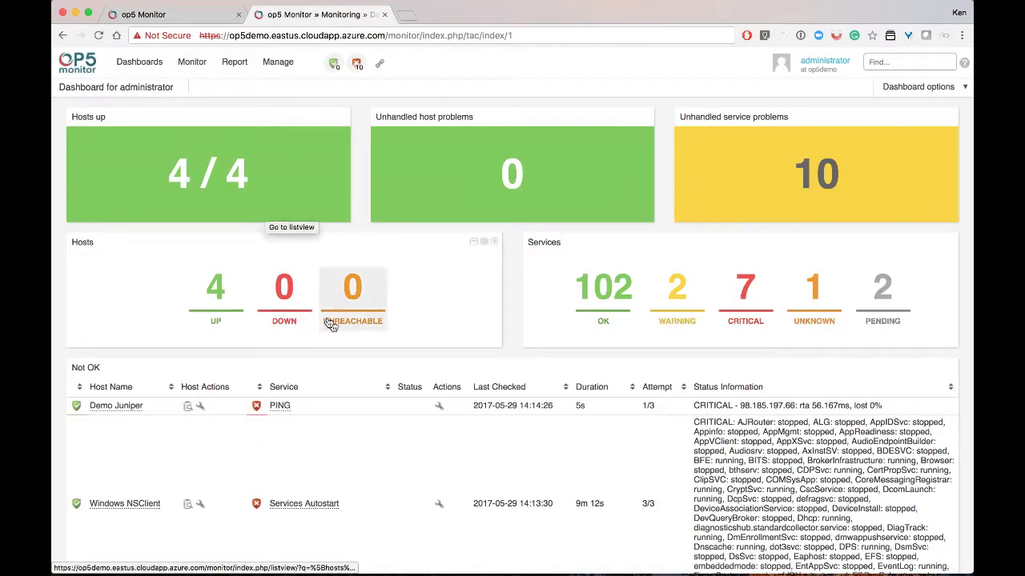
# Switch back to the first op5 Monitor tab showing the Demo Juniper check-submission results
pyautogui.scroll(-3, 395, 373)
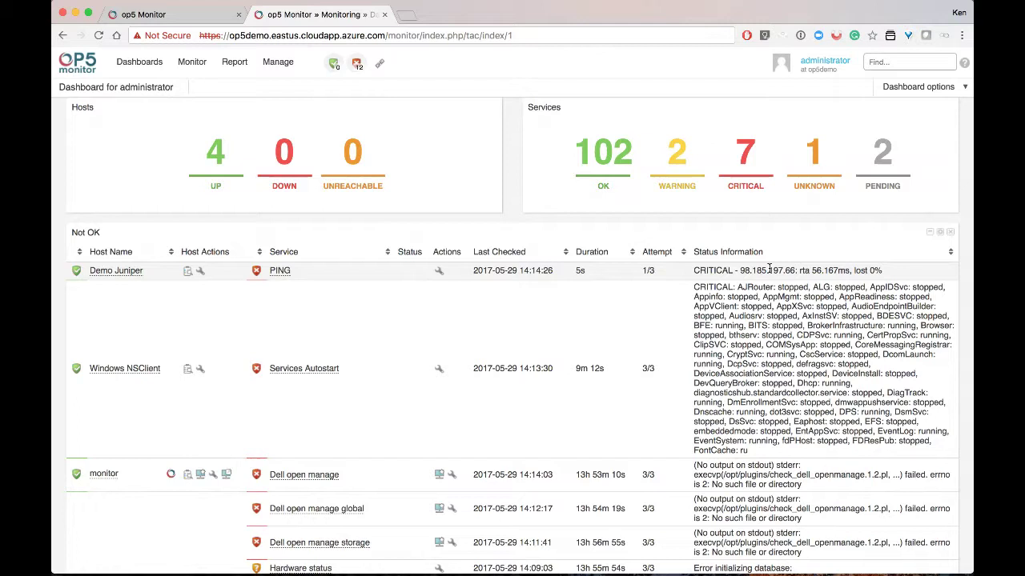
pyautogui.scroll(3, 769, 269)
pyautogui.click(151, 22)
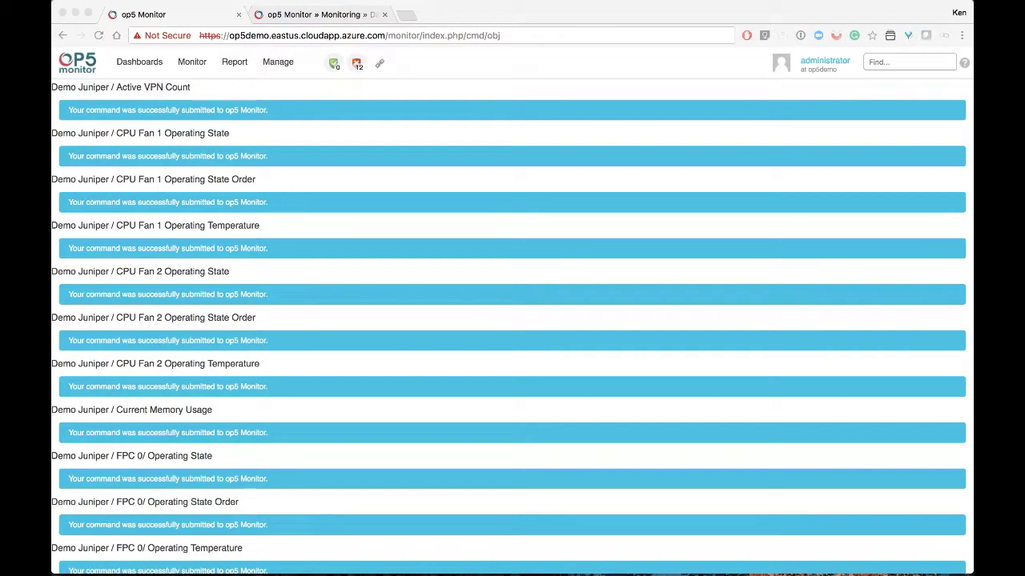
# Finish the command results with Done to return to Demo Juniper's 57-service list
pyautogui.scroll(-20, 117, 264)
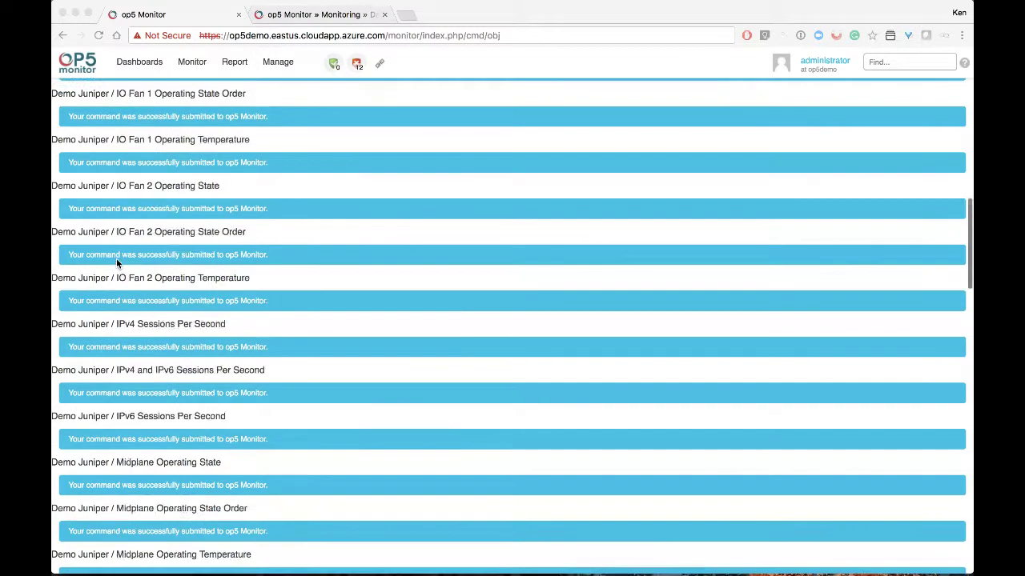
pyautogui.scroll(-5, 132, 408)
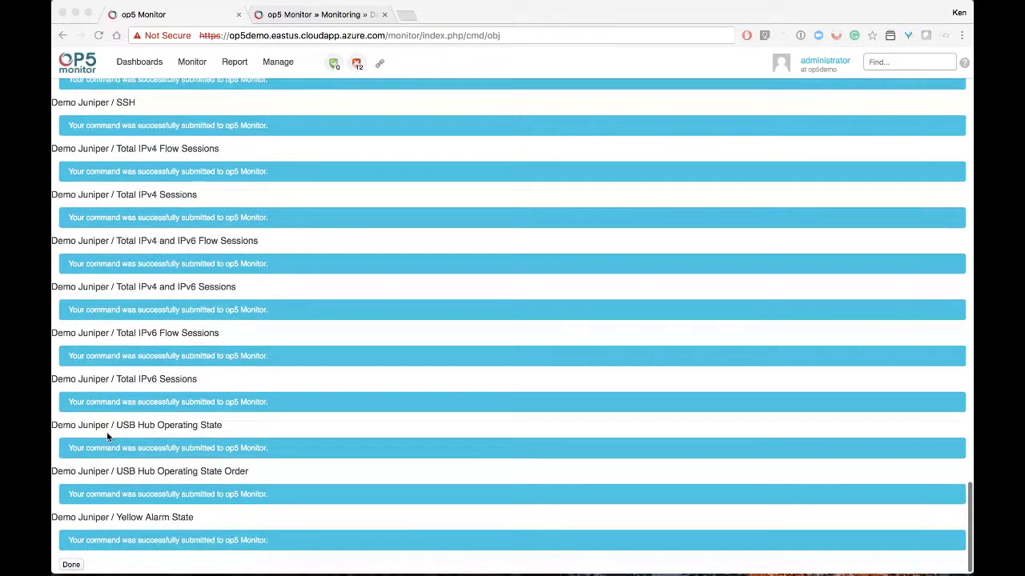
pyautogui.click(72, 565)
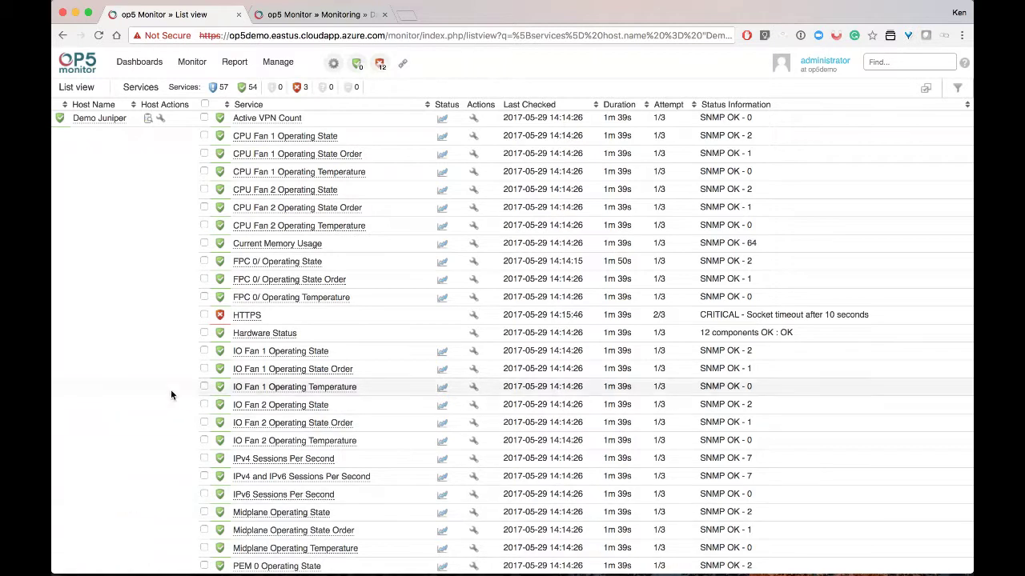
# Review Windows NSClient's 7 services and graphs from All Hosts, then open its host configuration
pyautogui.click(292, 88)
pyautogui.moveTo(282, 68)
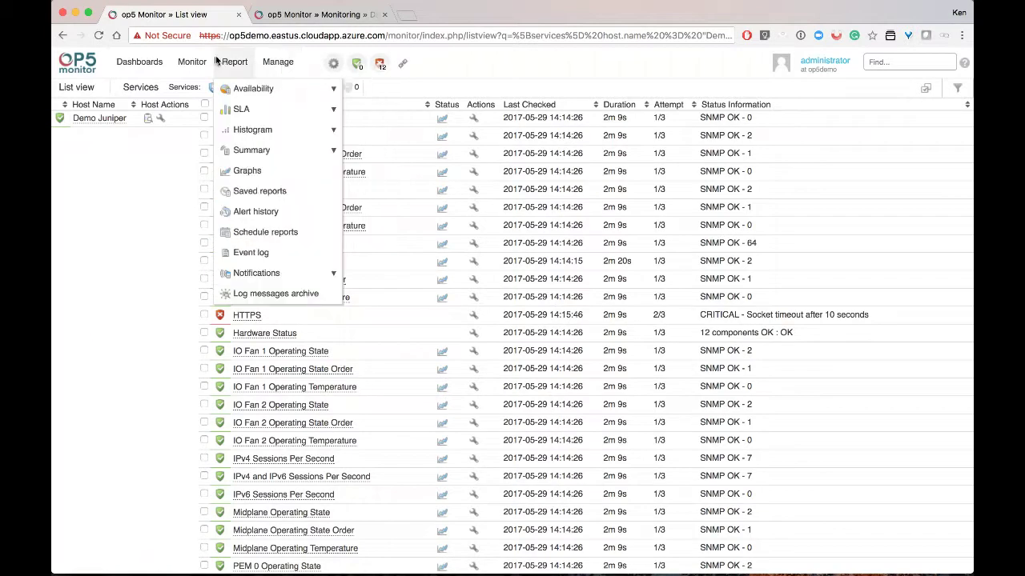
pyautogui.moveTo(192, 62)
pyautogui.moveTo(247, 153)
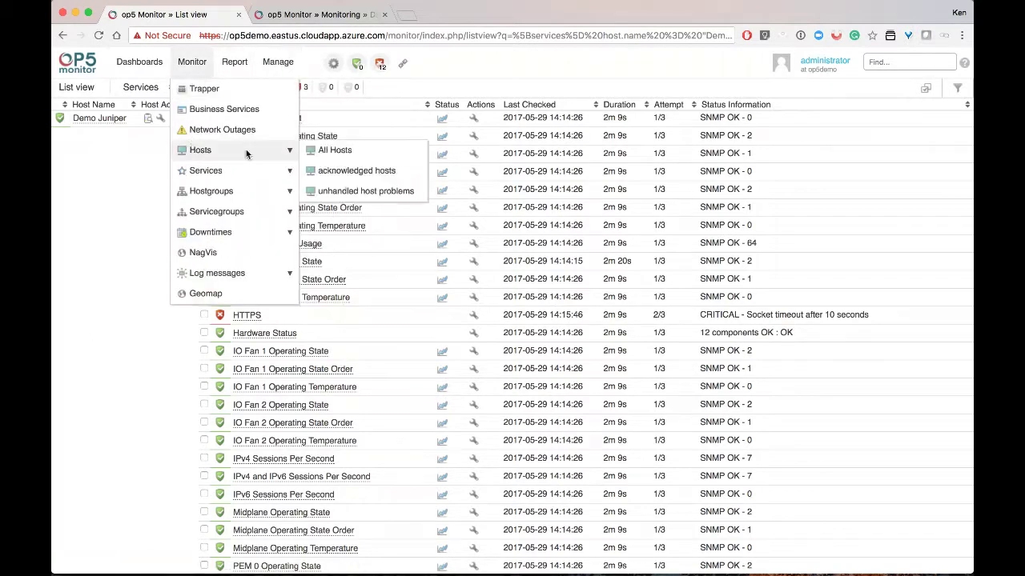
pyautogui.click(331, 154)
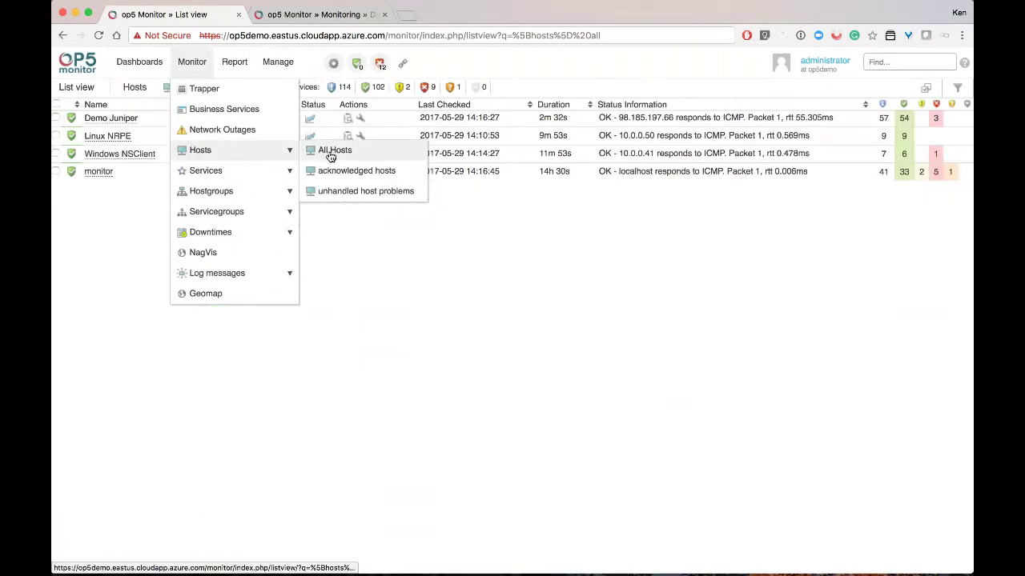
pyautogui.click(122, 156)
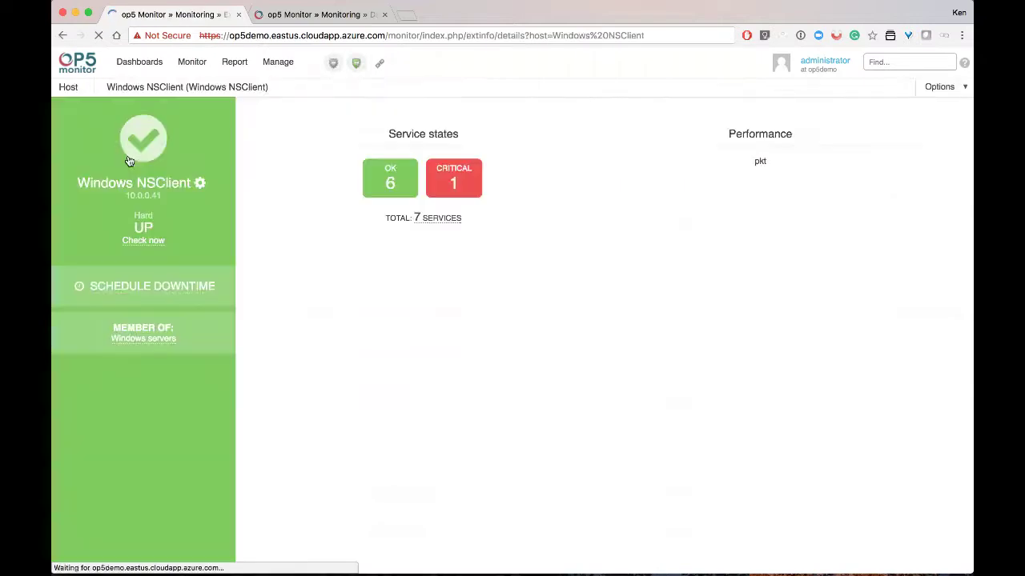
pyautogui.click(425, 221)
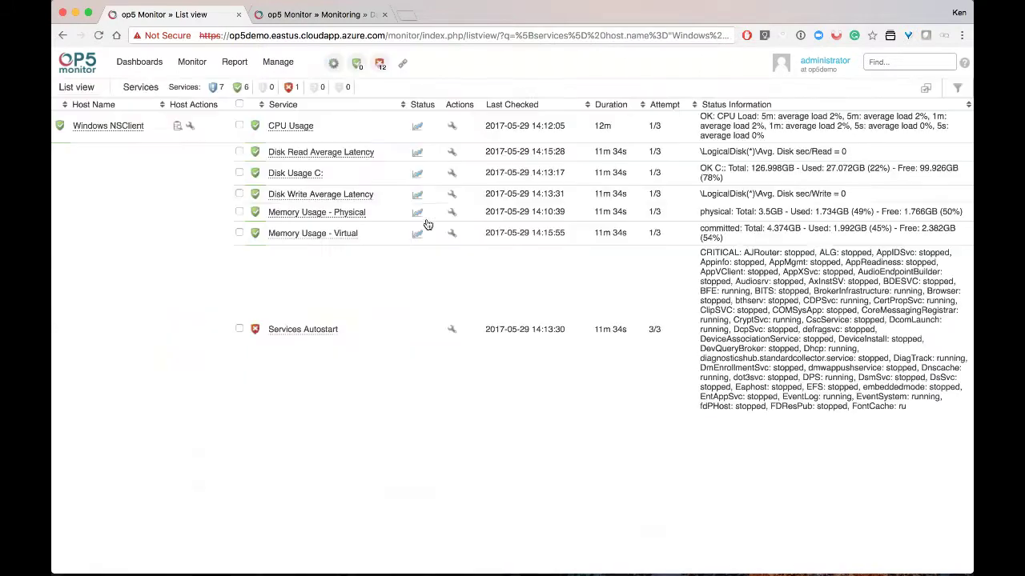
pyautogui.moveTo(406, 216)
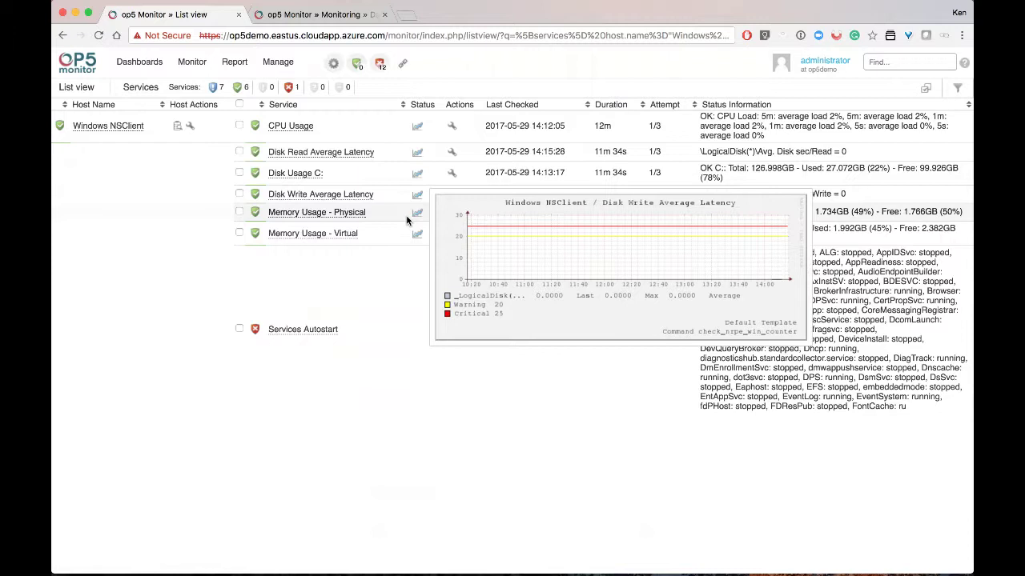
pyautogui.click(191, 127)
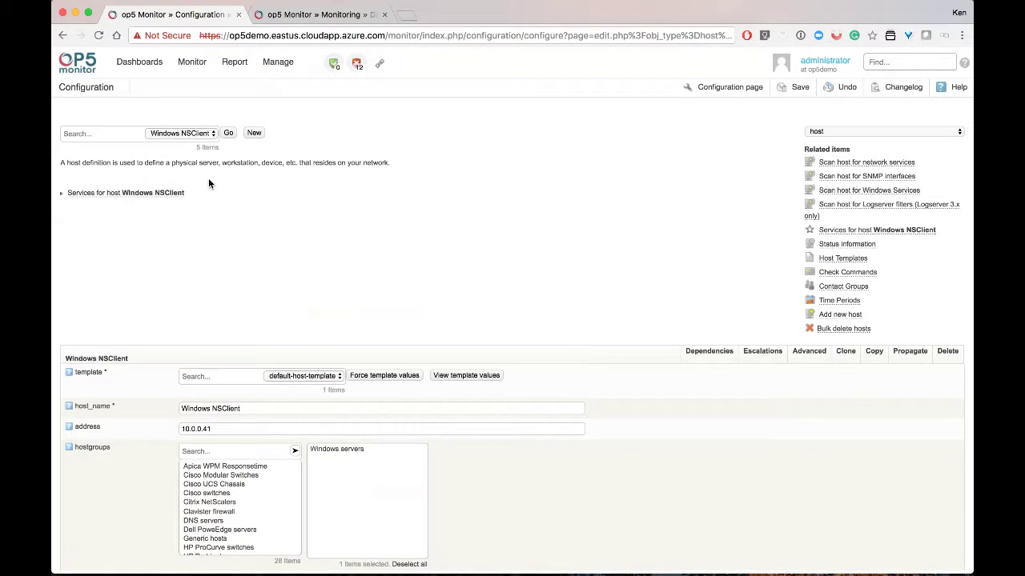
# Add the Microsoft SQL Servers hostgroup to Windows NSClient and submit the host form
pyautogui.scroll(-5, 208, 184)
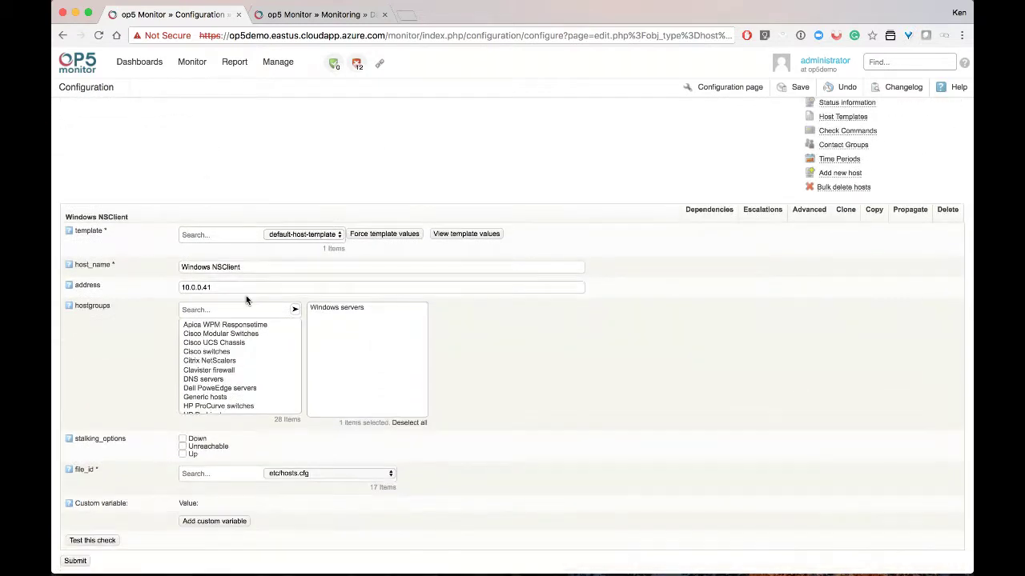
pyautogui.click(246, 309)
pyautogui.write('SQL')
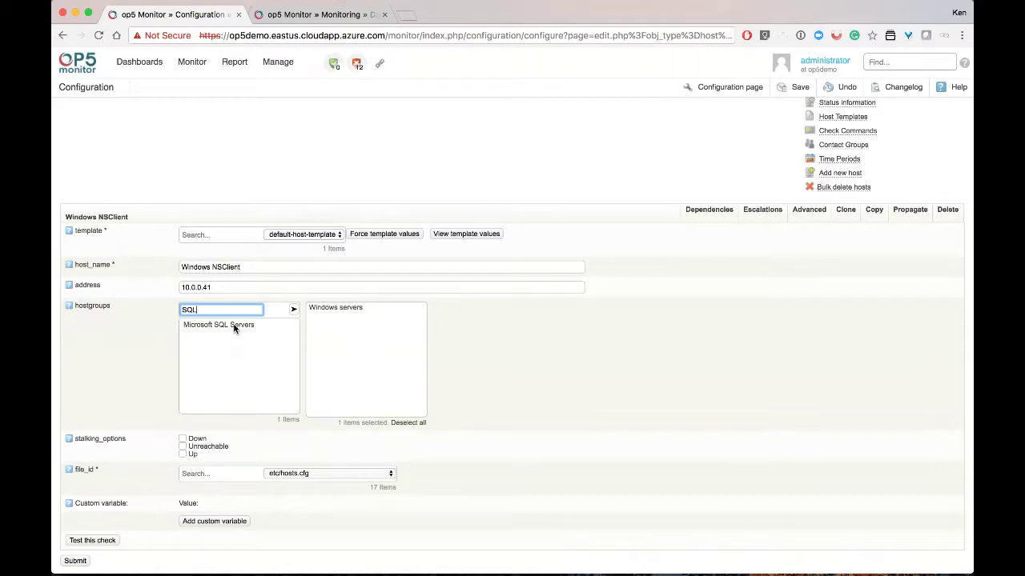
pyautogui.click(234, 326)
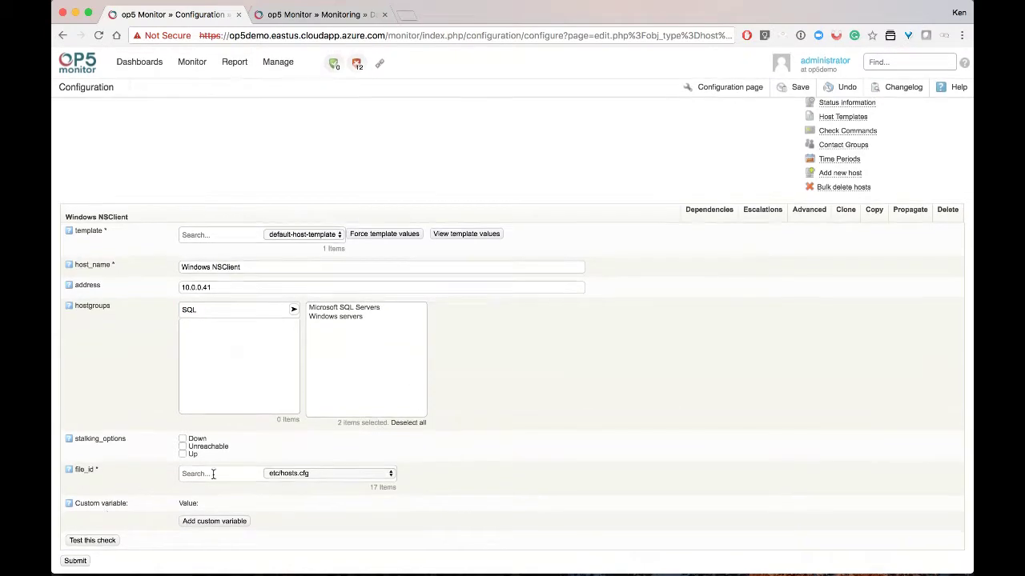
pyautogui.click(75, 560)
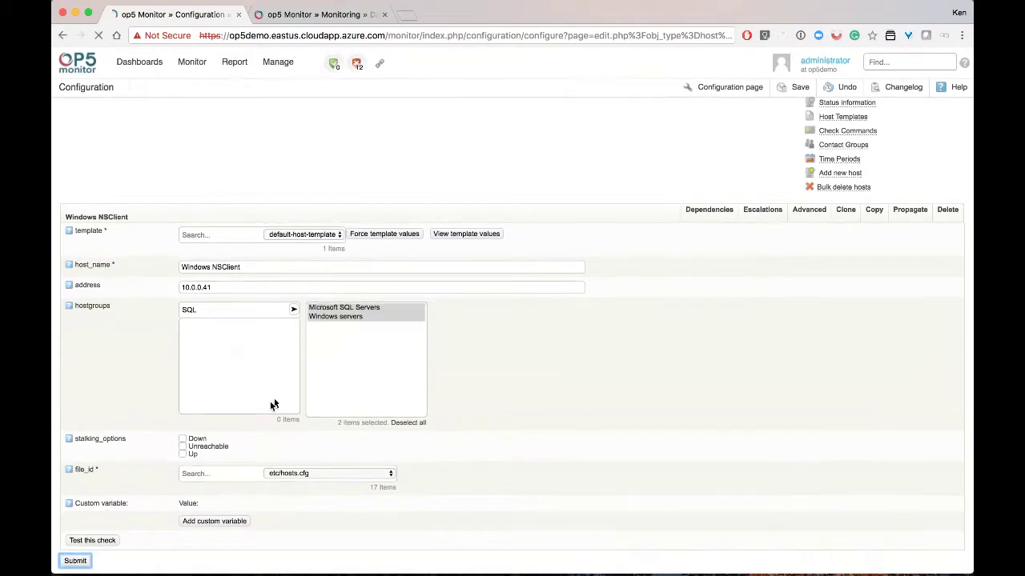
# Save and apply the new configuration, passing the preflight check
pyautogui.click(798, 92)
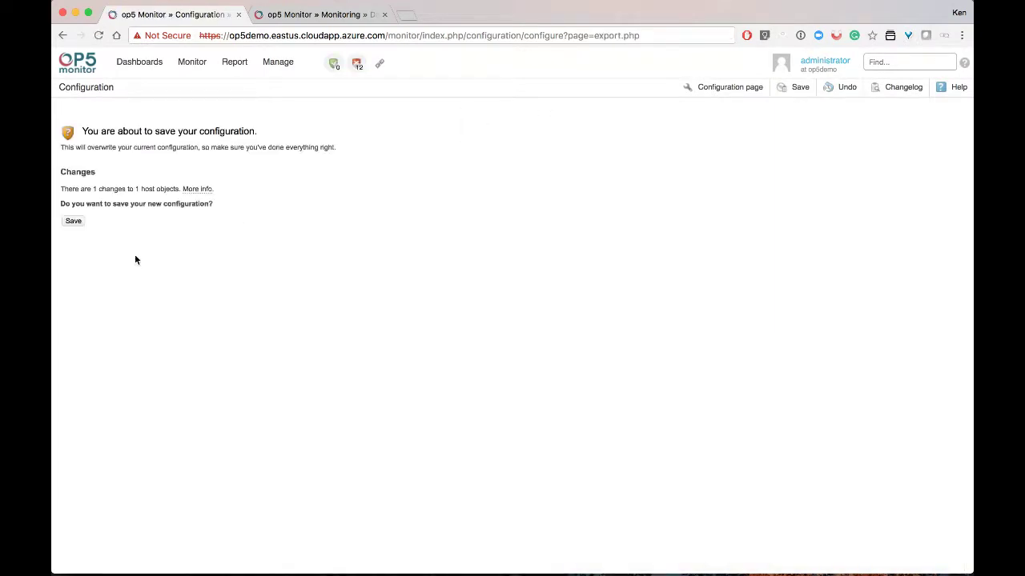
pyautogui.click(75, 222)
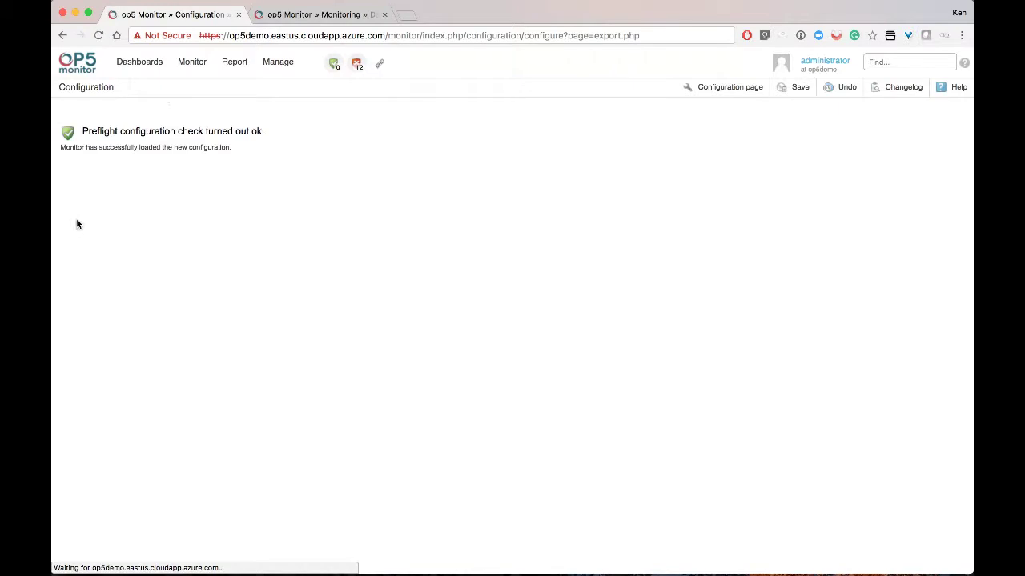
pyautogui.click(192, 61)
# Run Check now on all Windows NSClient services and return to its 18-service list
pyautogui.moveTo(242, 149)
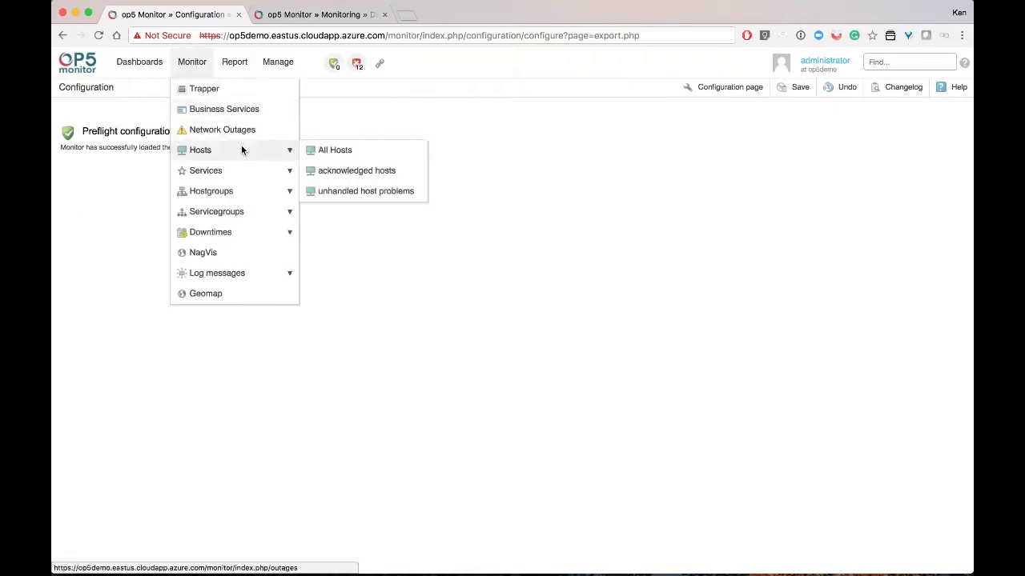
pyautogui.click(308, 150)
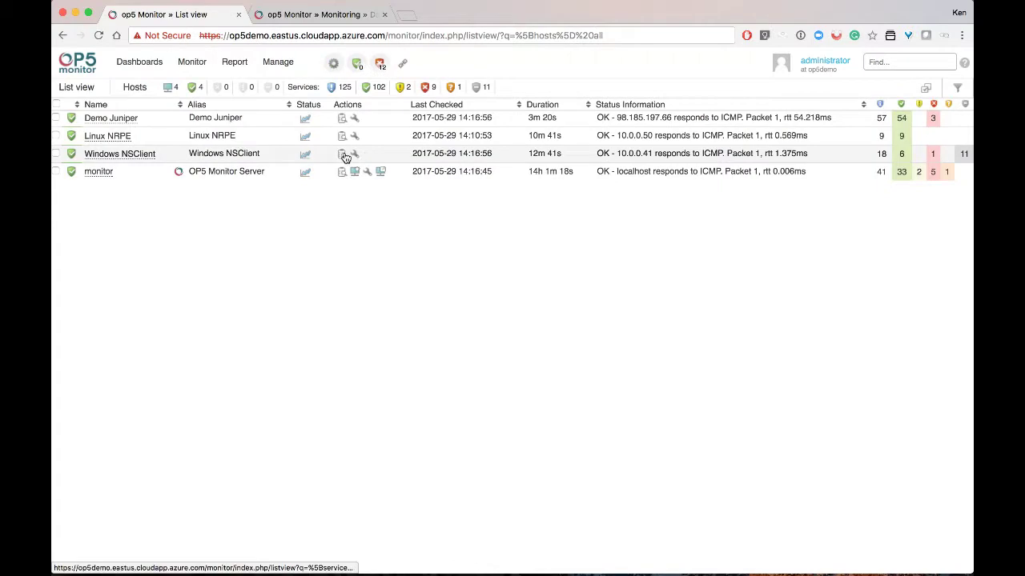
pyautogui.click(342, 154)
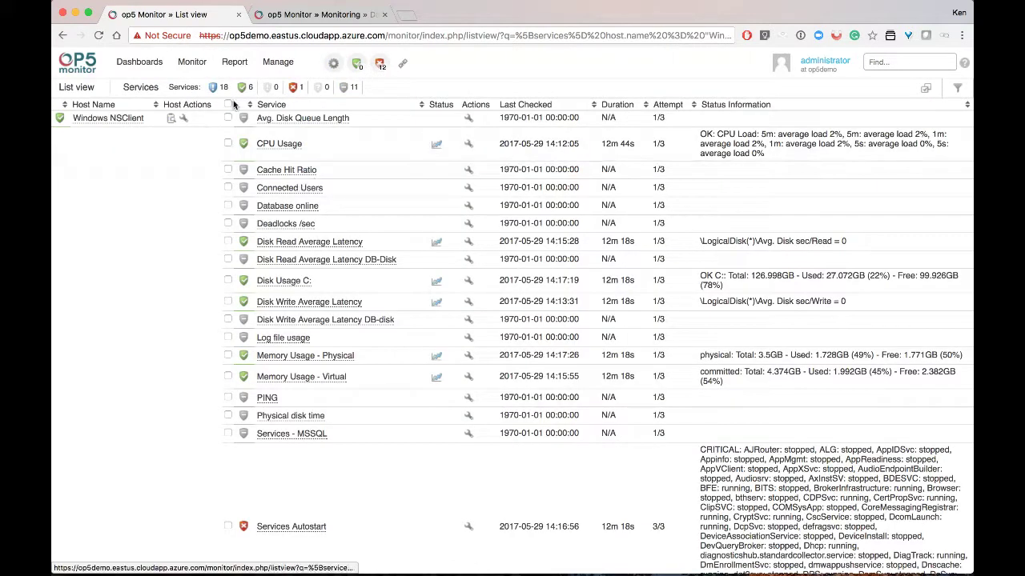
pyautogui.click(227, 104)
pyautogui.click(923, 89)
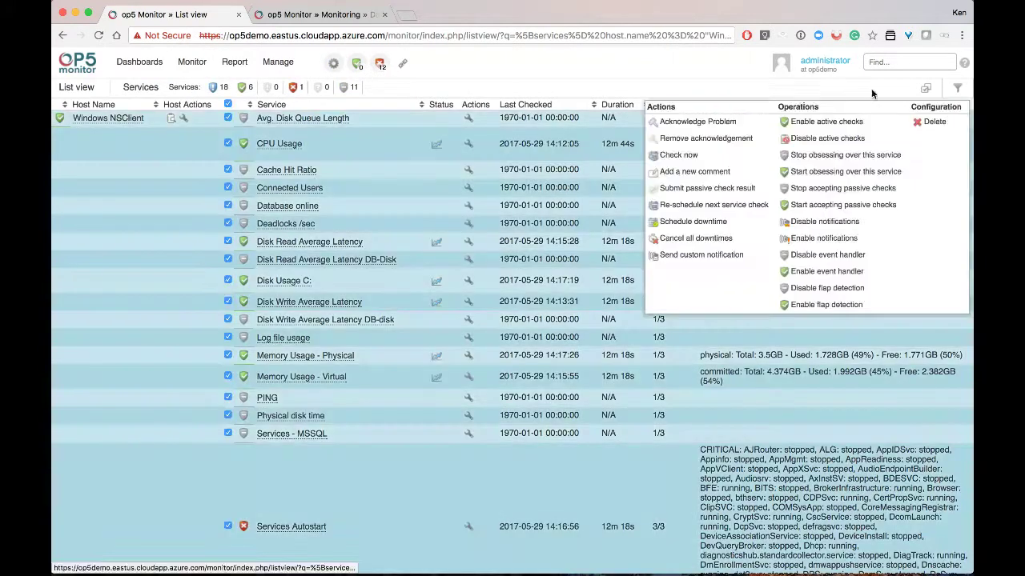
pyautogui.click(677, 155)
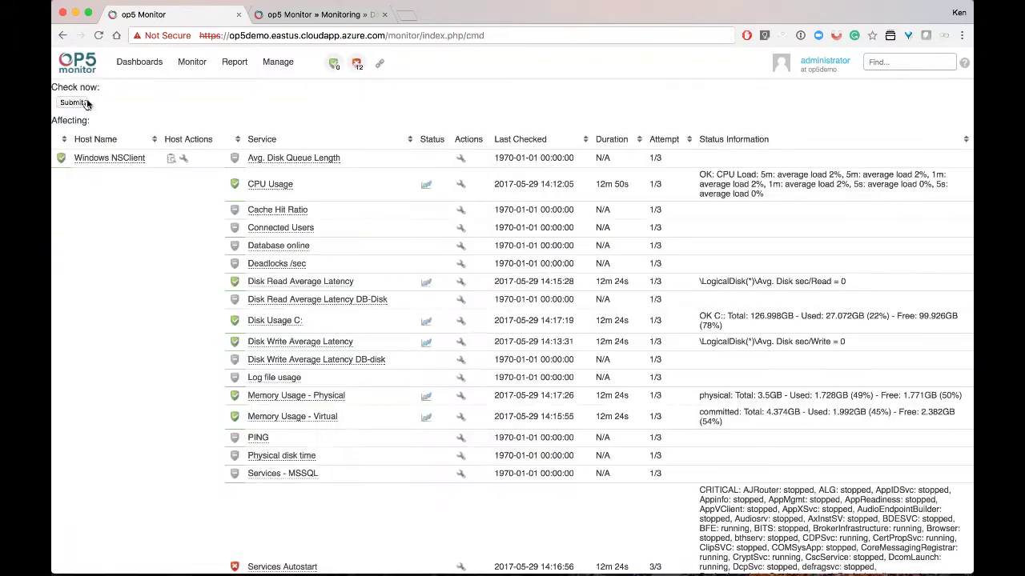
pyautogui.click(85, 103)
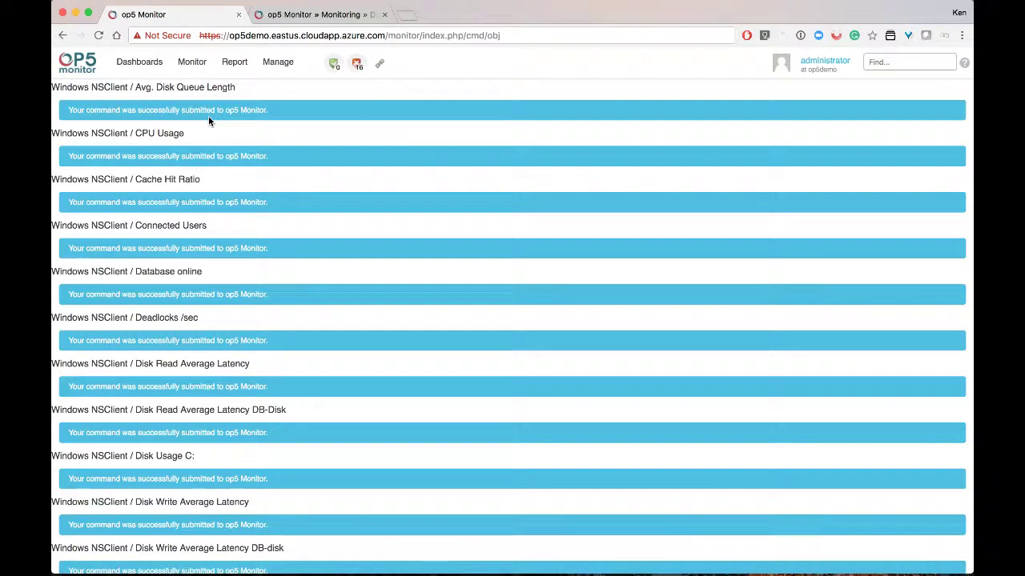
pyautogui.scroll(-5, 208, 118)
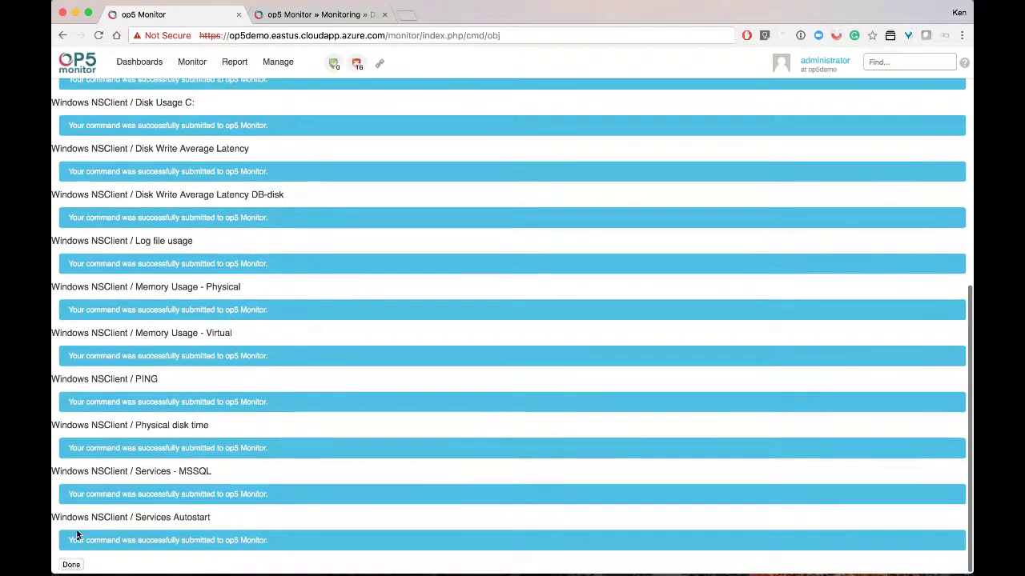
pyautogui.click(72, 565)
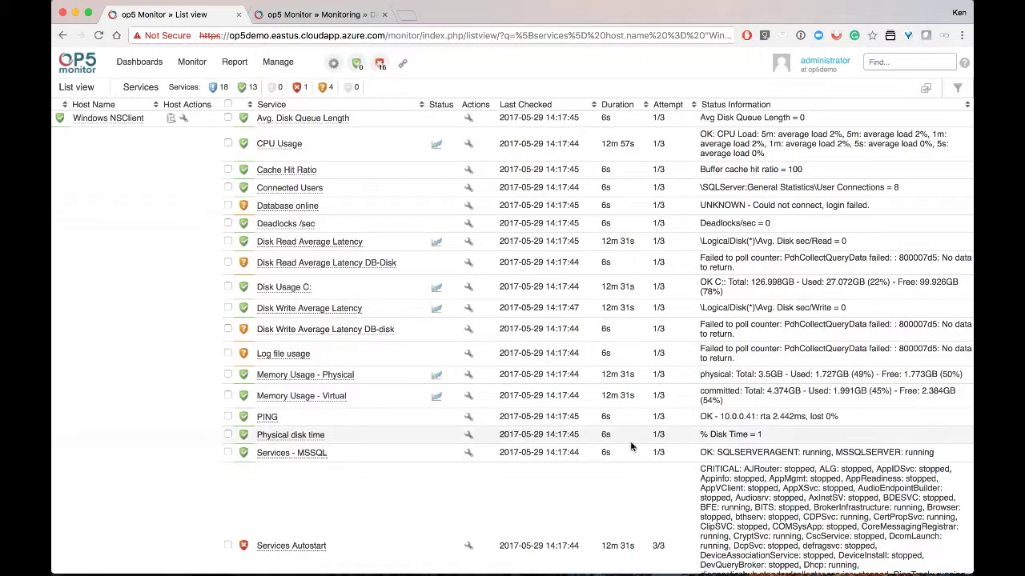
pyautogui.scroll(-2, 432, 456)
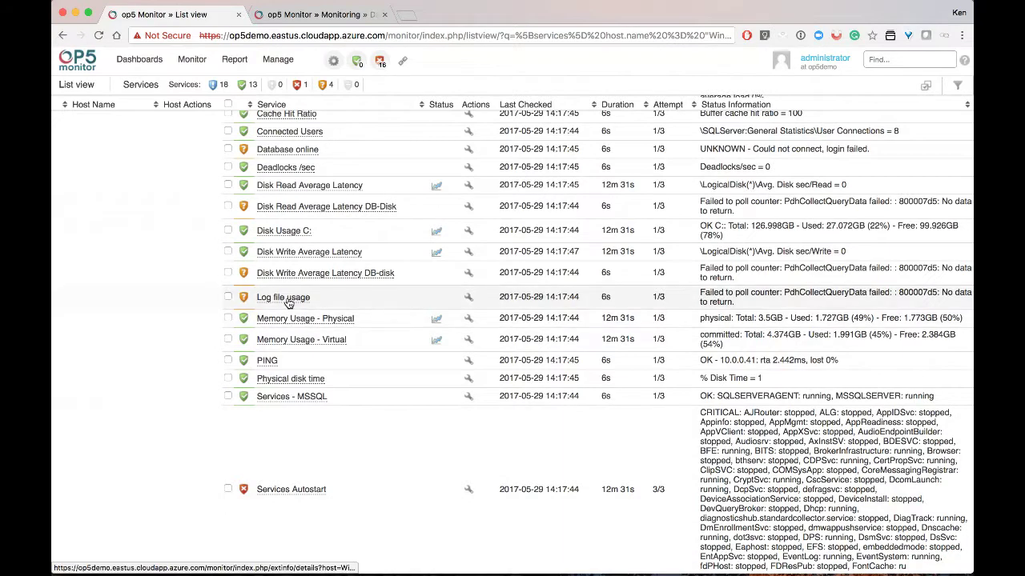
pyautogui.scroll(3, 288, 303)
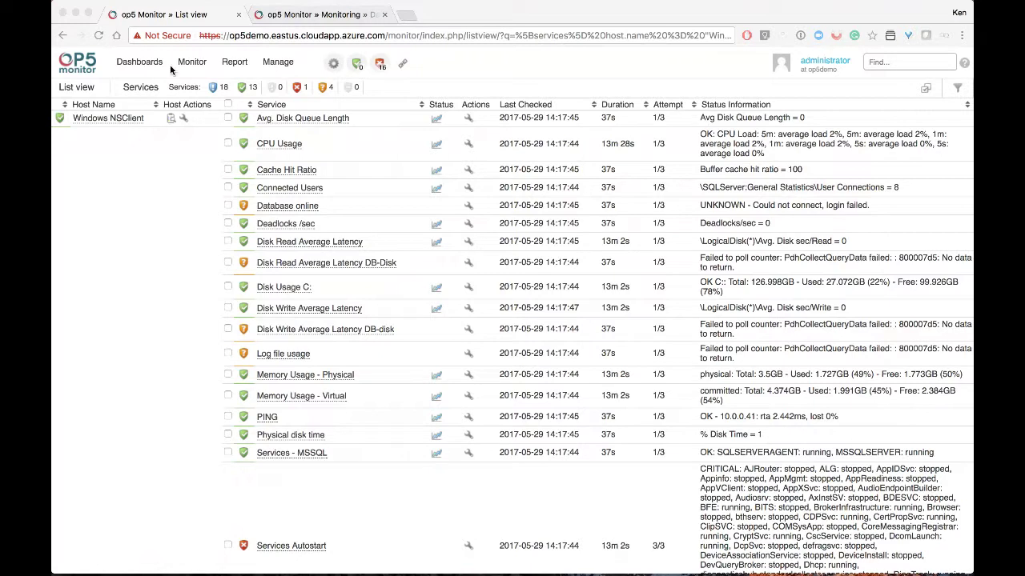
pyautogui.click(279, 66)
# Start the Host Wizard and select the Microsoft Windows Server via WMI pack
pyautogui.click(298, 237)
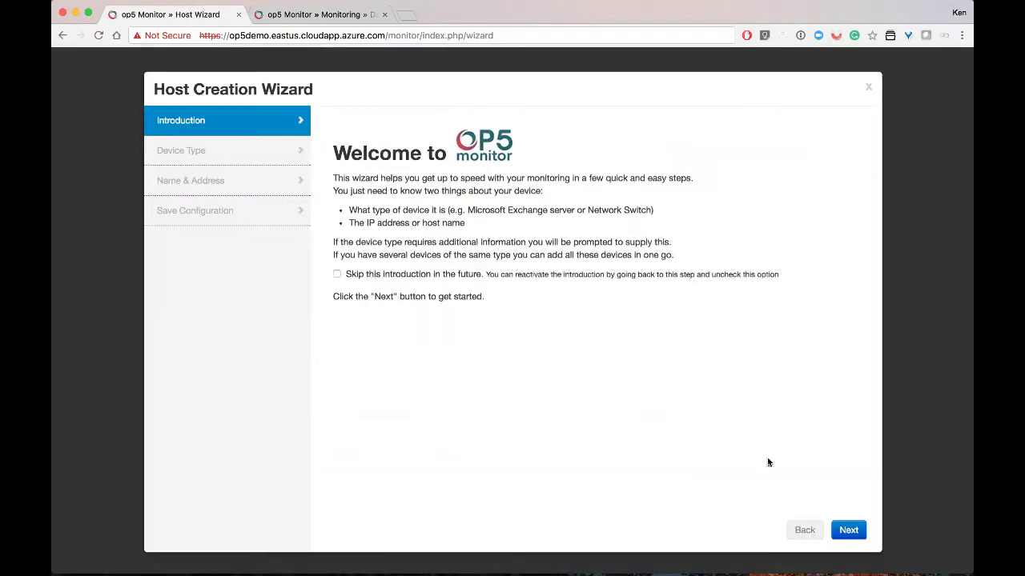
pyautogui.click(840, 527)
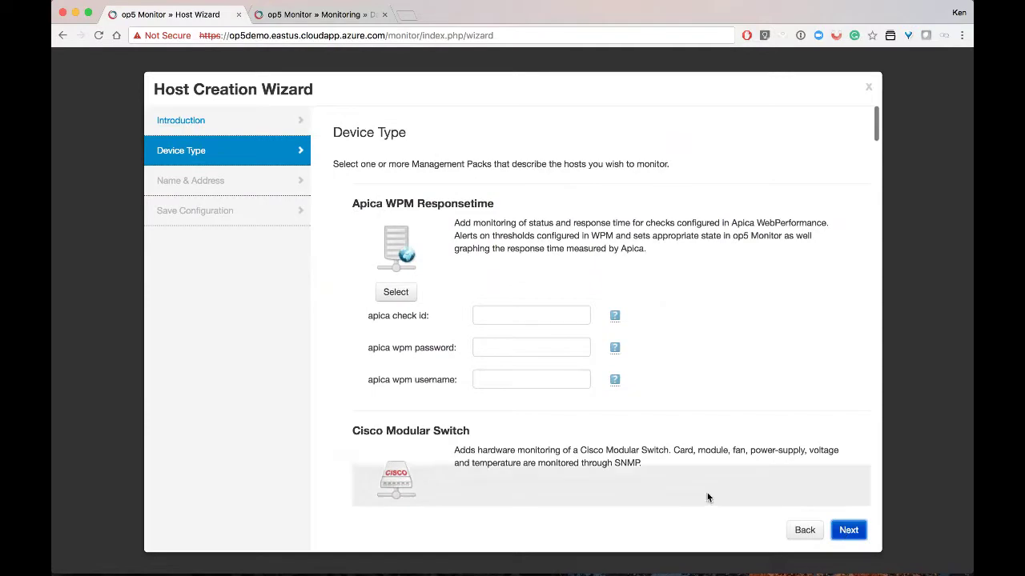
pyautogui.scroll(-9, 640, 445)
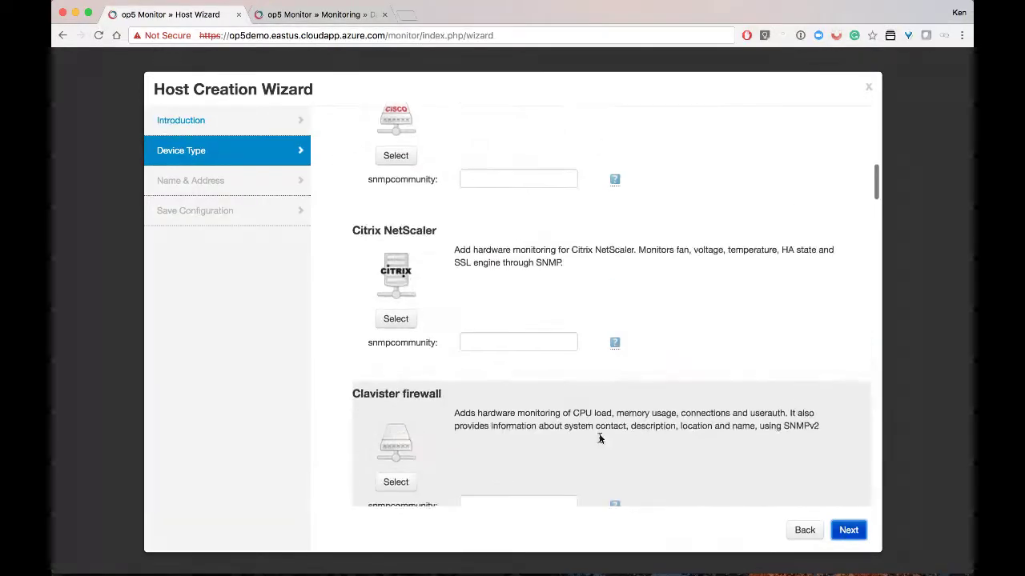
pyautogui.scroll(-10, 599, 438)
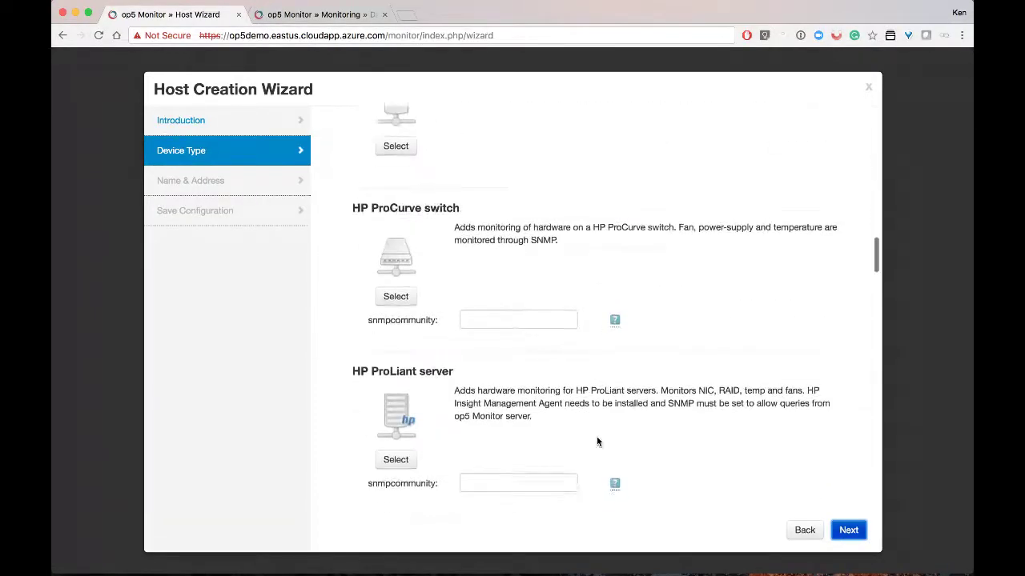
pyautogui.scroll(-9, 596, 438)
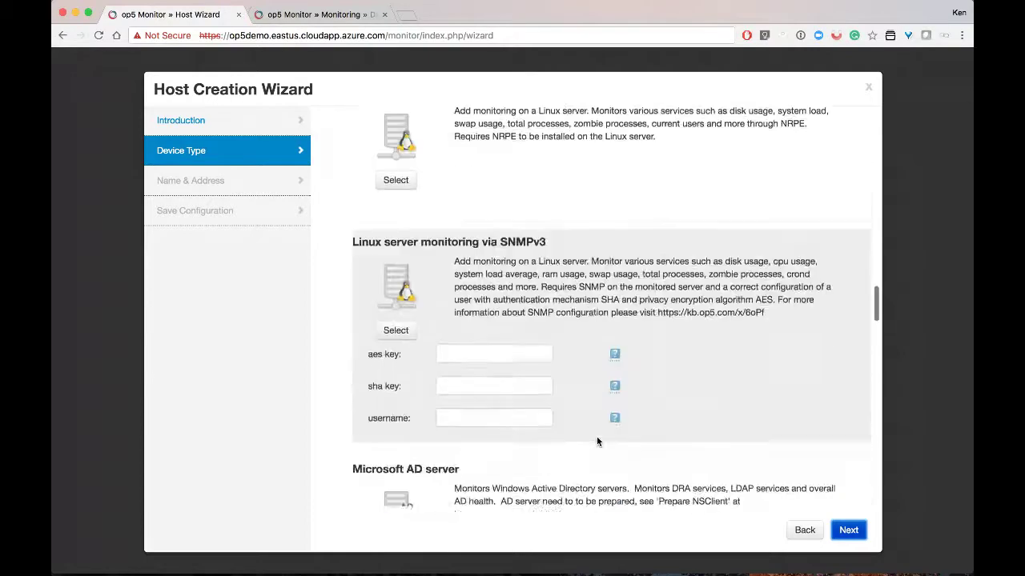
pyautogui.scroll(-6, 596, 441)
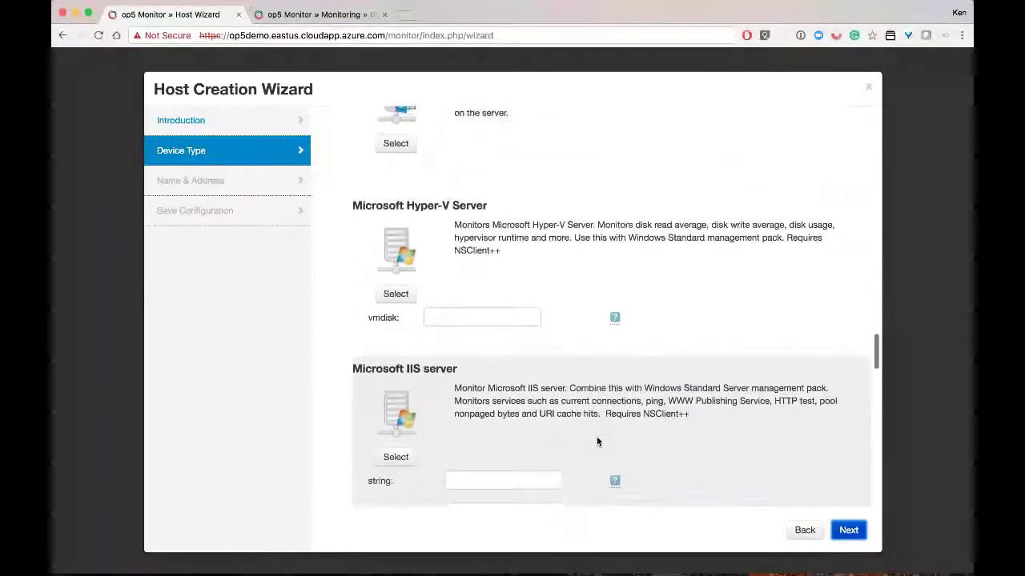
pyautogui.scroll(-7, 596, 439)
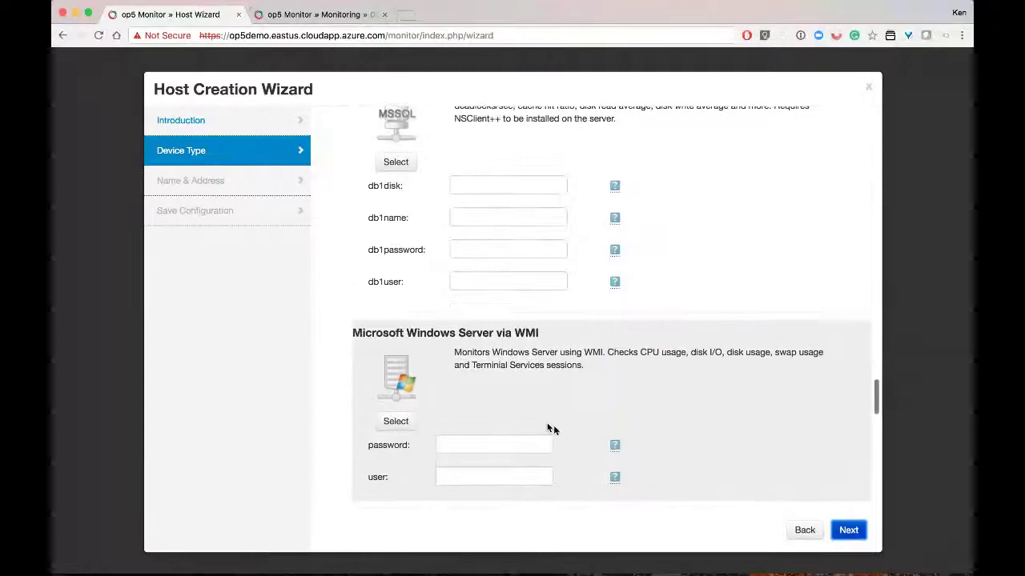
pyautogui.click(396, 421)
# Enter the WMI user name and password, then continue to Name & Address
pyautogui.click(486, 443)
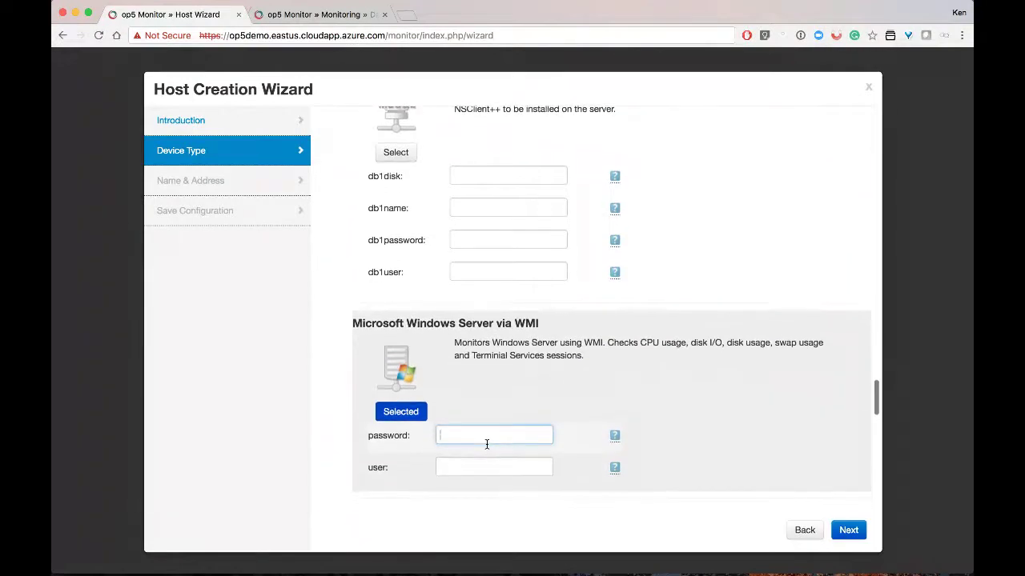
pyautogui.click(474, 460)
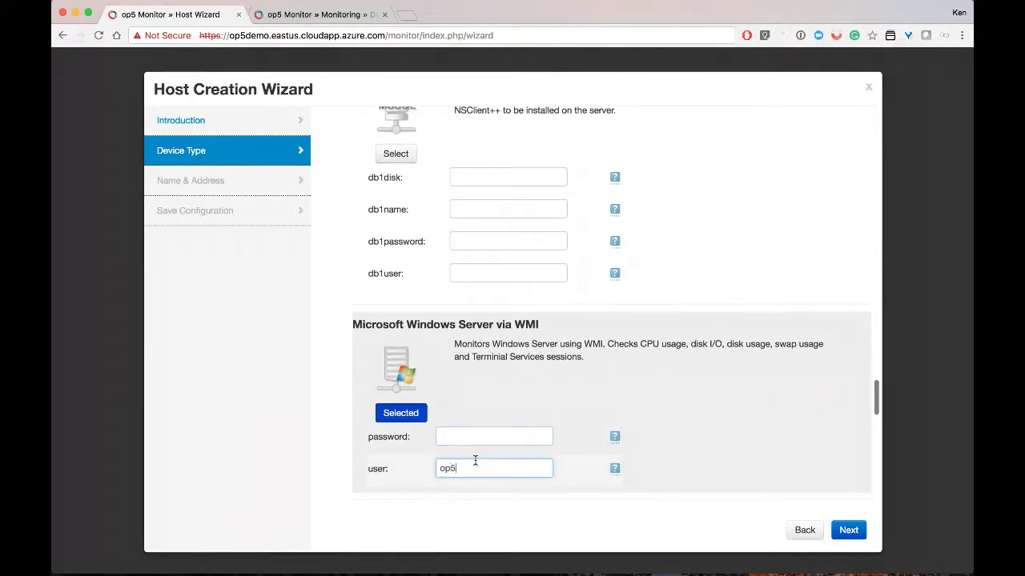
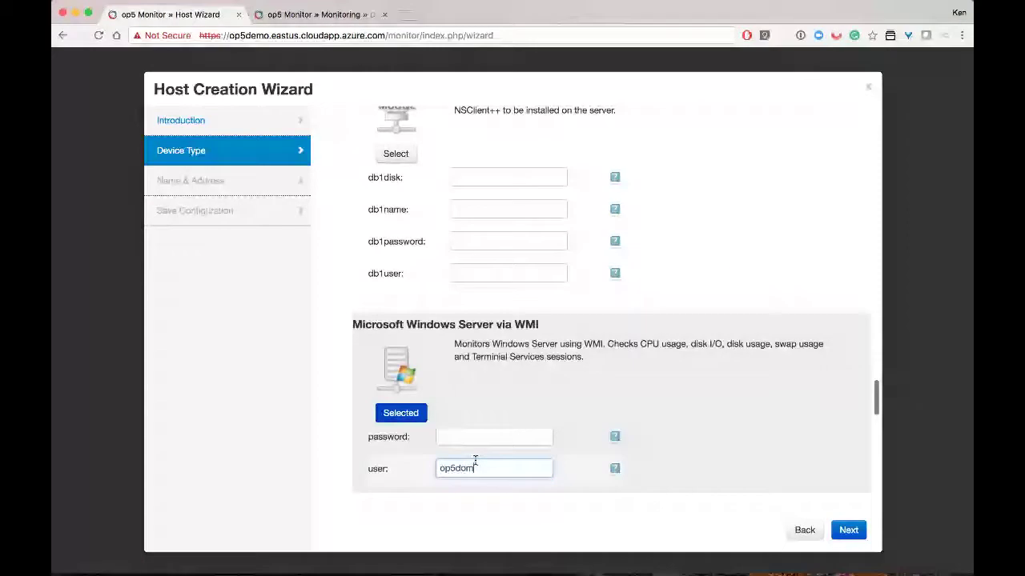
pyautogui.press('BackSpace')
pyautogui.press('BackSpace')
pyautogui.hotkey('shift', 'Tab')
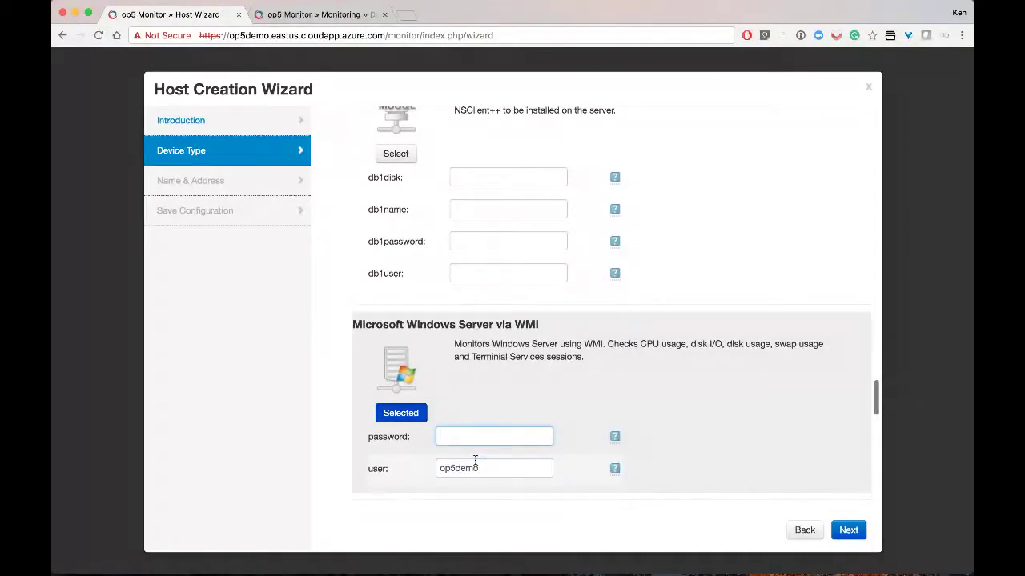
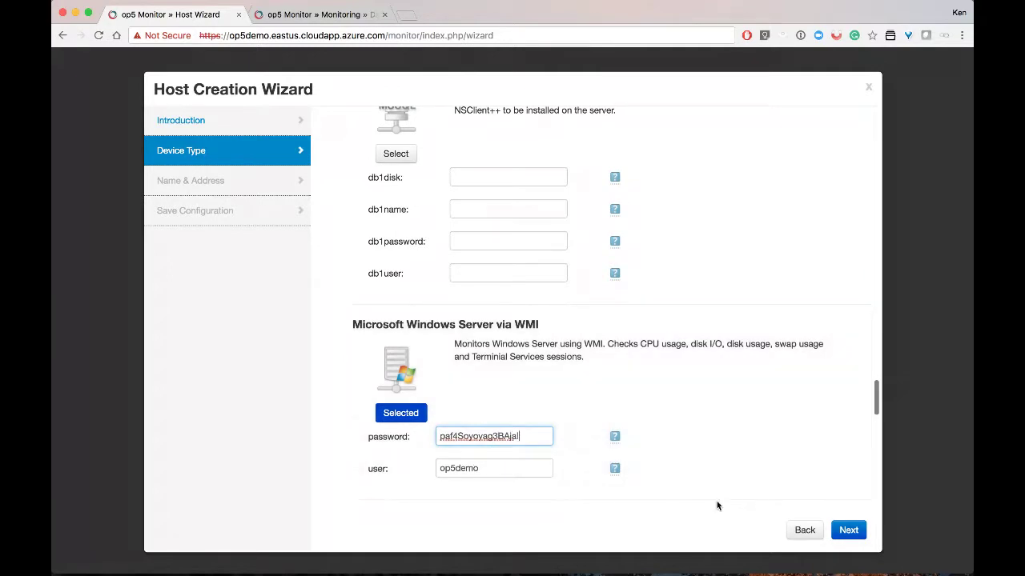
pyautogui.click(833, 532)
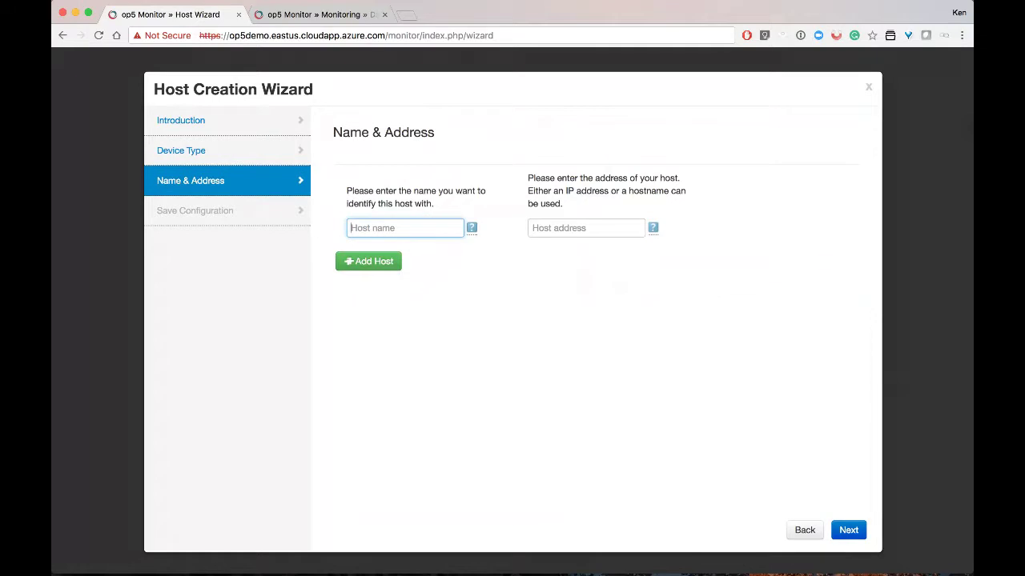
# Name the new host 'Windows WMI' with address 10.0.0.40
pyautogui.press('super+Tab')
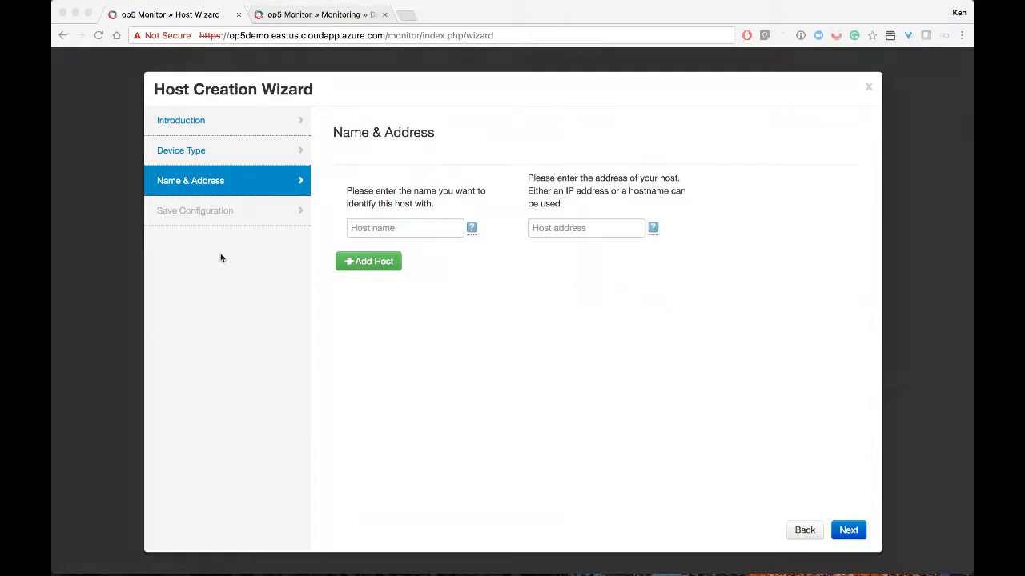
pyautogui.click(382, 232)
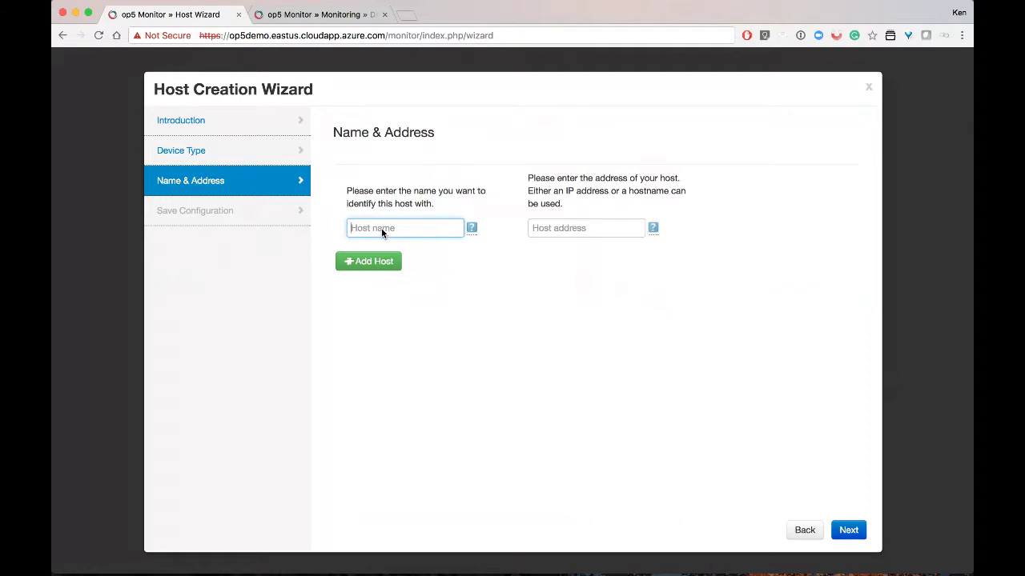
pyautogui.write('Windows WMI')
pyautogui.press('Tab')
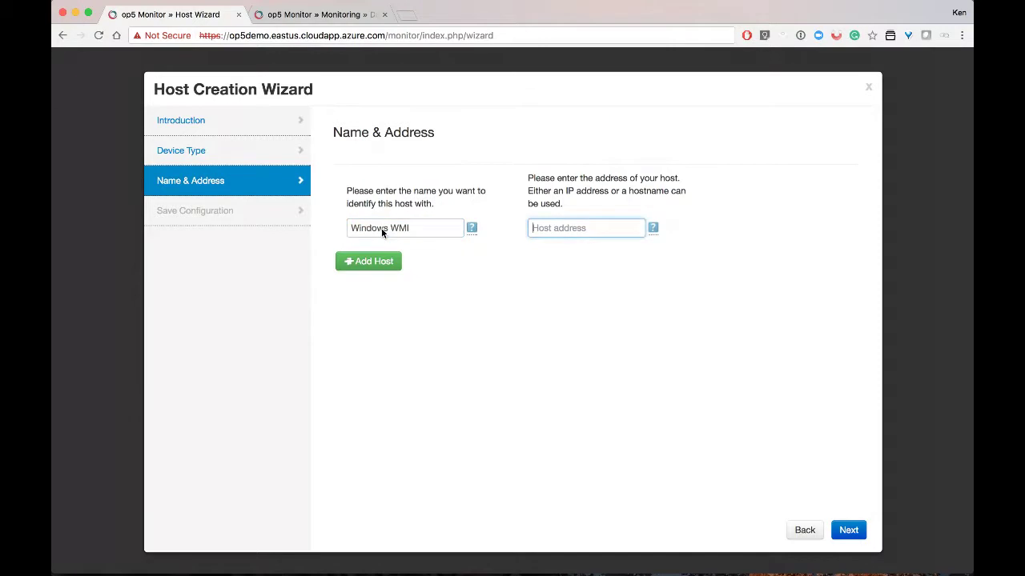
pyautogui.write('10.0.0.40')
# Add five extra host rows, remove them all again, and continue to Save Configuration
pyautogui.click(375, 261)
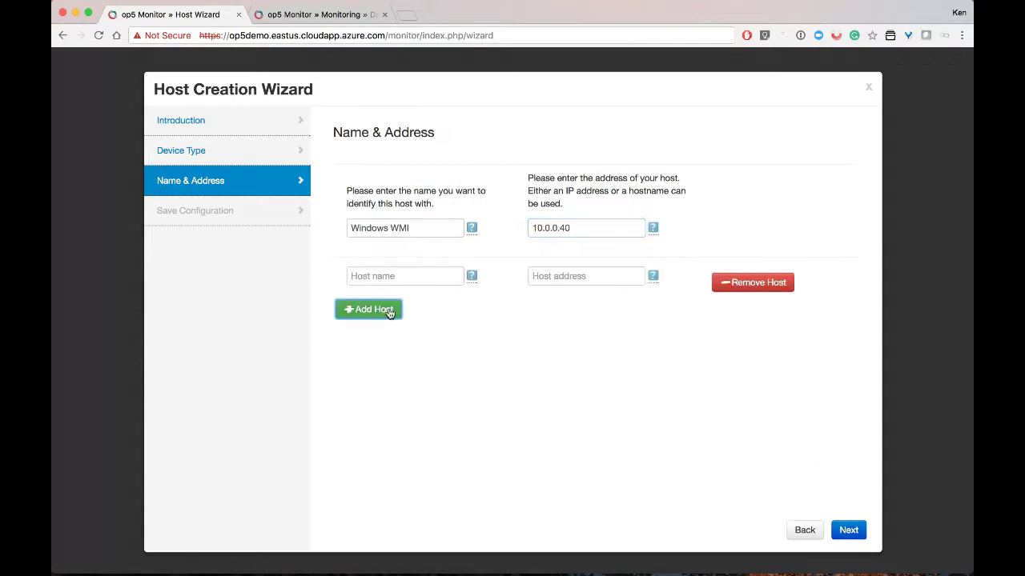
pyautogui.click(390, 308)
pyautogui.click(385, 362)
pyautogui.click(380, 406)
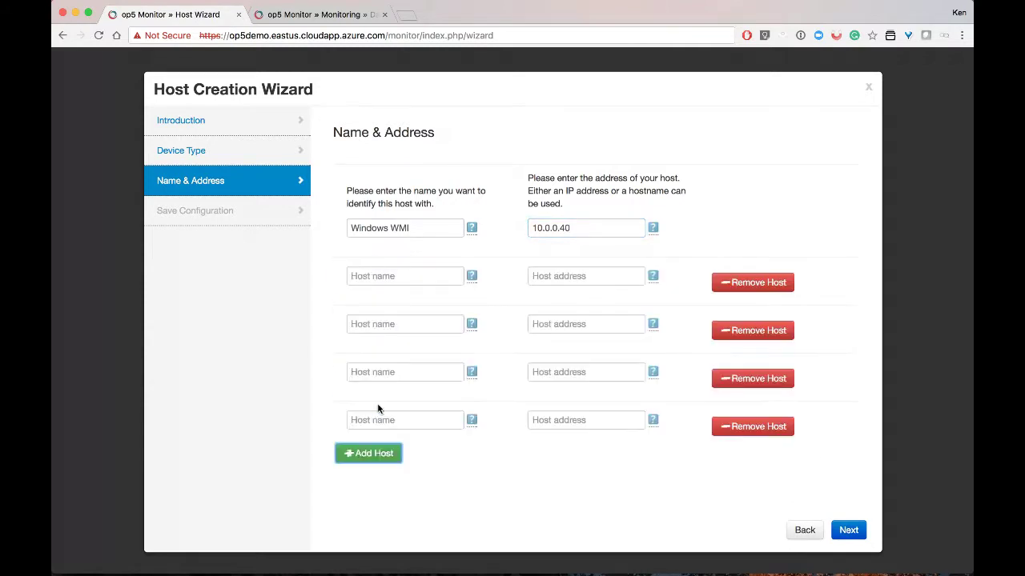
pyautogui.click(380, 454)
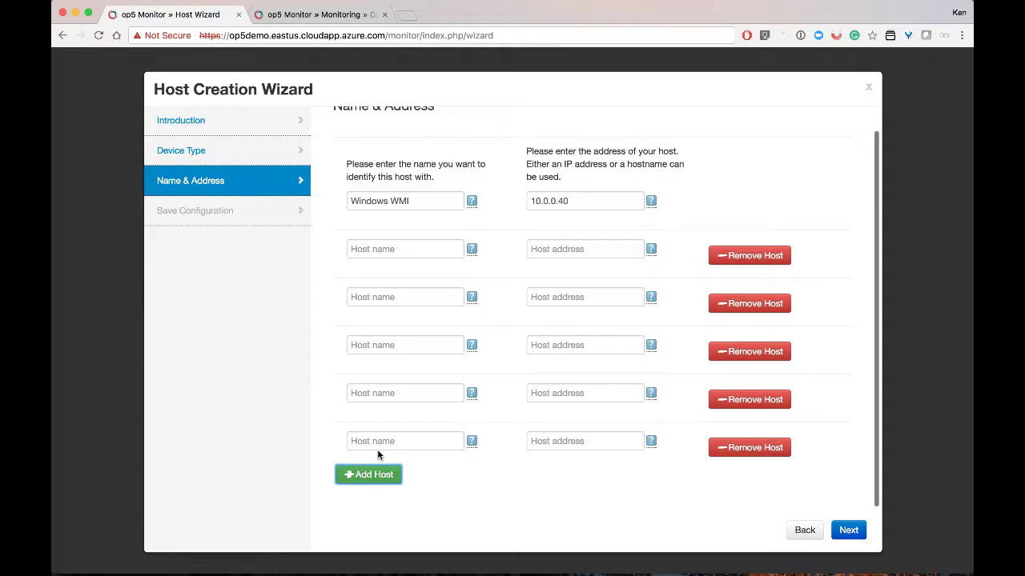
pyautogui.click(770, 255)
pyautogui.click(782, 287)
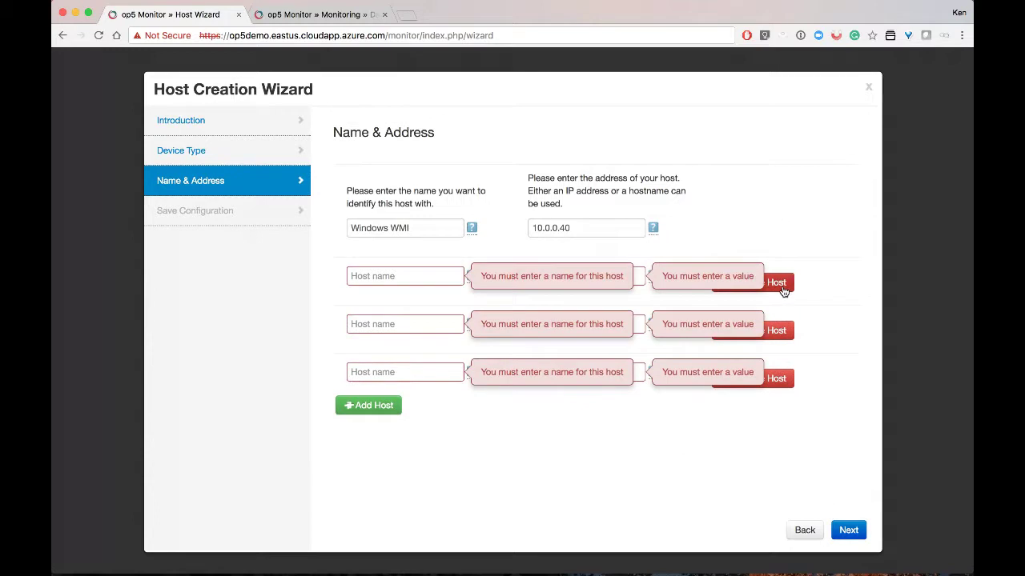
pyautogui.click(783, 289)
pyautogui.click(783, 289)
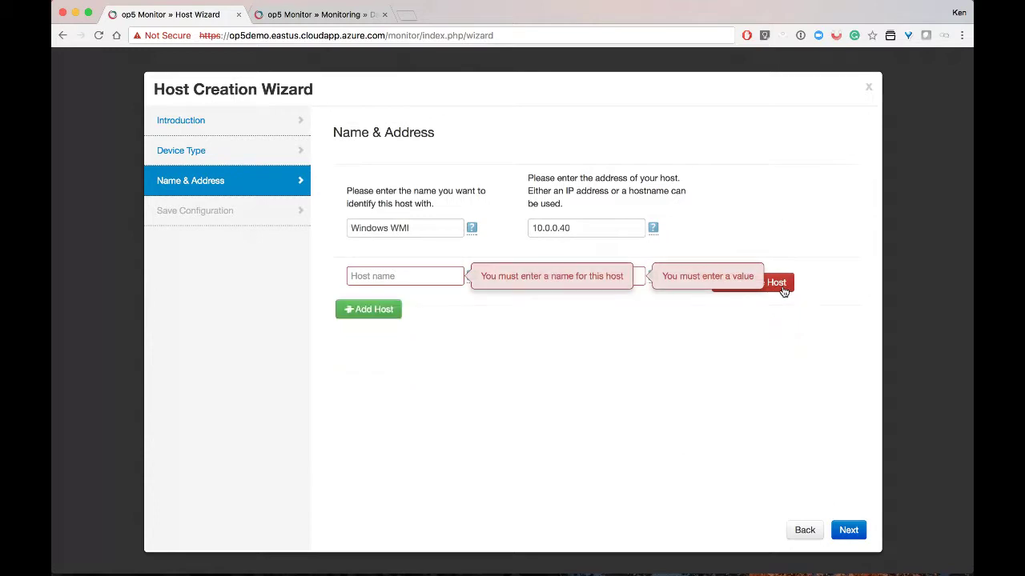
pyautogui.click(782, 289)
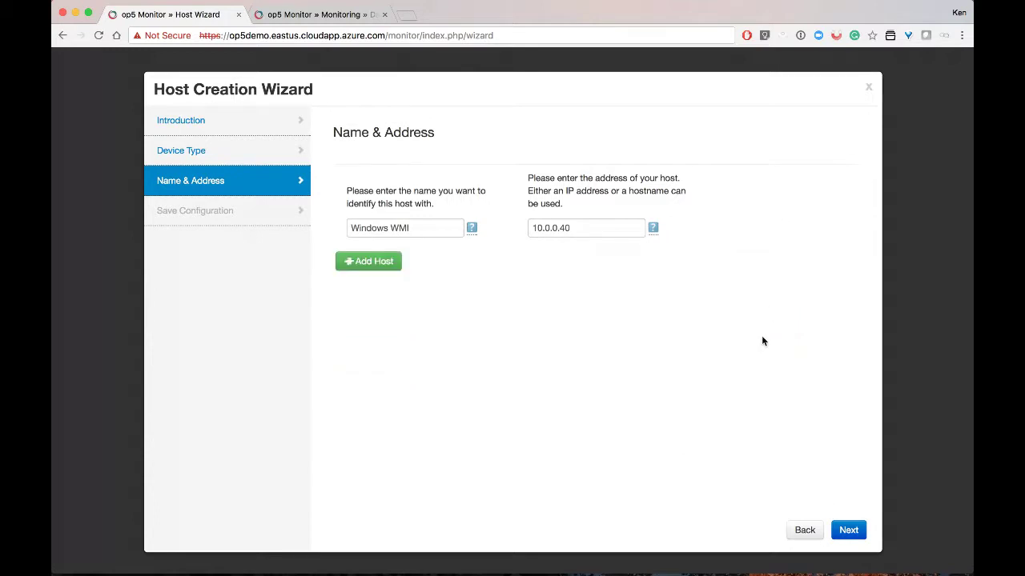
pyautogui.click(854, 531)
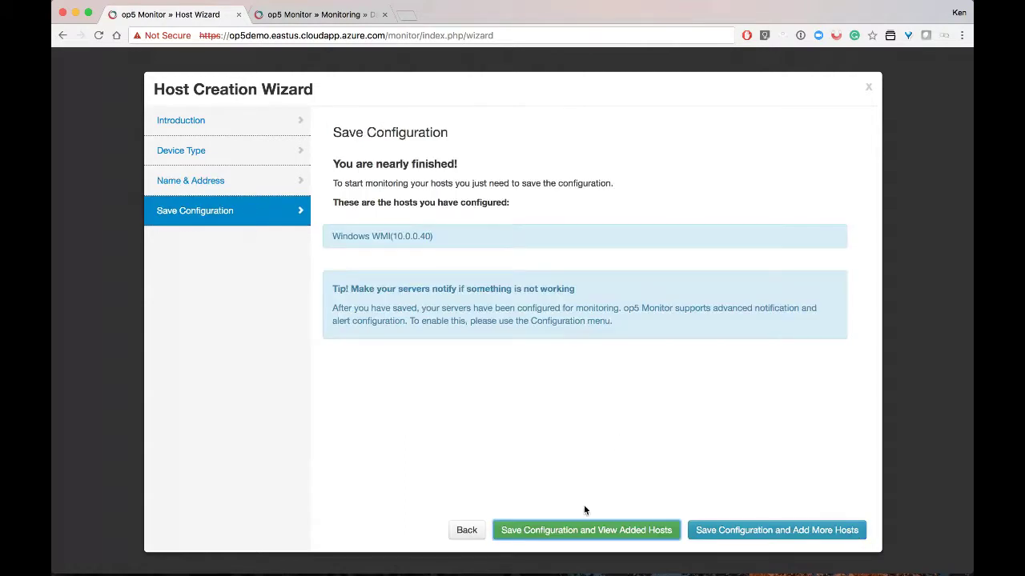
# Save the Windows WMI host and run Check now on its six services, which return UNKNOWN
pyautogui.click(587, 528)
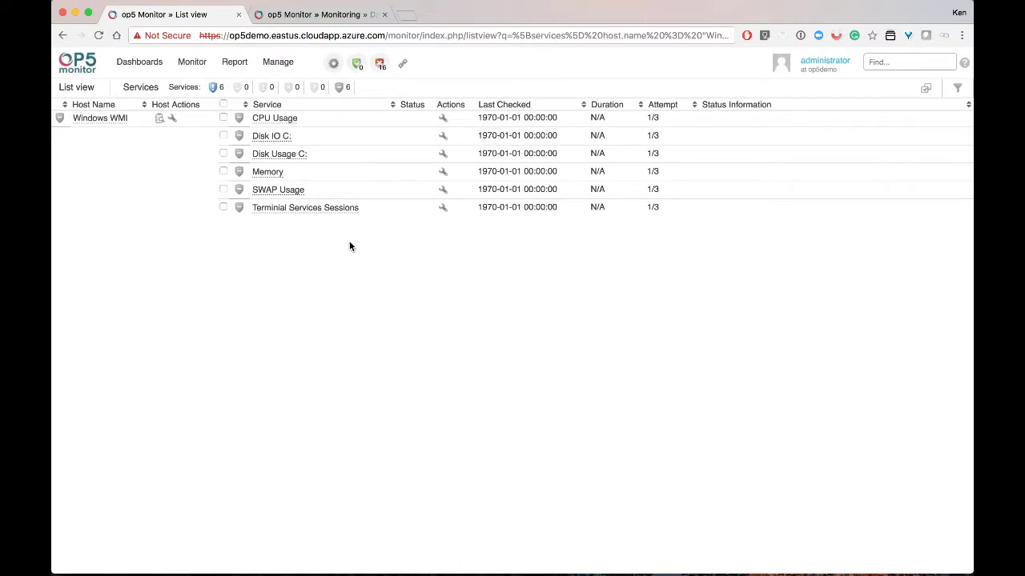
pyautogui.click(223, 105)
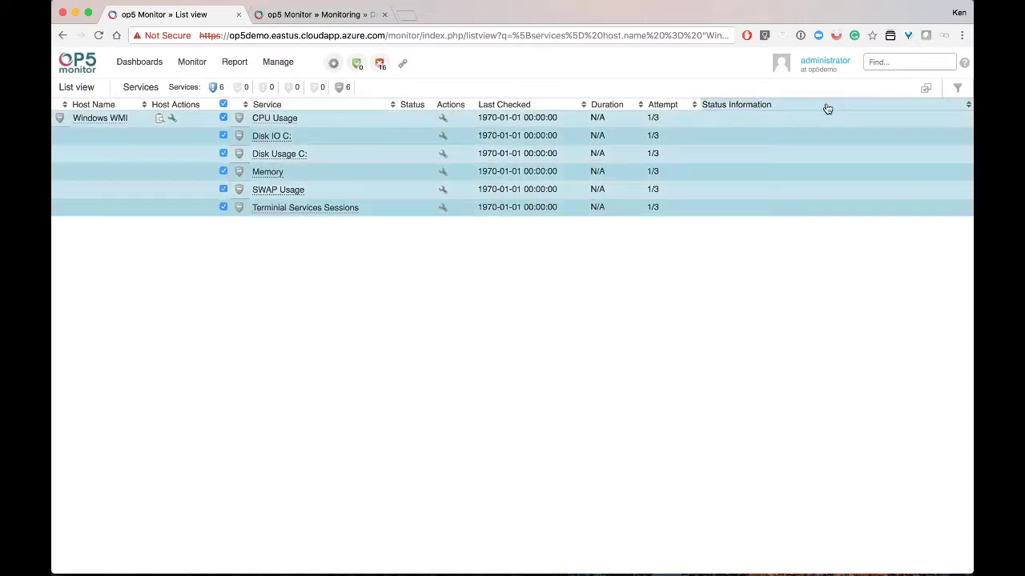
pyautogui.click(935, 88)
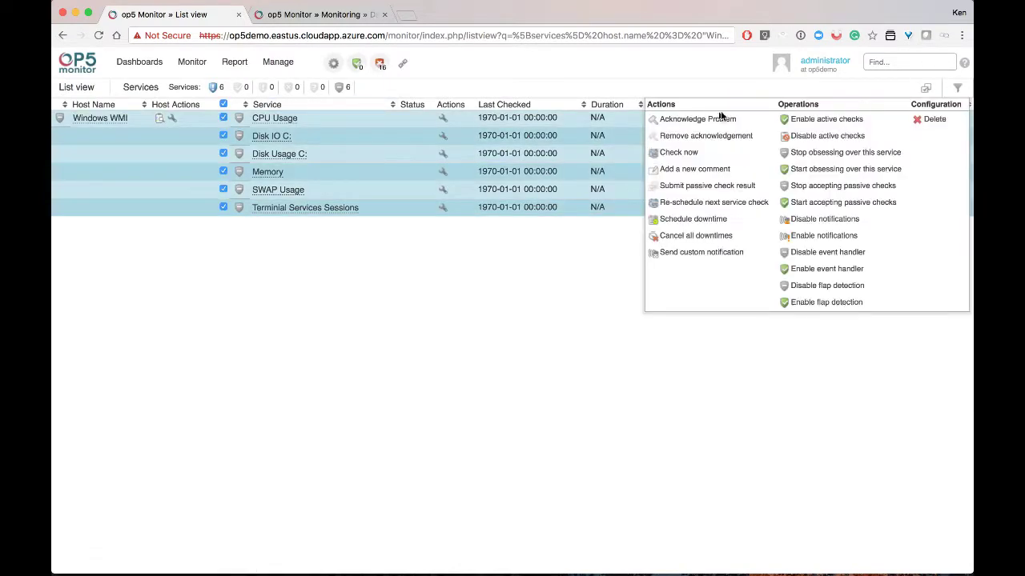
pyautogui.click(689, 154)
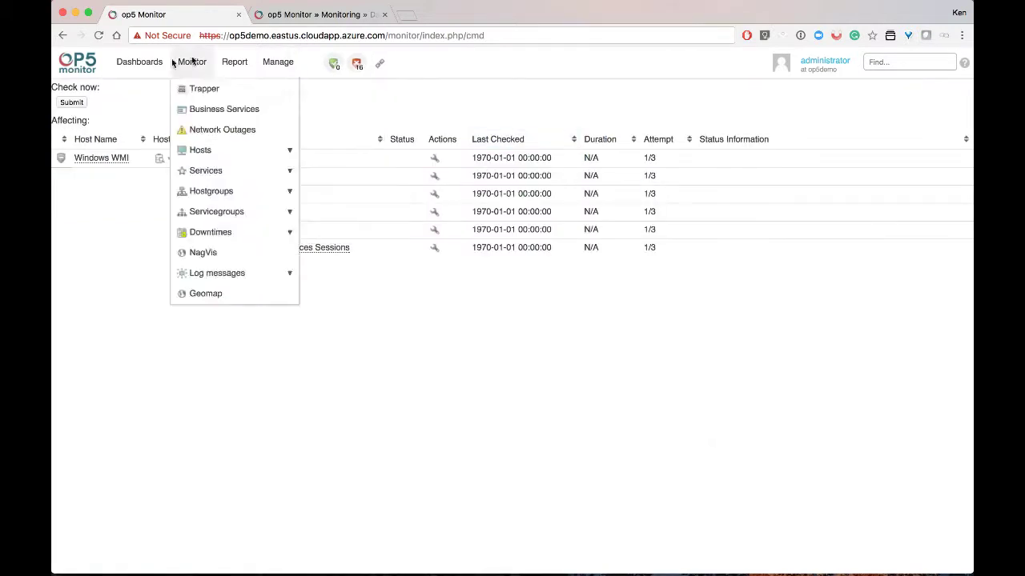
pyautogui.click(69, 104)
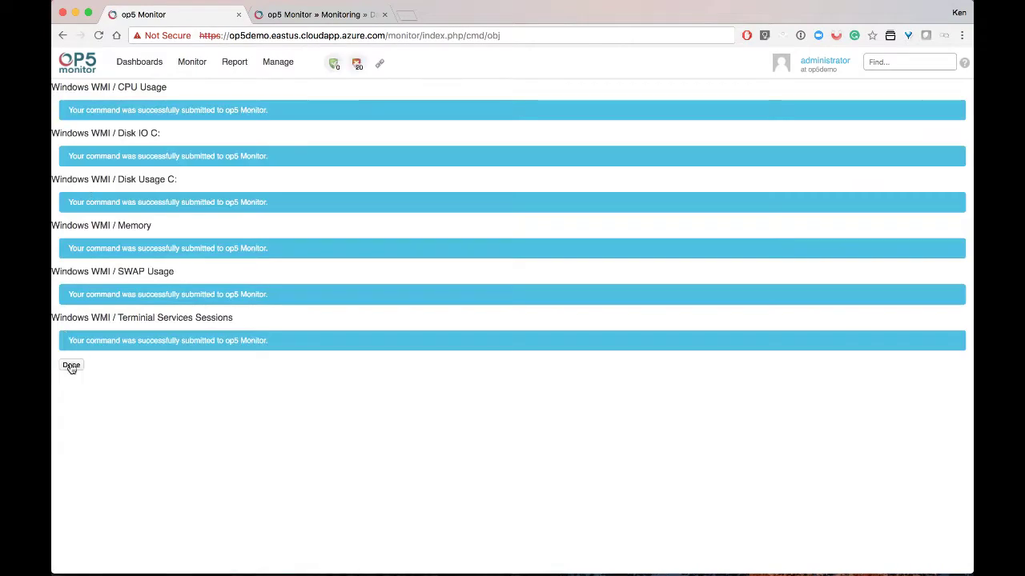
pyautogui.click(71, 365)
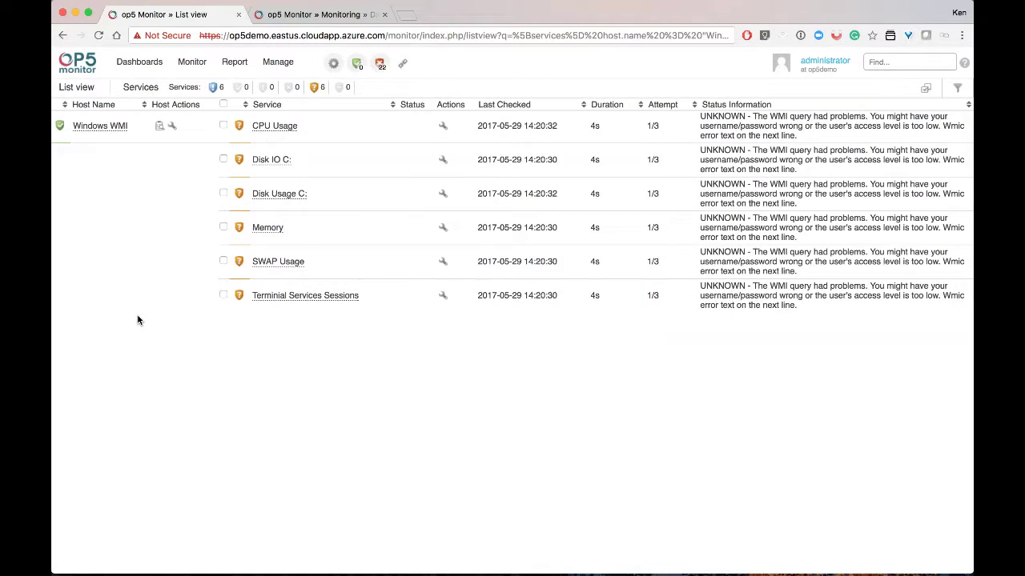
pyautogui.click(171, 127)
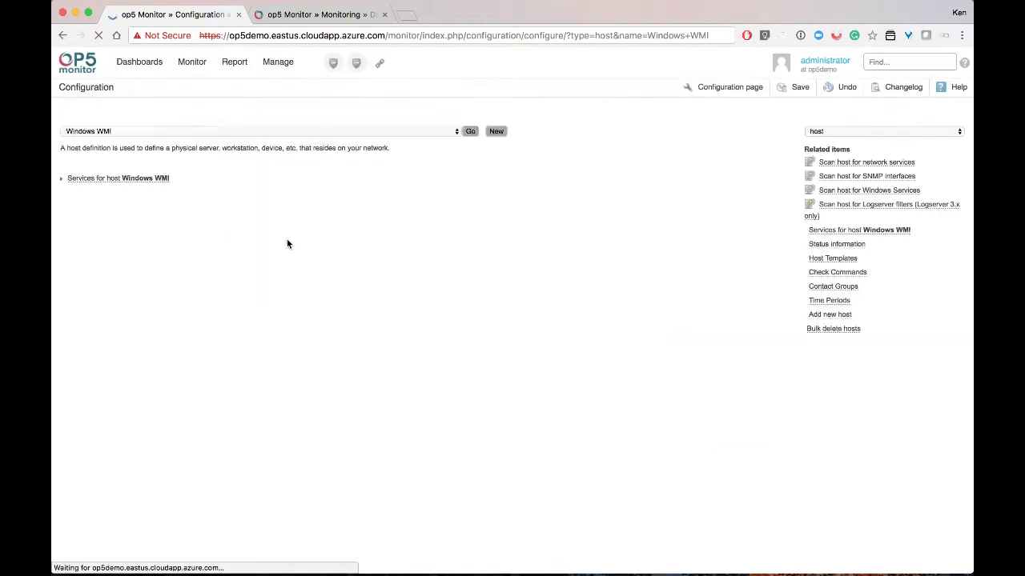
# Replace the Windows WMI host's _PASSWORD custom variable value and submit the form
pyautogui.scroll(-1, 303, 322)
pyautogui.scroll(-2, 303, 322)
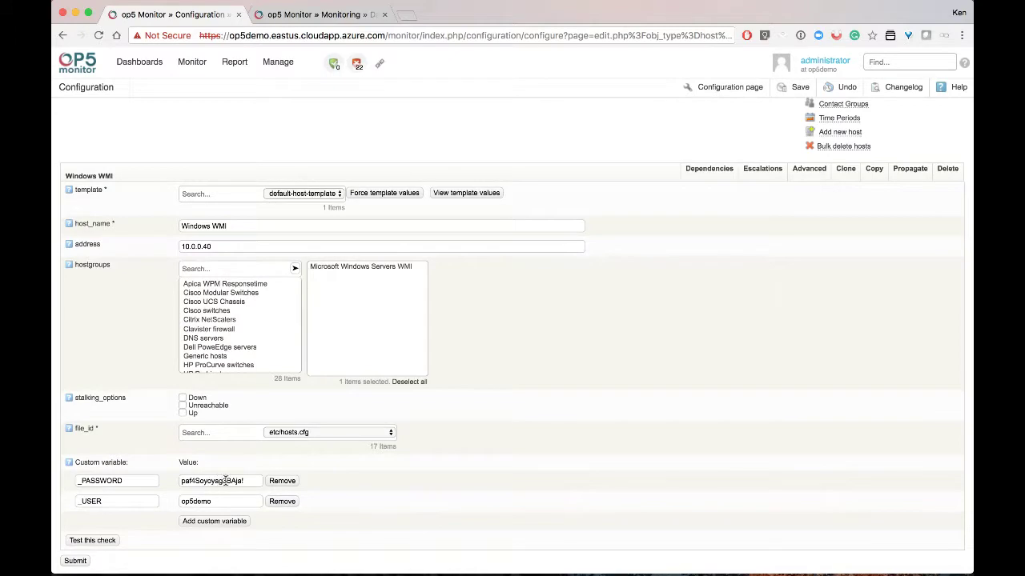
pyautogui.tripleClick(237, 480)
pyautogui.click(83, 560)
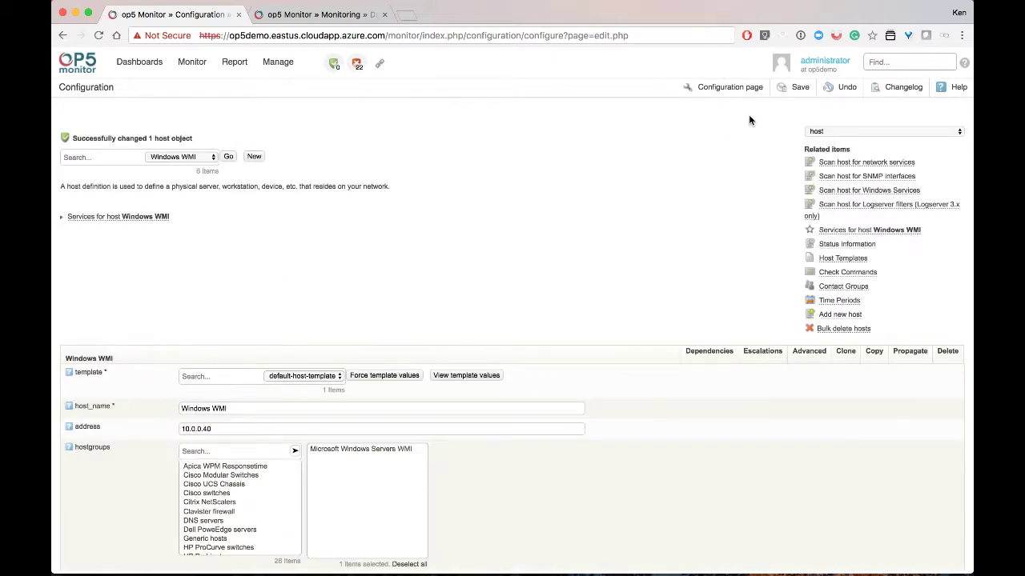
# Save and apply the configuration so the changed host loads
pyautogui.click(794, 88)
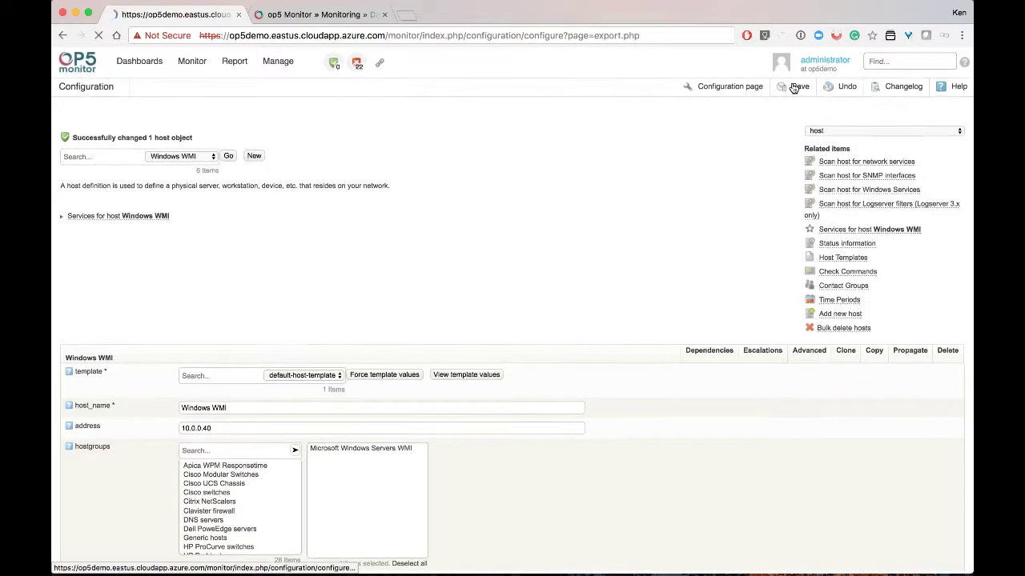
pyautogui.click(73, 222)
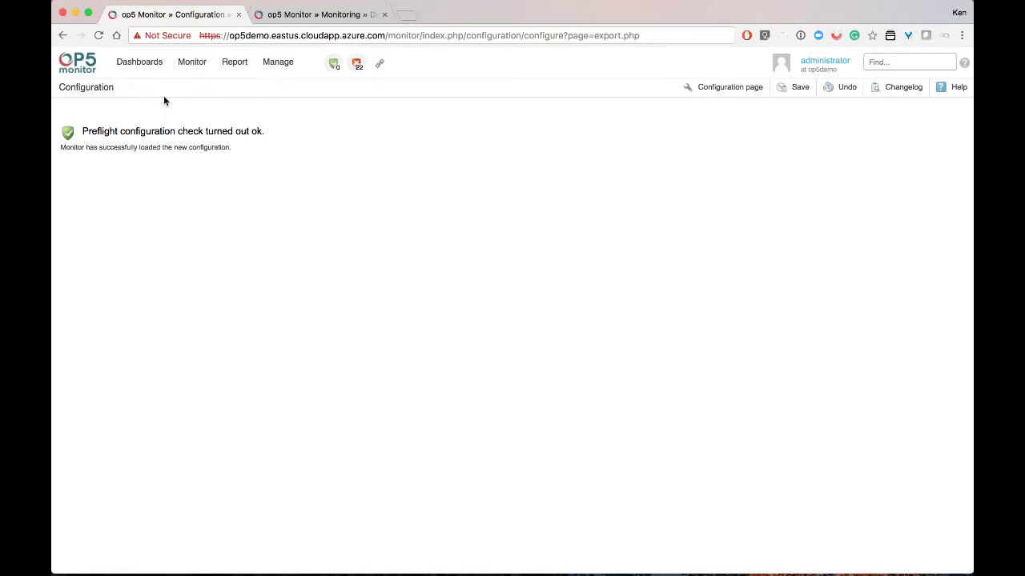
pyautogui.click(191, 64)
# Run Check now on all six Windows WMI services, yielding four OK and two warnings
pyautogui.moveTo(227, 154)
pyautogui.click(326, 155)
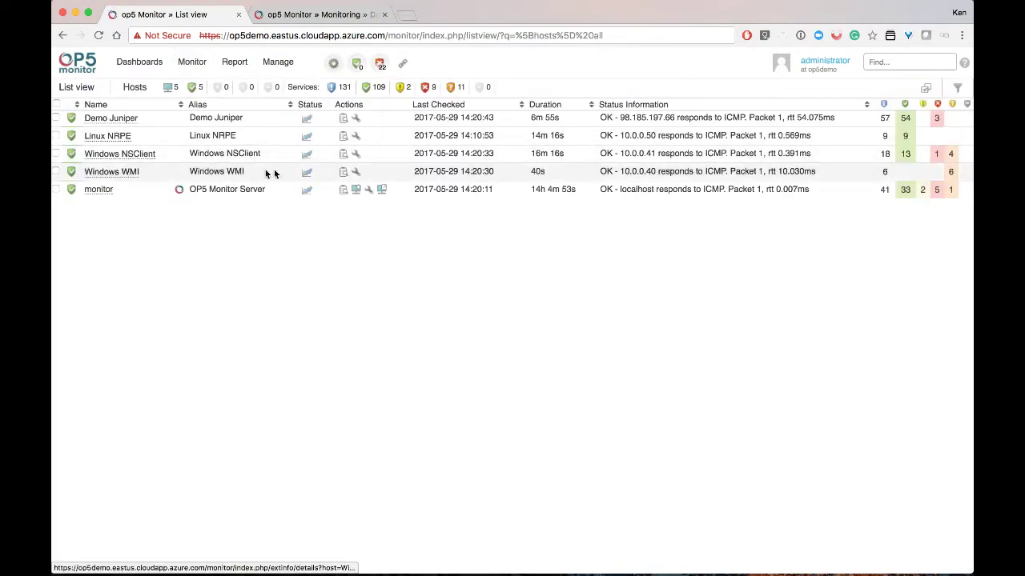
pyautogui.click(341, 172)
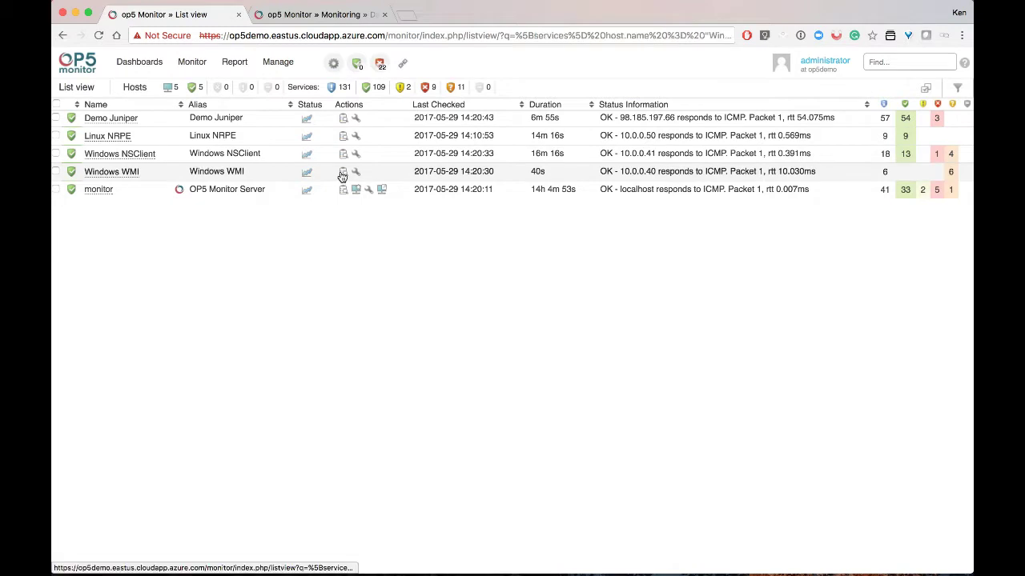
pyautogui.click(223, 105)
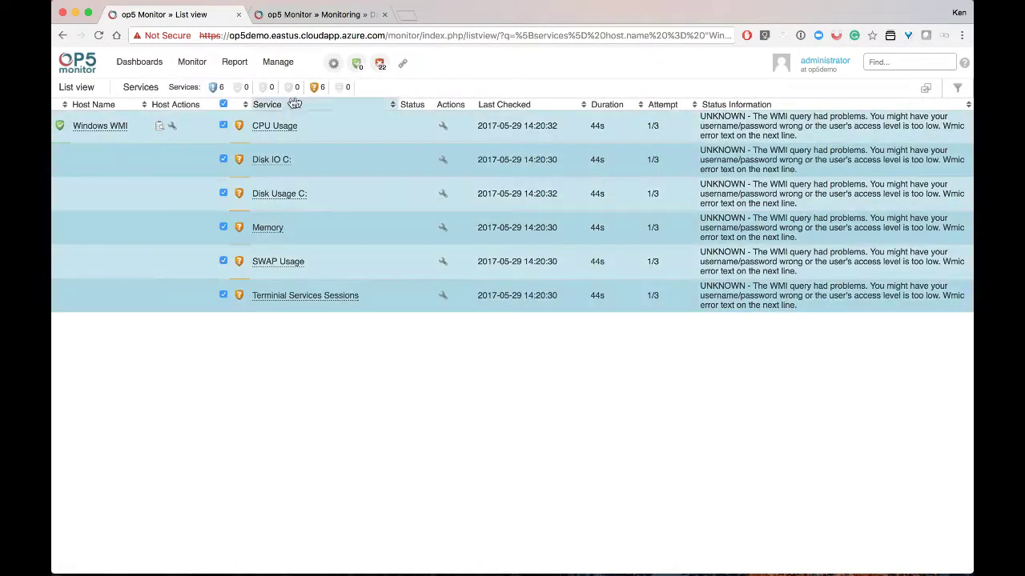
pyautogui.click(928, 90)
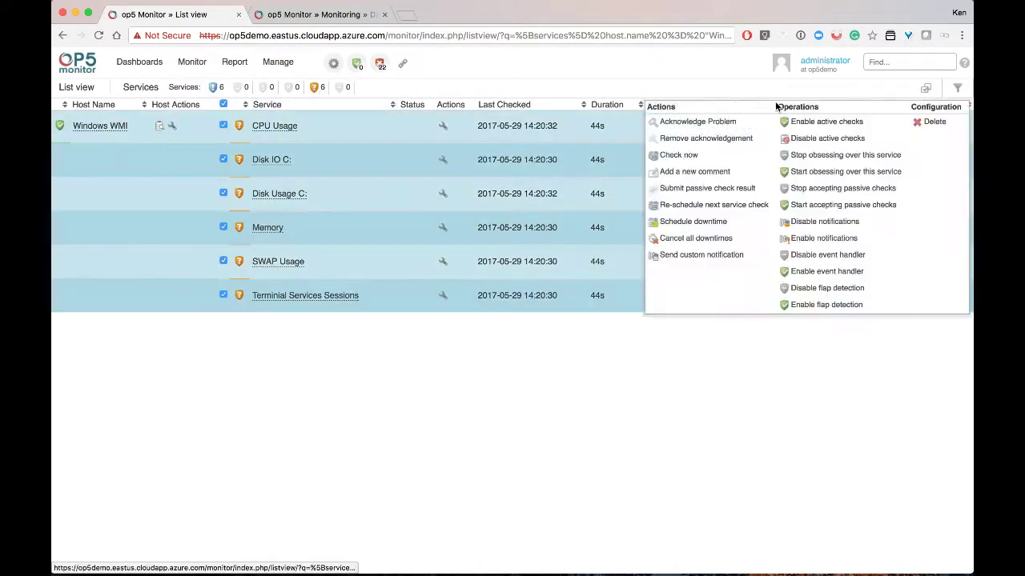
pyautogui.click(682, 155)
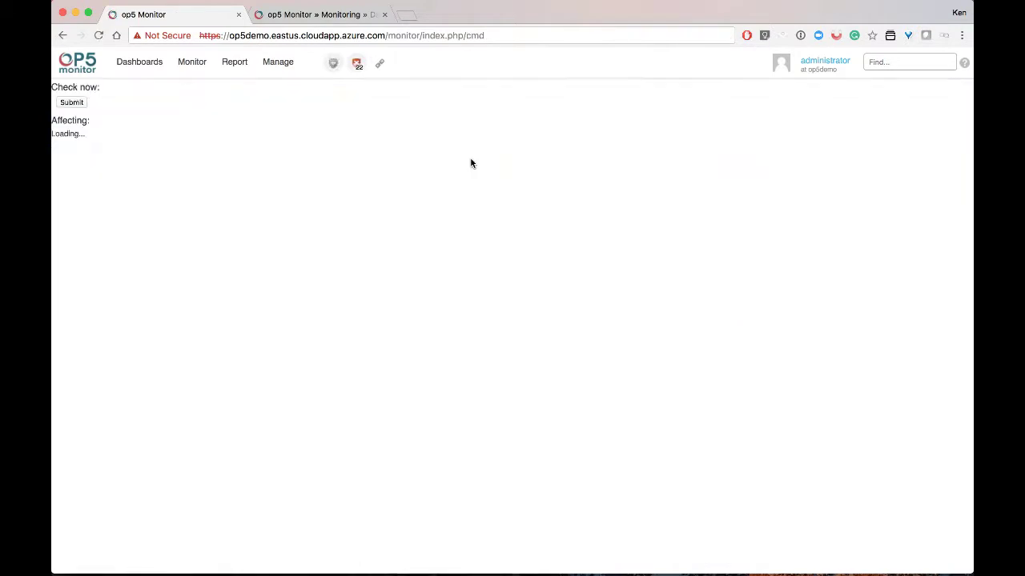
pyautogui.click(70, 103)
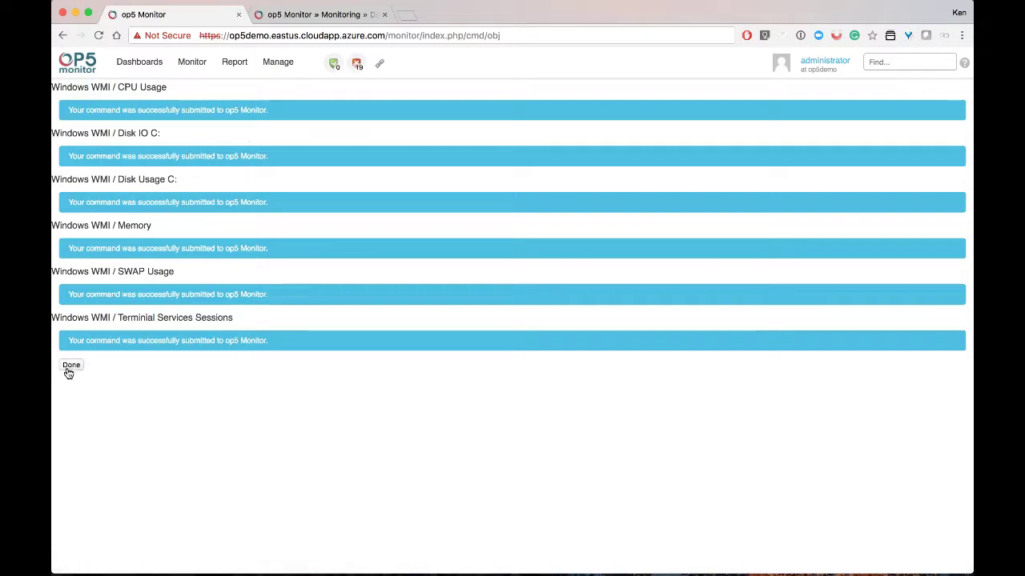
pyautogui.click(70, 366)
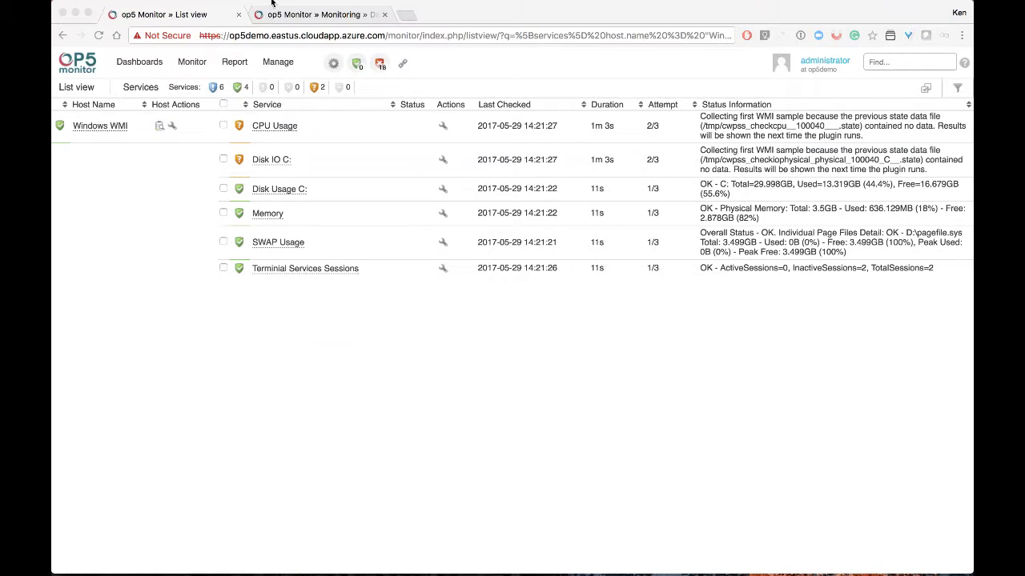
pyautogui.click(278, 61)
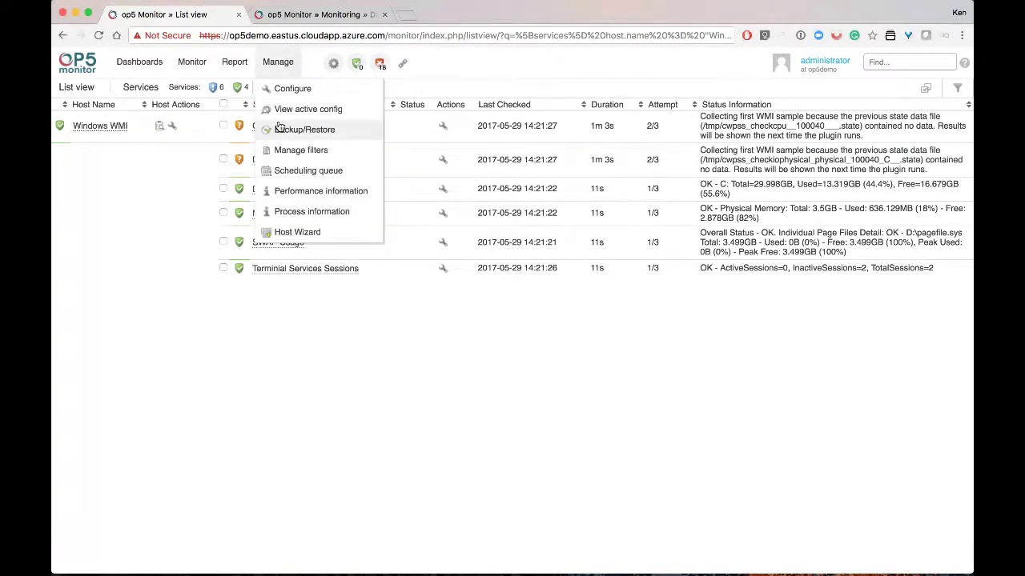
# Start the host creation wizard and move on to the device type list
pyautogui.click(298, 232)
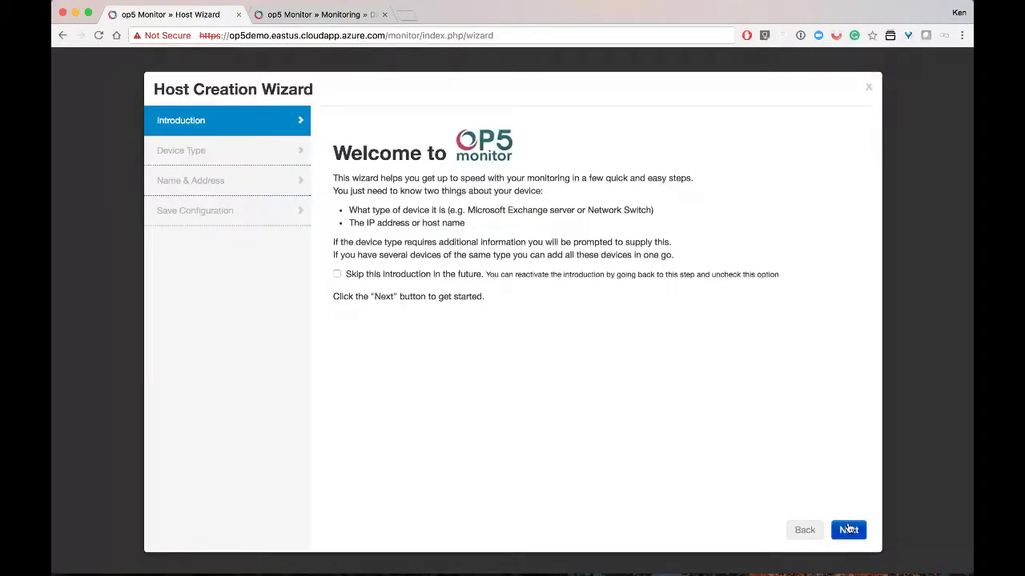
pyautogui.click(849, 530)
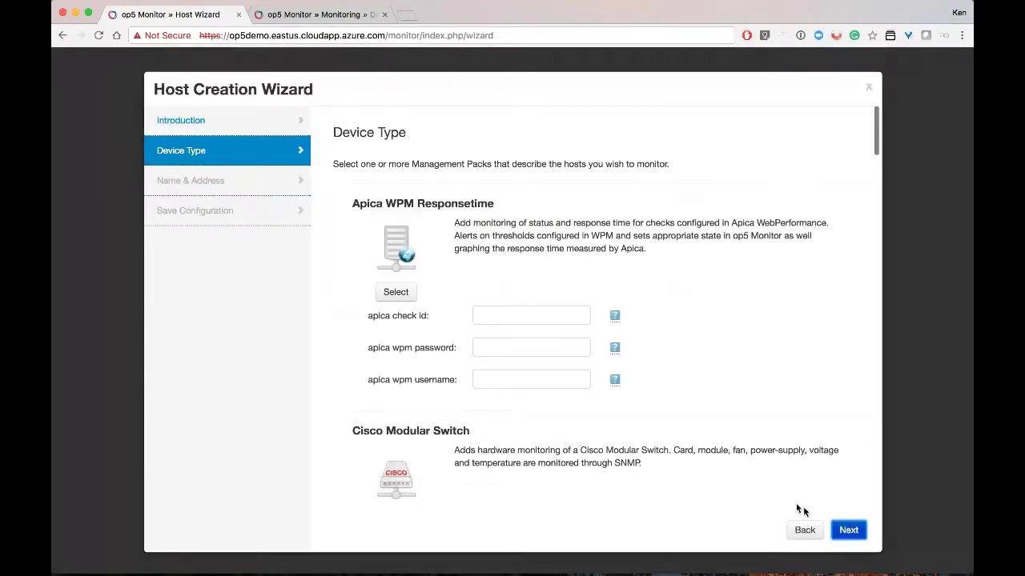
pyautogui.scroll(-10, 632, 397)
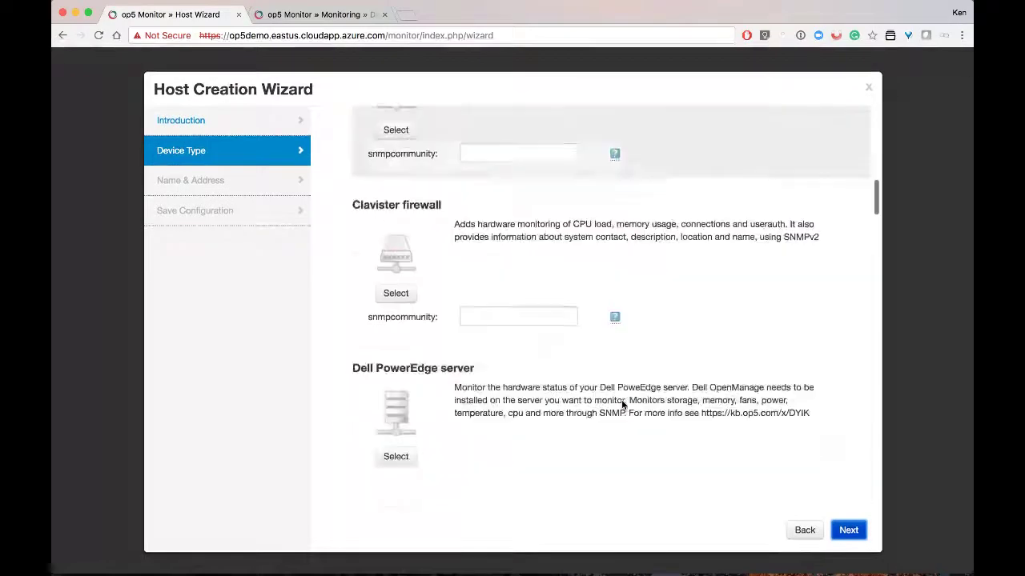
pyautogui.scroll(-4, 620, 403)
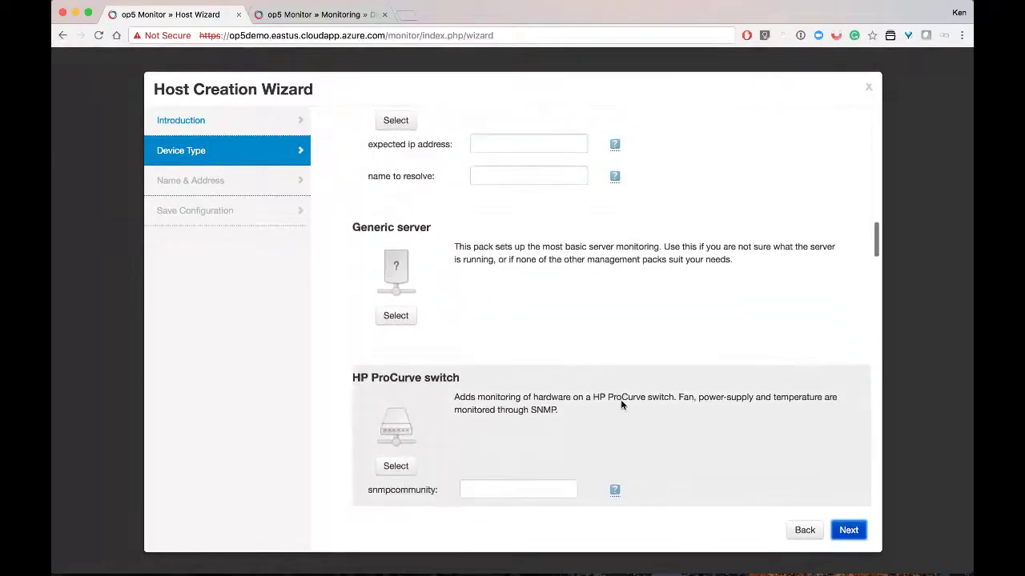
pyautogui.scroll(-5, 621, 404)
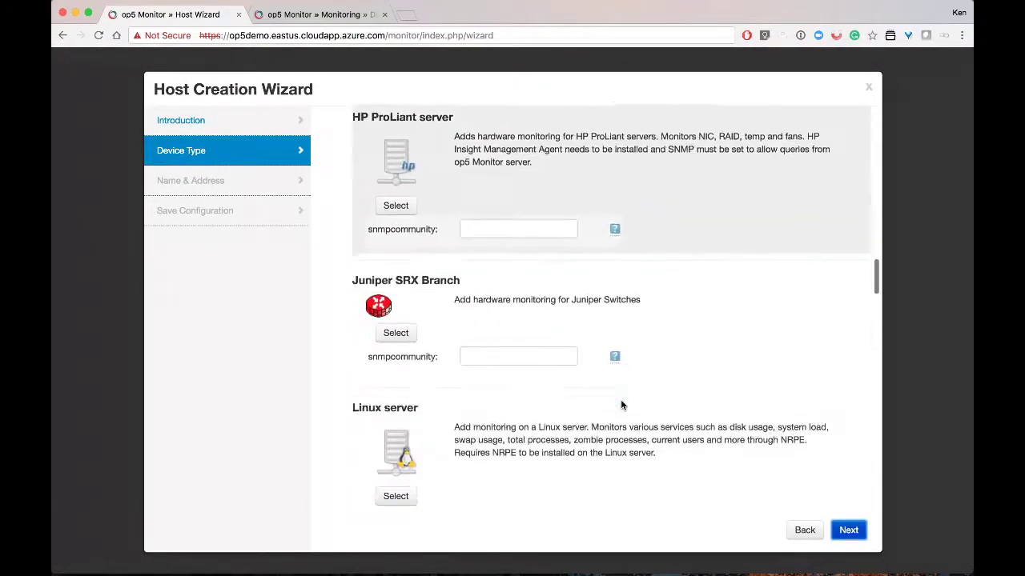
pyautogui.scroll(-7, 620, 404)
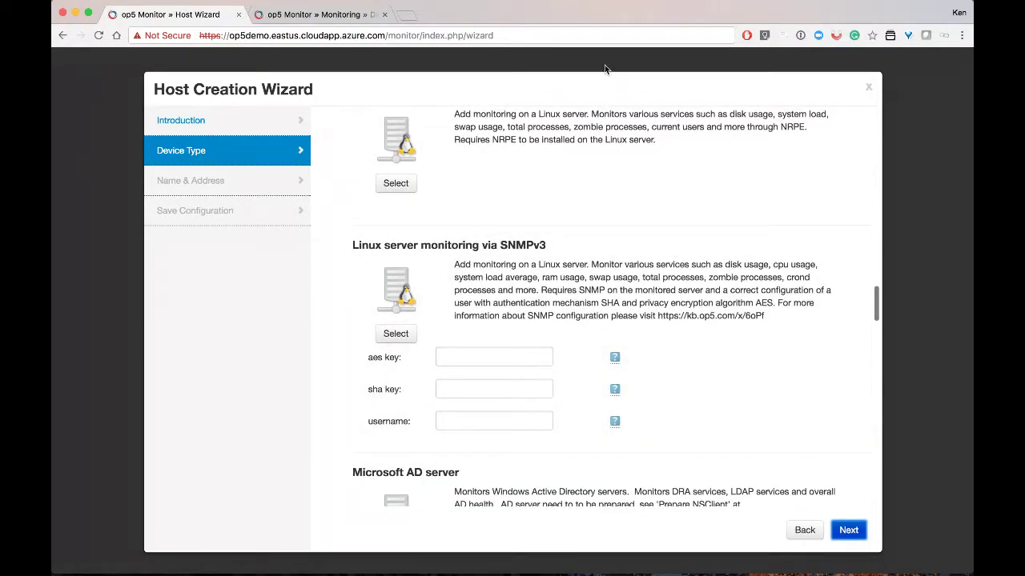
# Enter the SNMPv3 AES key, SHA key and username for the Linux pack
pyautogui.click(440, 357)
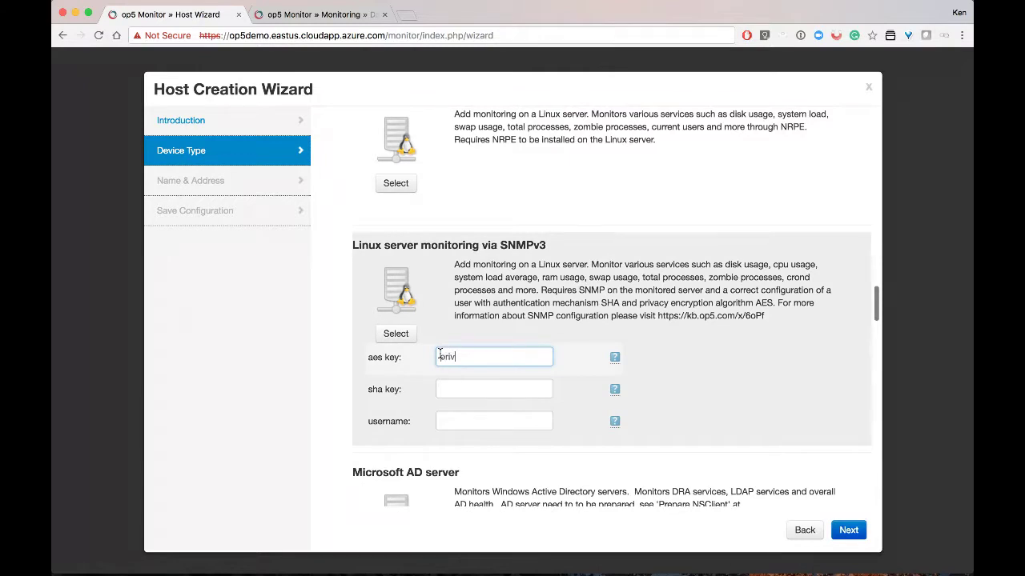
pyautogui.press('Tab')
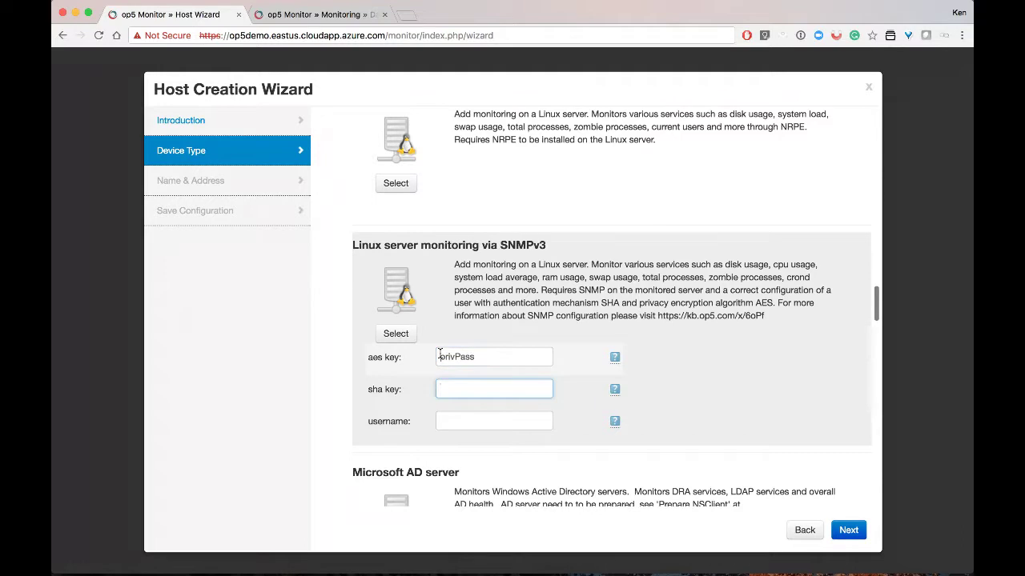
pyautogui.press('Tab')
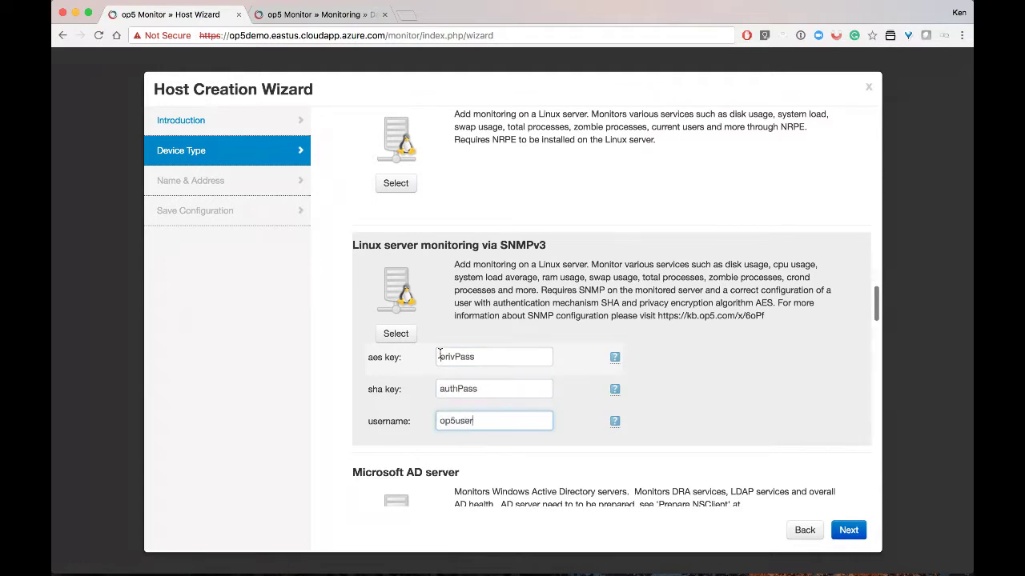
# Select Linux server monitoring via SNMPv3 and continue to Name & Address
pyautogui.click(846, 530)
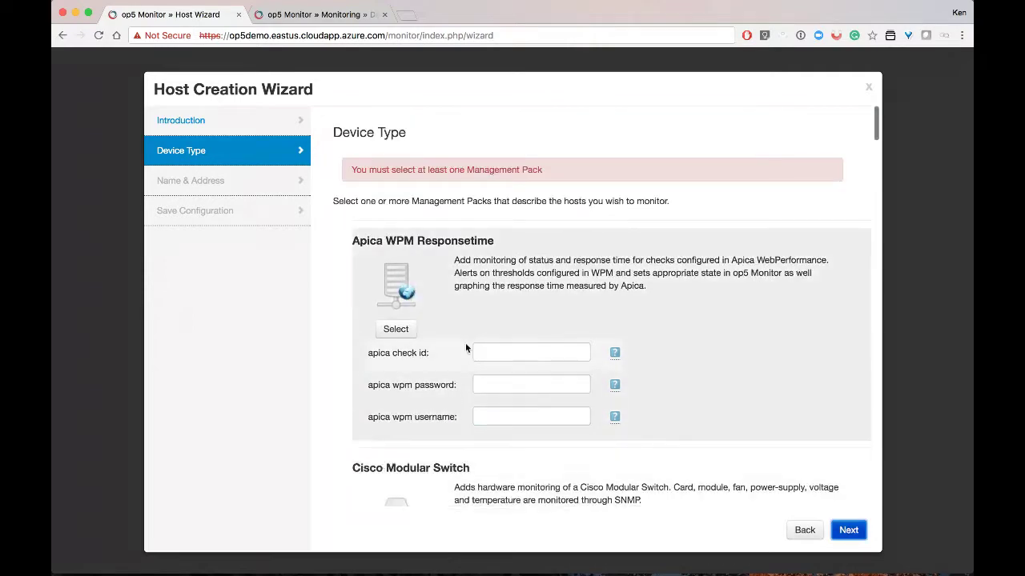
pyautogui.scroll(-6, 471, 377)
pyautogui.scroll(-10, 471, 377)
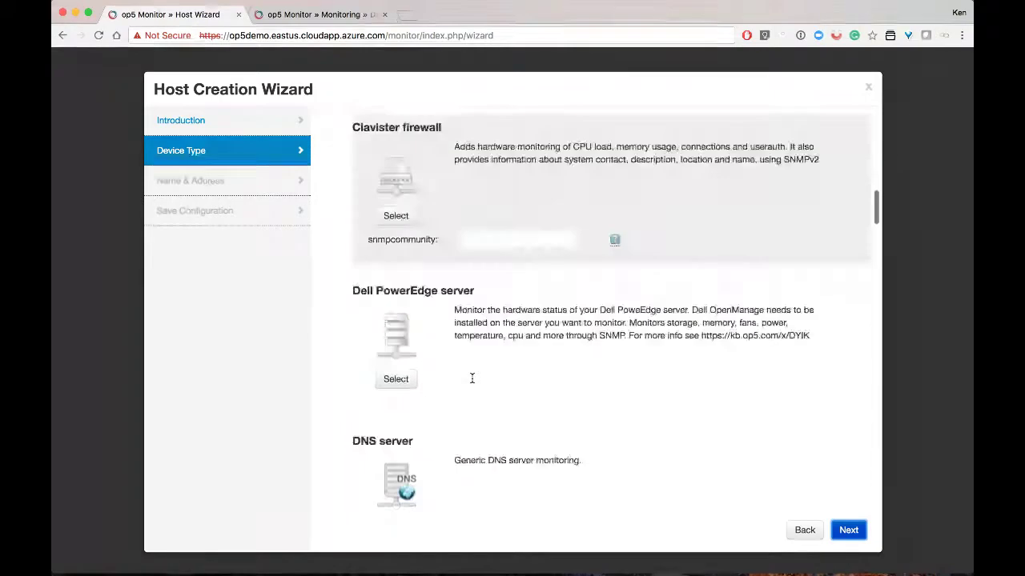
pyautogui.scroll(-8, 470, 389)
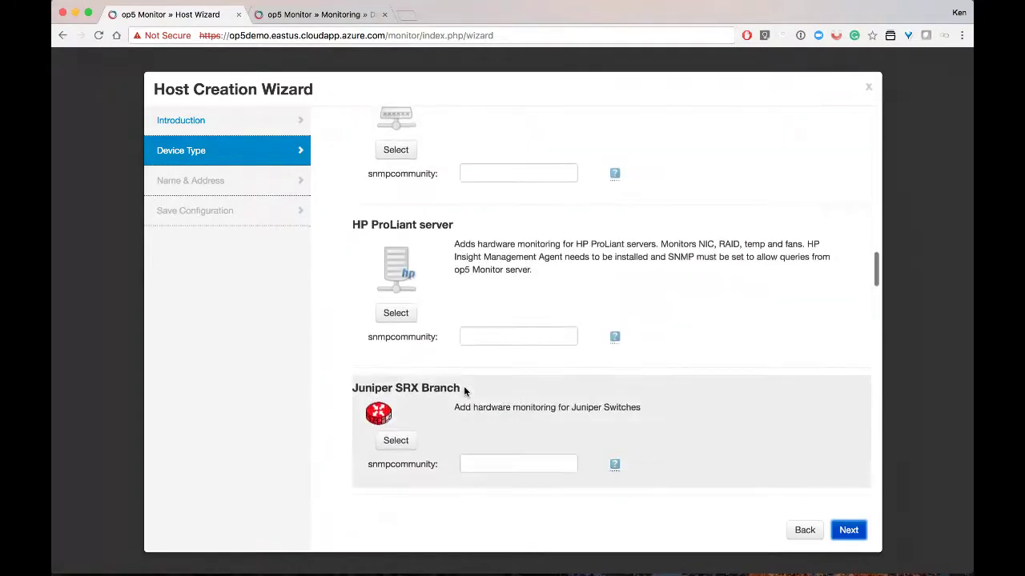
pyautogui.click(397, 369)
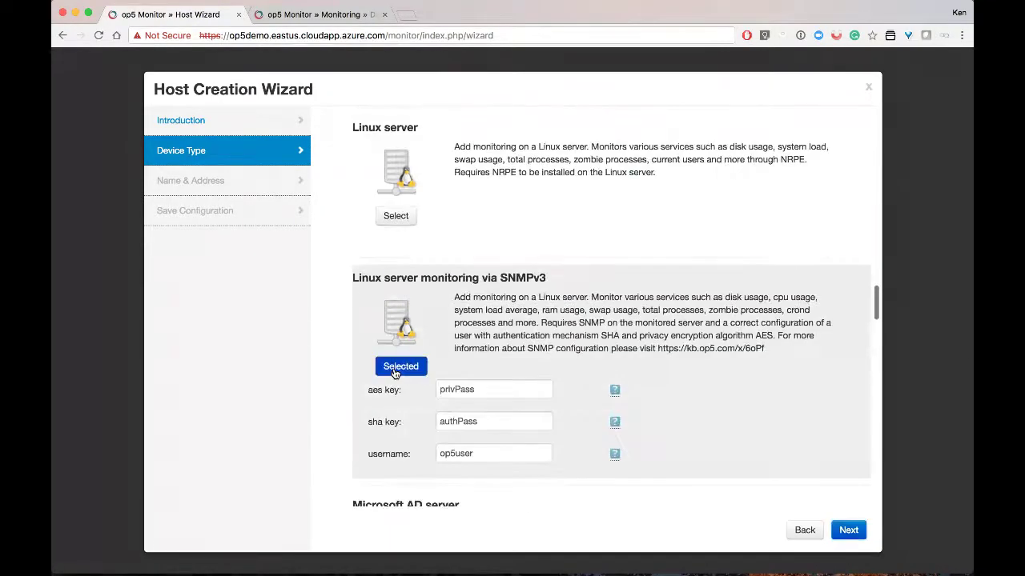
pyautogui.click(848, 531)
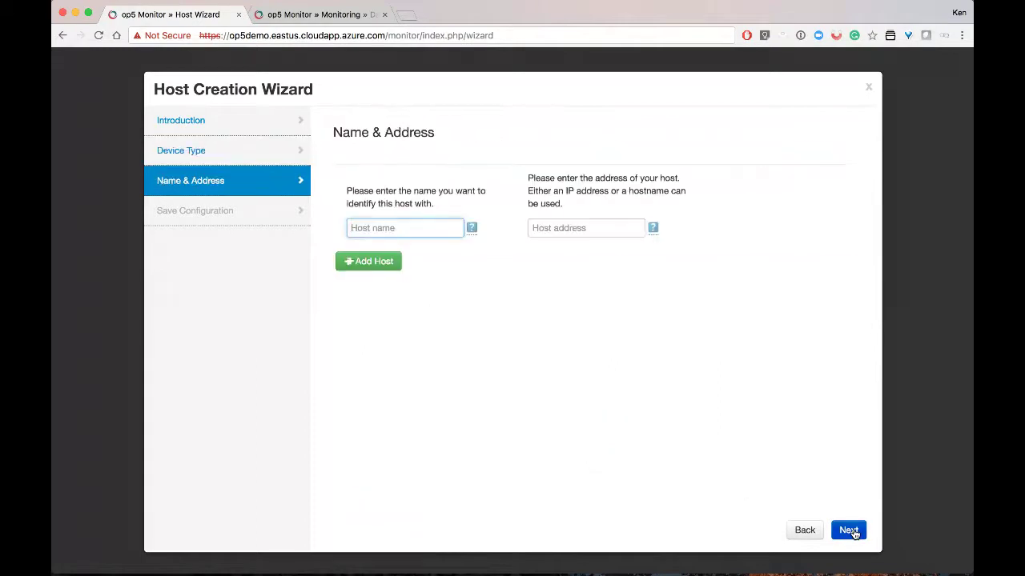
# Enter host name Linux SNMP and address 10.0.0.51
pyautogui.write('Linux SNMP')
pyautogui.press('Tab')
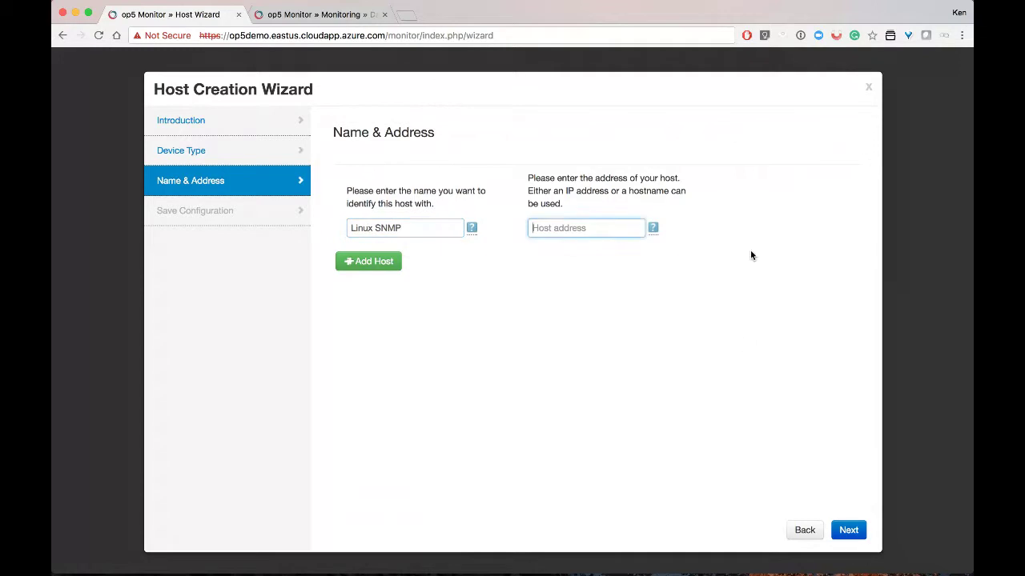
pyautogui.write('10.0.0')
pyautogui.click(659, 242)
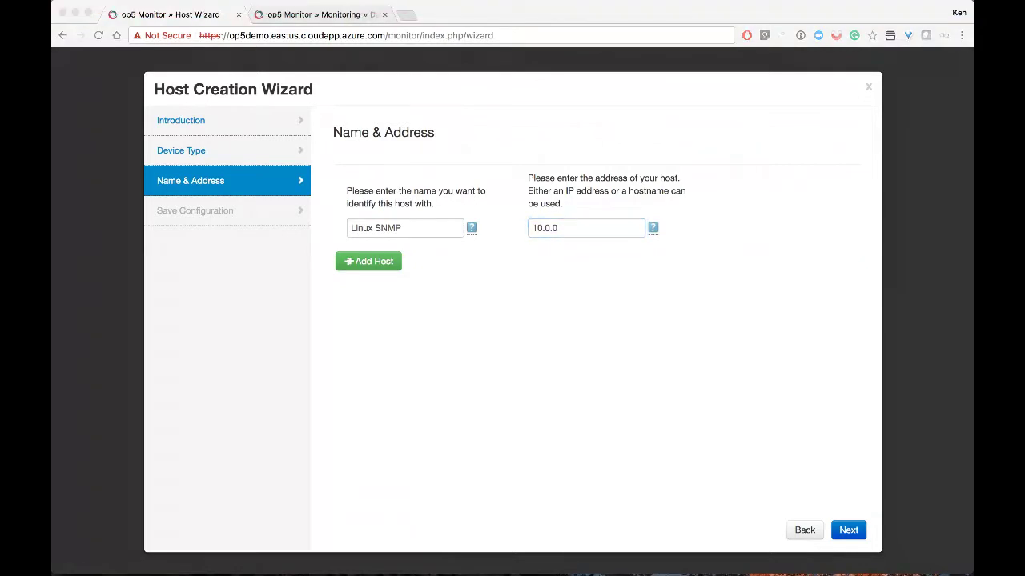
pyautogui.click(567, 228)
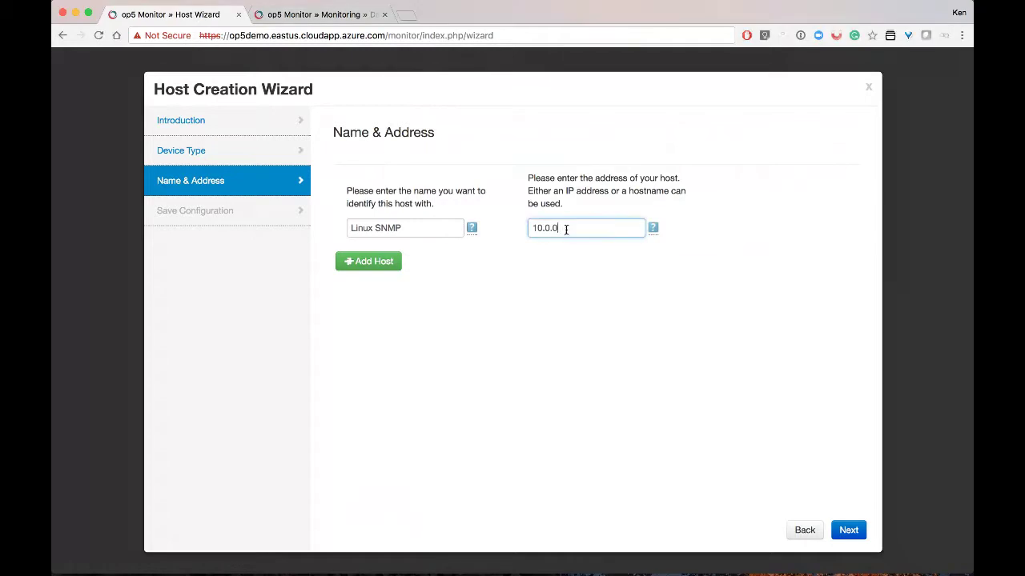
pyautogui.write('.52')
# Look up the existing Linux NRPE host's configuration from the all-hosts list
pyautogui.click(298, 16)
pyautogui.click(332, 150)
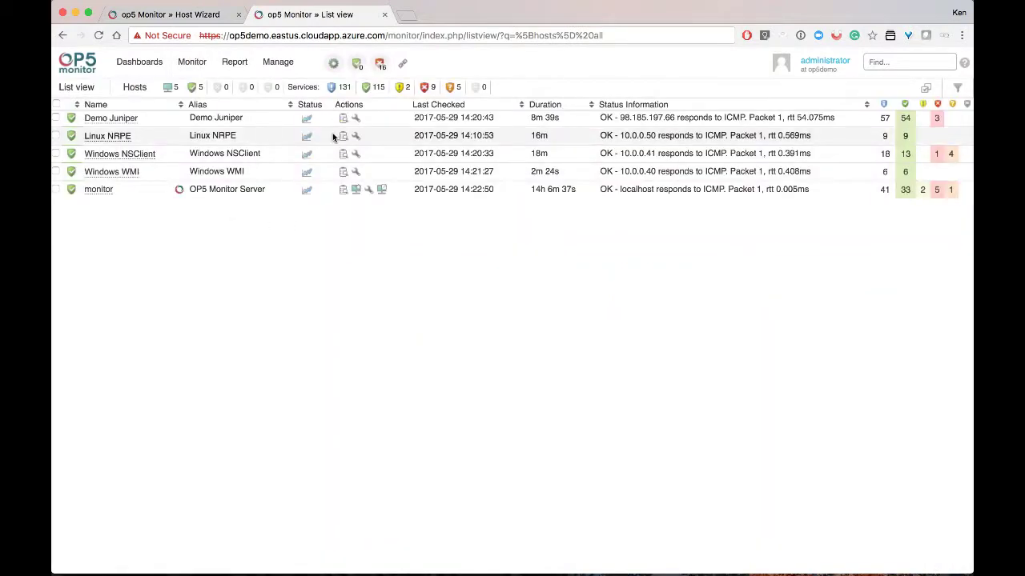
pyautogui.click(355, 136)
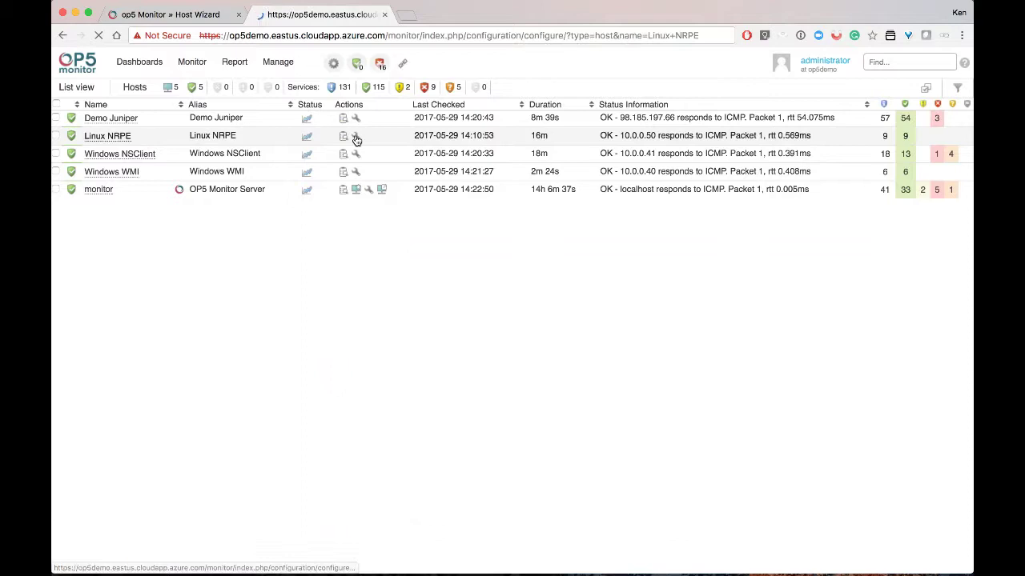
# Back in the wizard, save the configuration and view the added Linux SNMP host
pyautogui.click(144, 12)
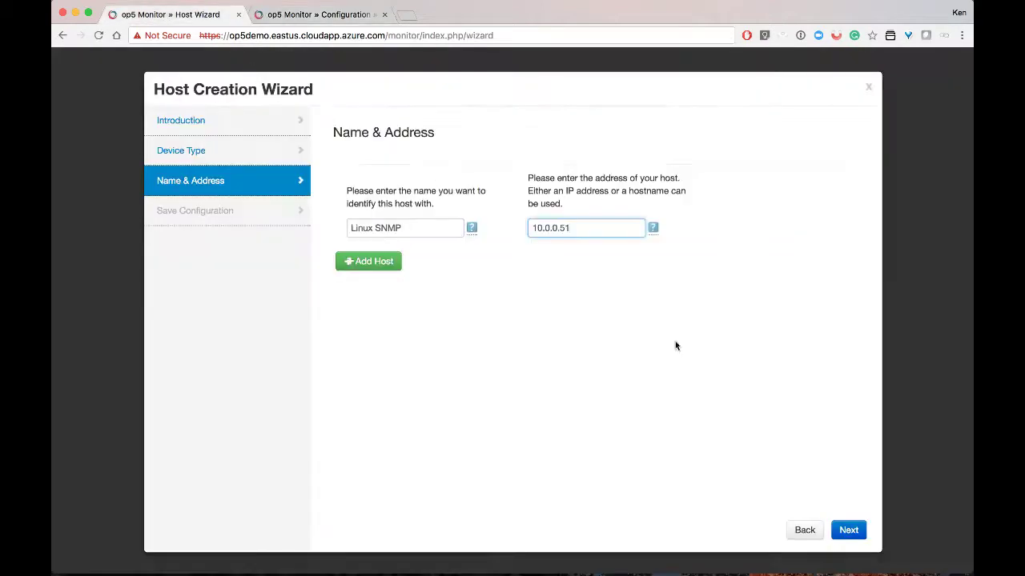
pyautogui.click(840, 532)
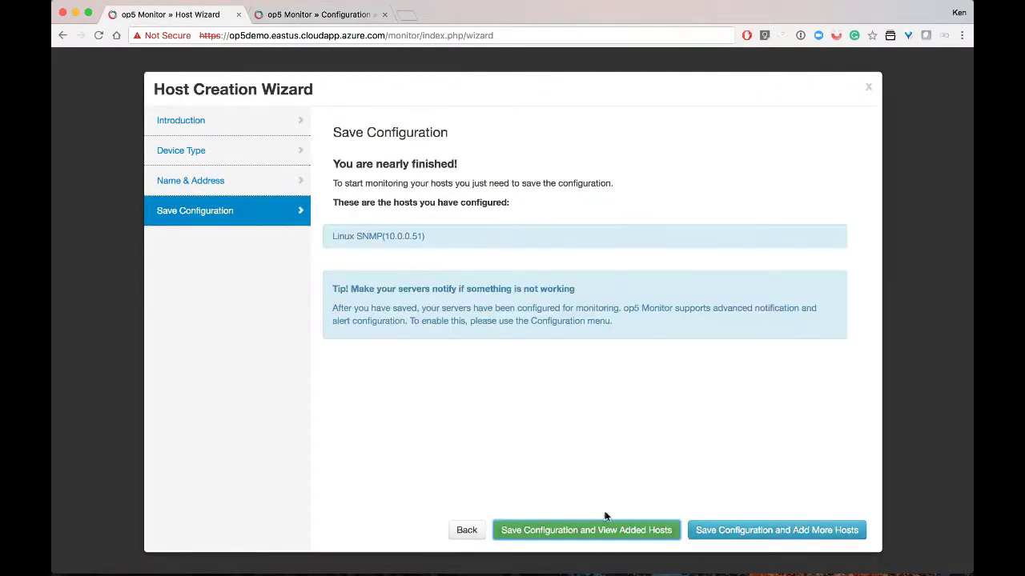
pyautogui.click(588, 531)
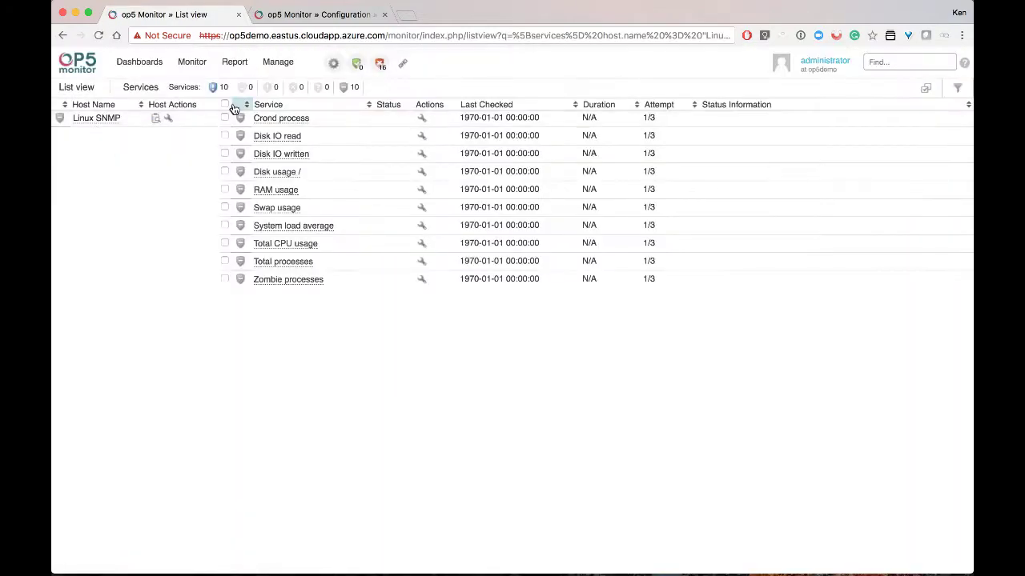
# Run Check now on all ten Linux SNMP services and return to their list
pyautogui.click(224, 104)
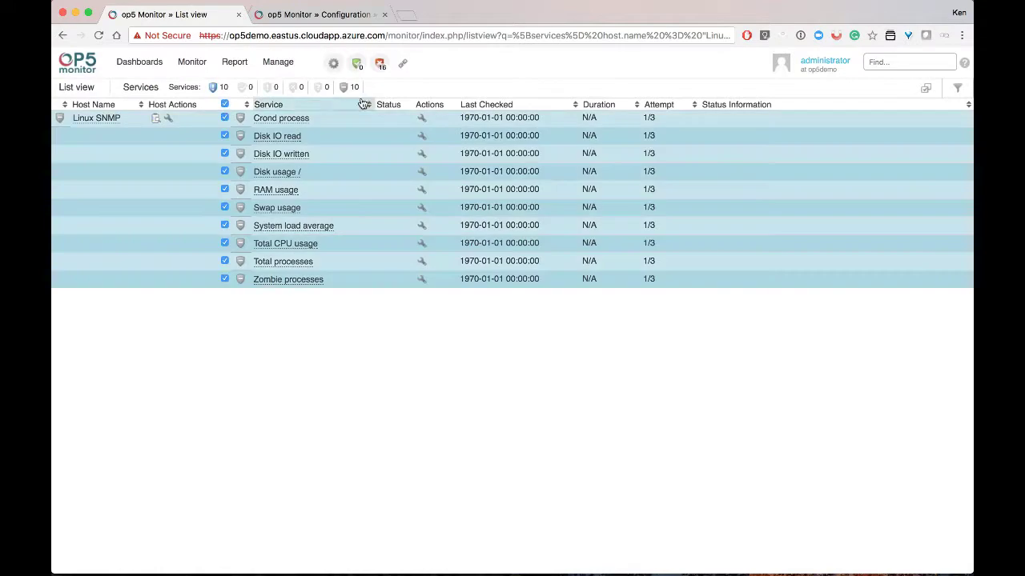
pyautogui.click(931, 89)
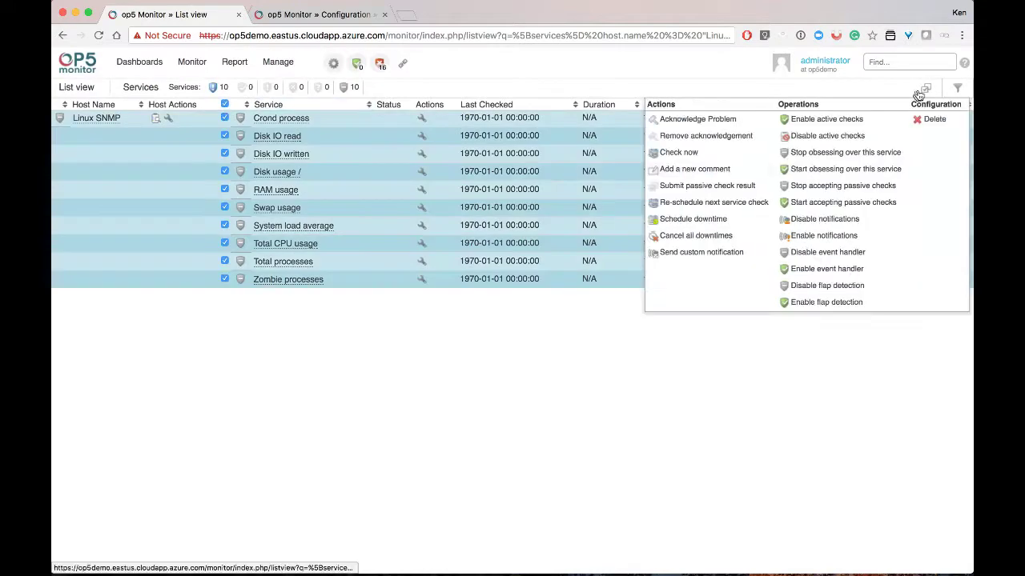
pyautogui.click(678, 153)
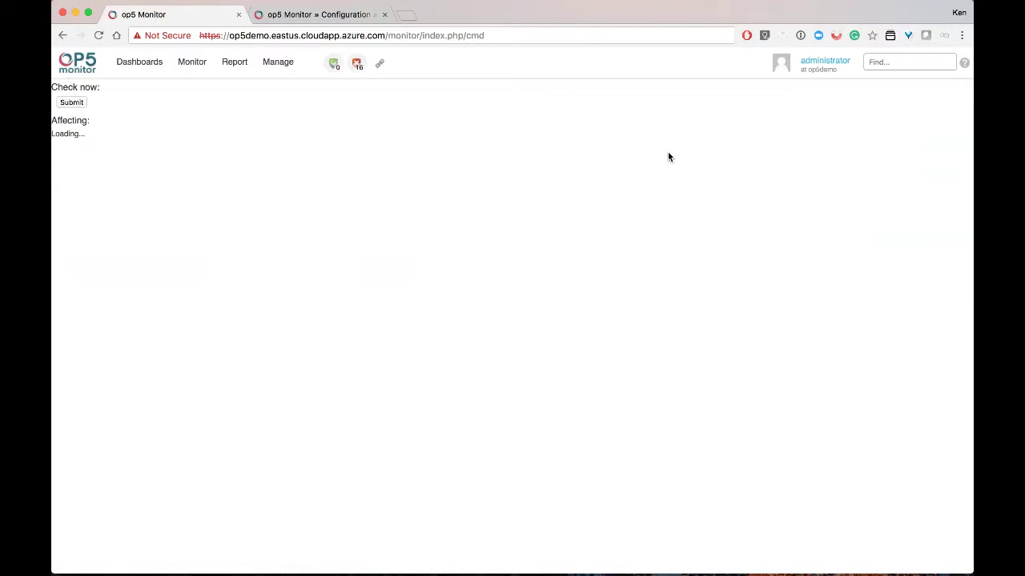
pyautogui.click(70, 104)
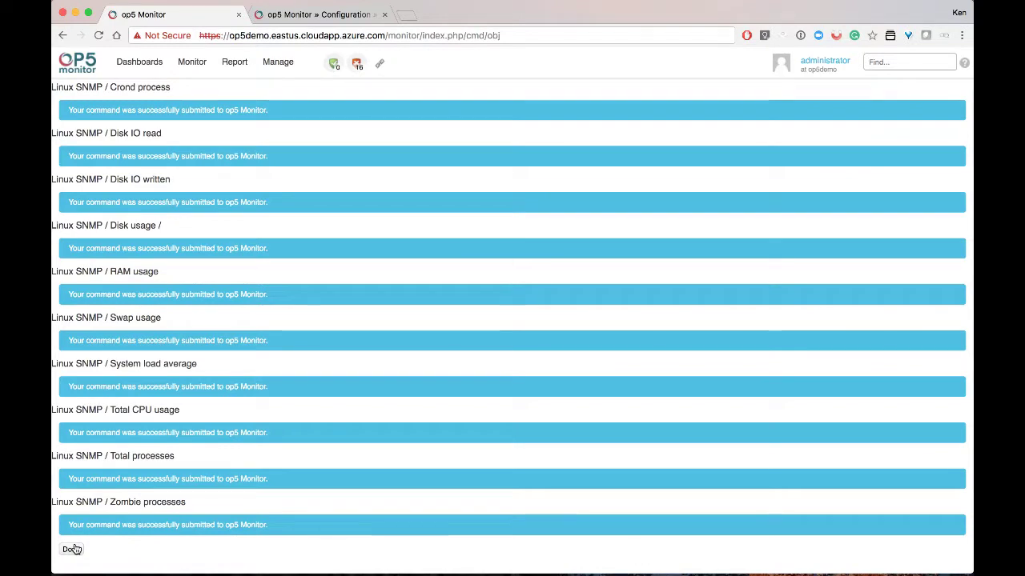
pyautogui.click(72, 549)
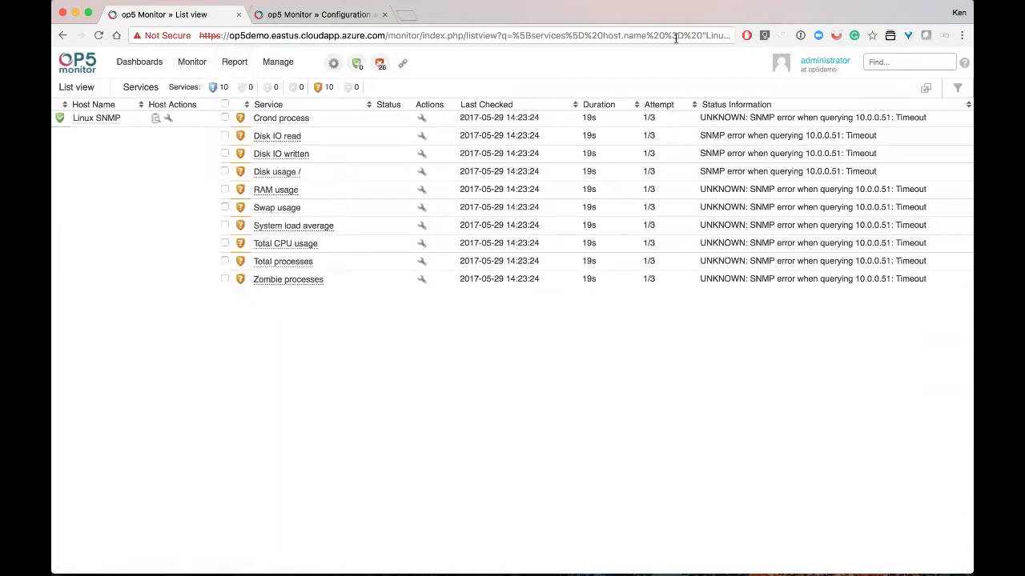
# Change the Linux SNMP host's address to 10.0.0.50 and submit the host settings
pyautogui.moveTo(128, 56)
pyautogui.rightClick(645, 166)
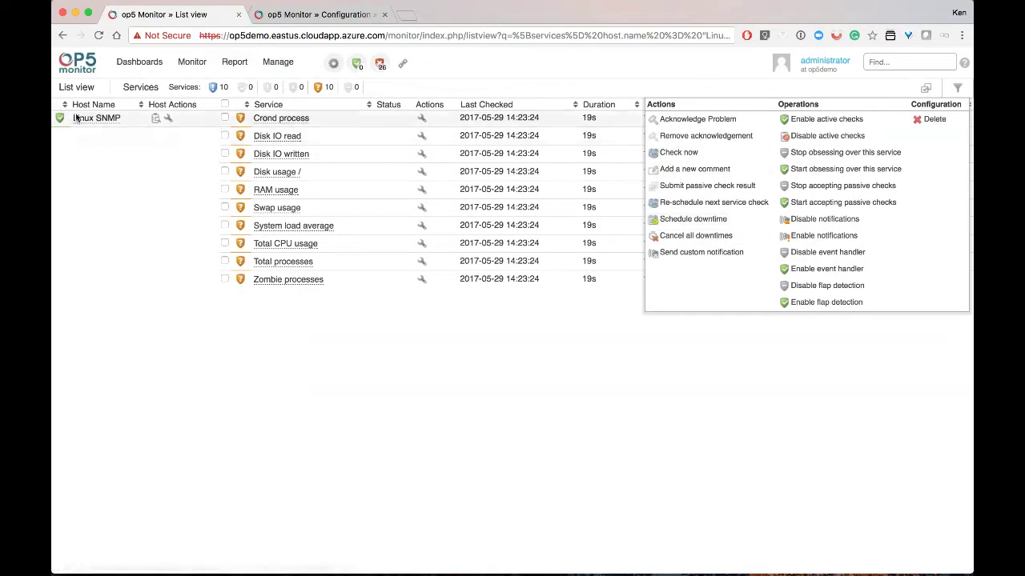
pyautogui.click(169, 119)
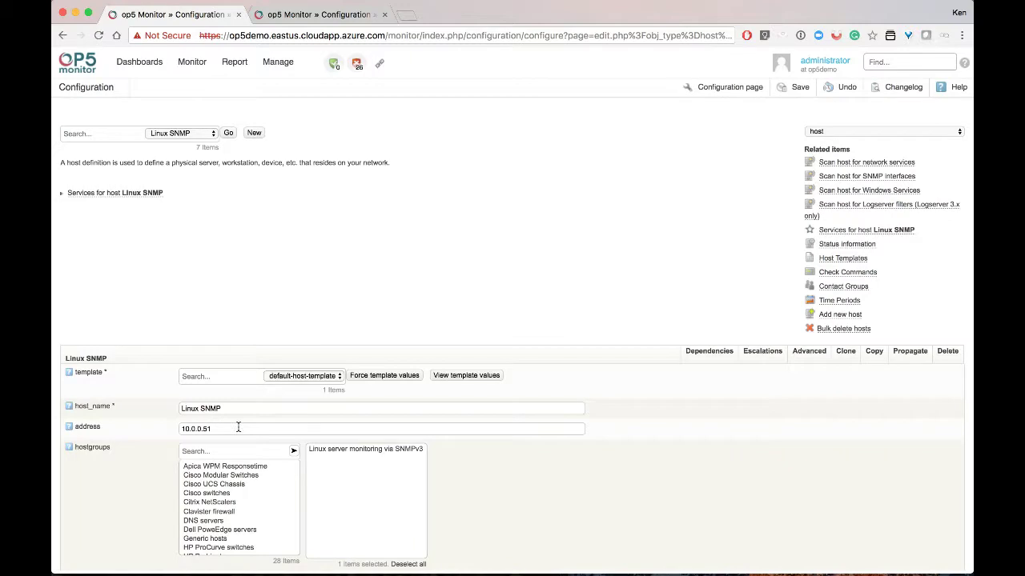
pyautogui.click(238, 428)
pyautogui.scroll(-5, 237, 428)
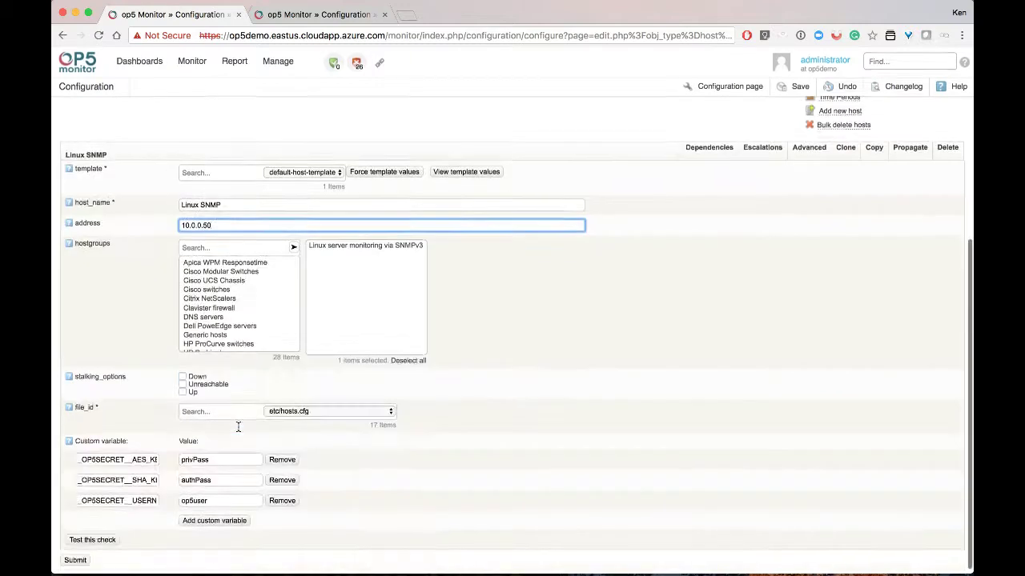
pyautogui.click(74, 561)
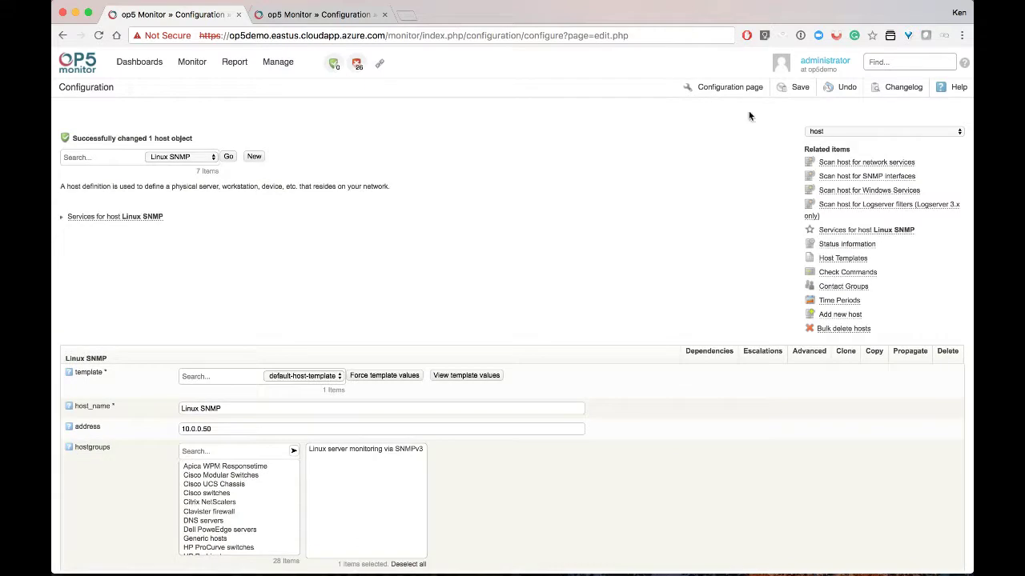
# Save and confirm the configuration, then open Linux SNMP's services from All Hosts
pyautogui.click(793, 91)
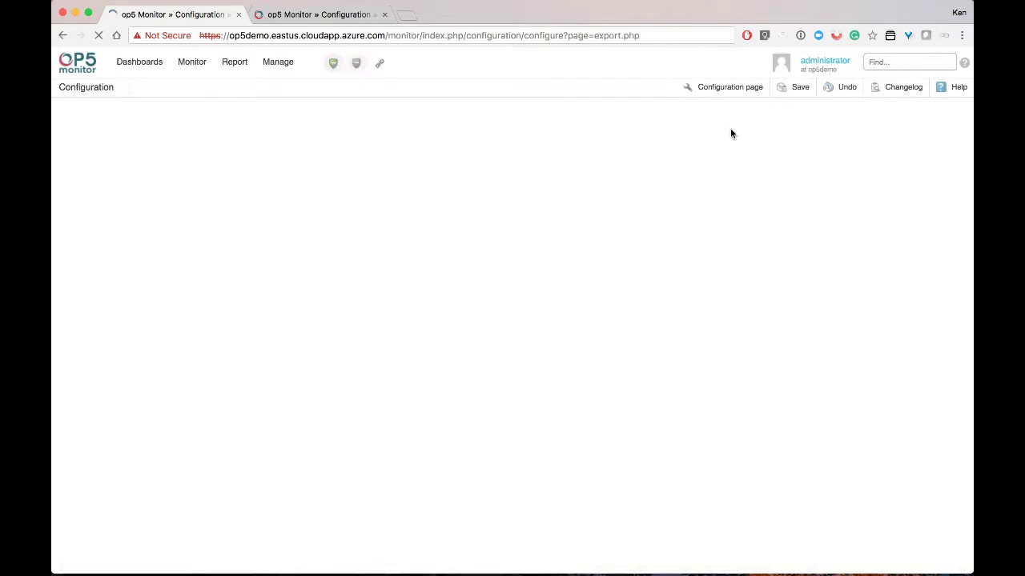
pyautogui.click(73, 223)
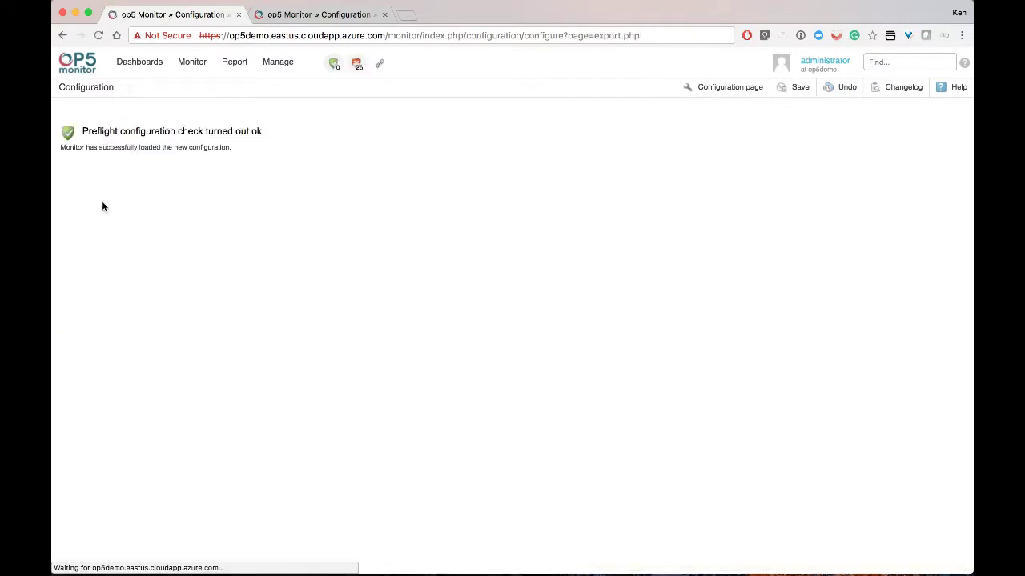
pyautogui.moveTo(193, 61)
pyautogui.moveTo(256, 158)
pyautogui.click(310, 154)
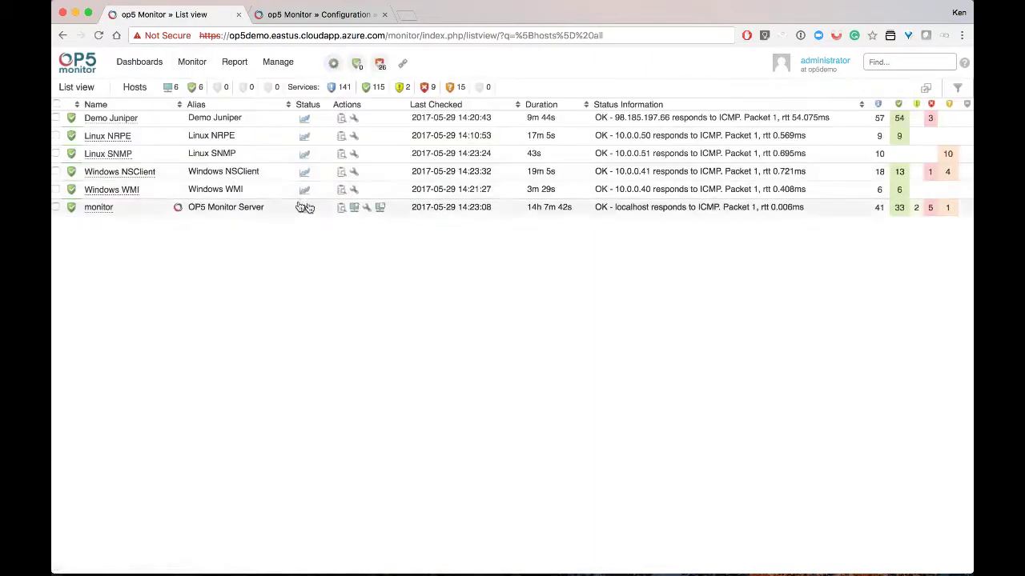
pyautogui.click(339, 153)
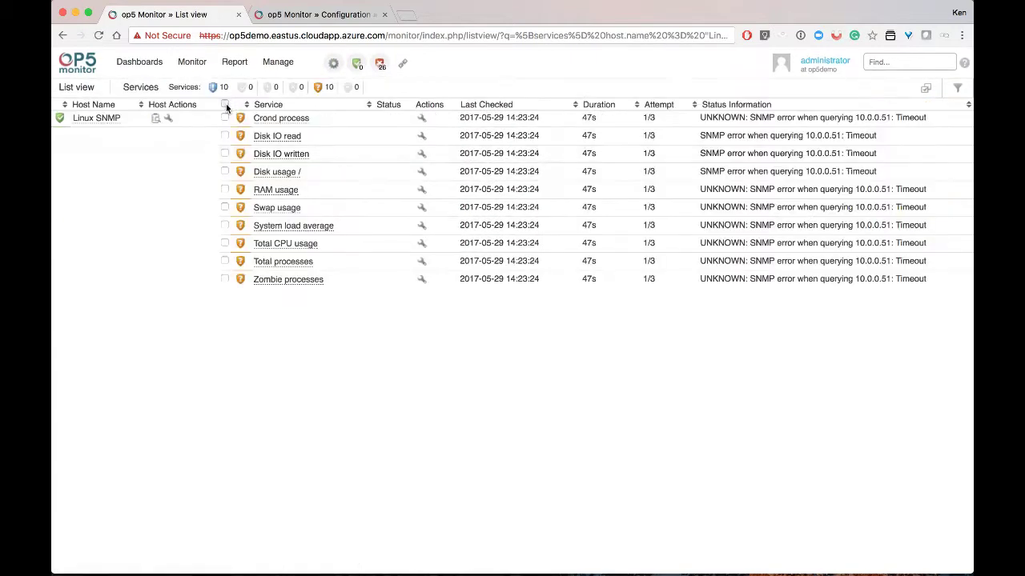
# Recheck all ten Linux SNMP services immediately, return to their list, then bring up Launchpad
pyautogui.click(225, 105)
pyautogui.click(925, 90)
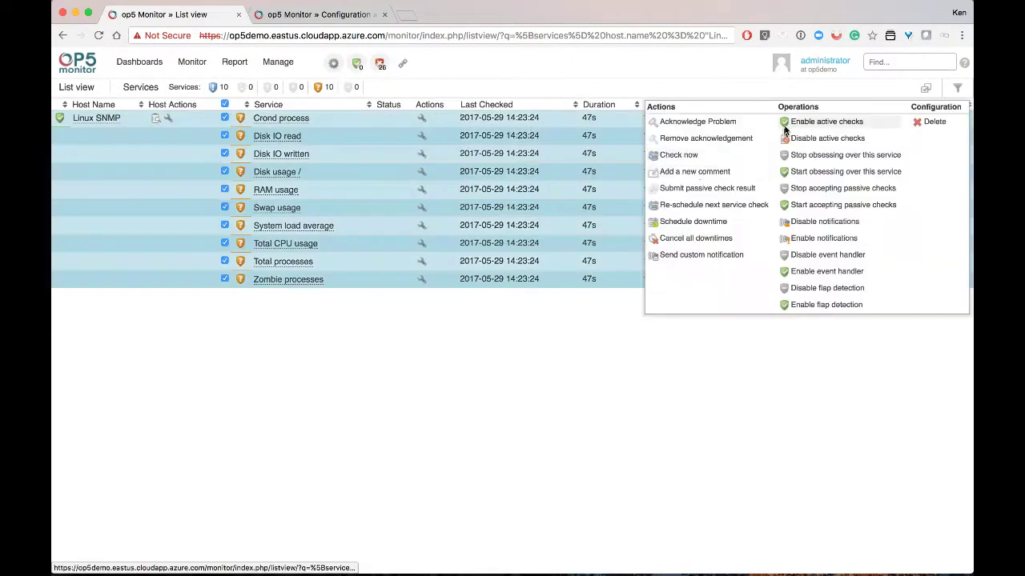
pyautogui.click(685, 156)
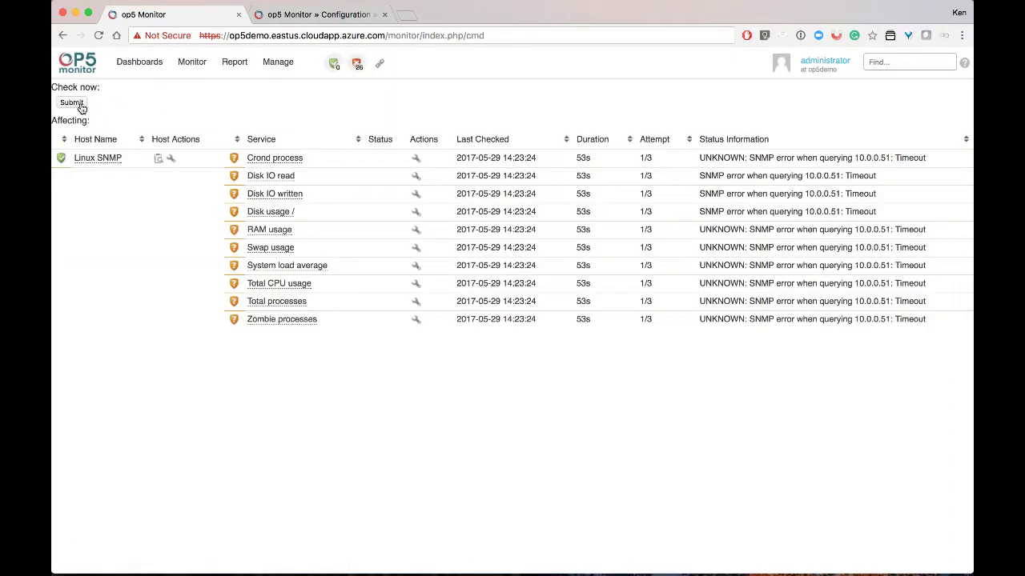
pyautogui.click(80, 105)
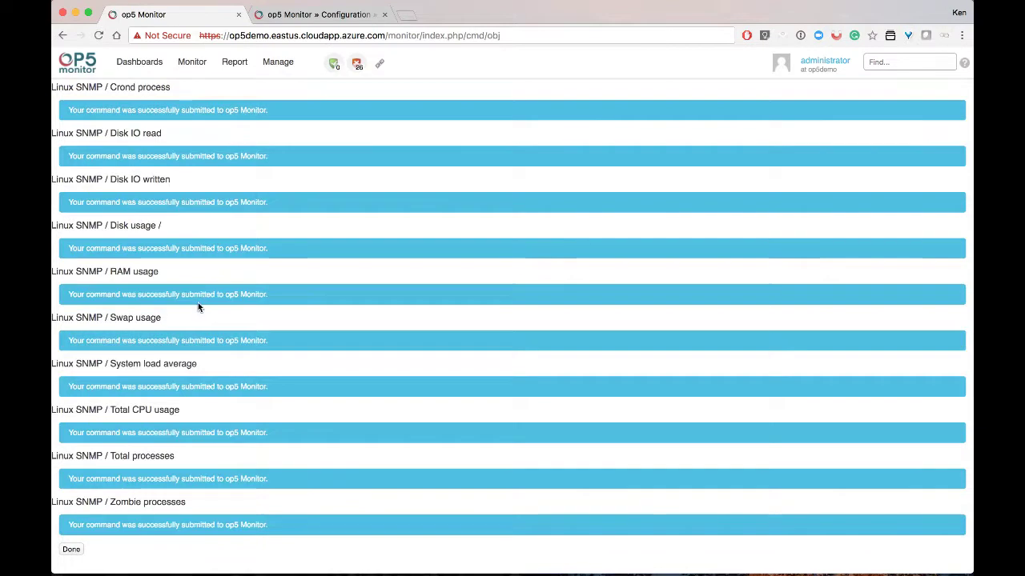
pyautogui.click(83, 551)
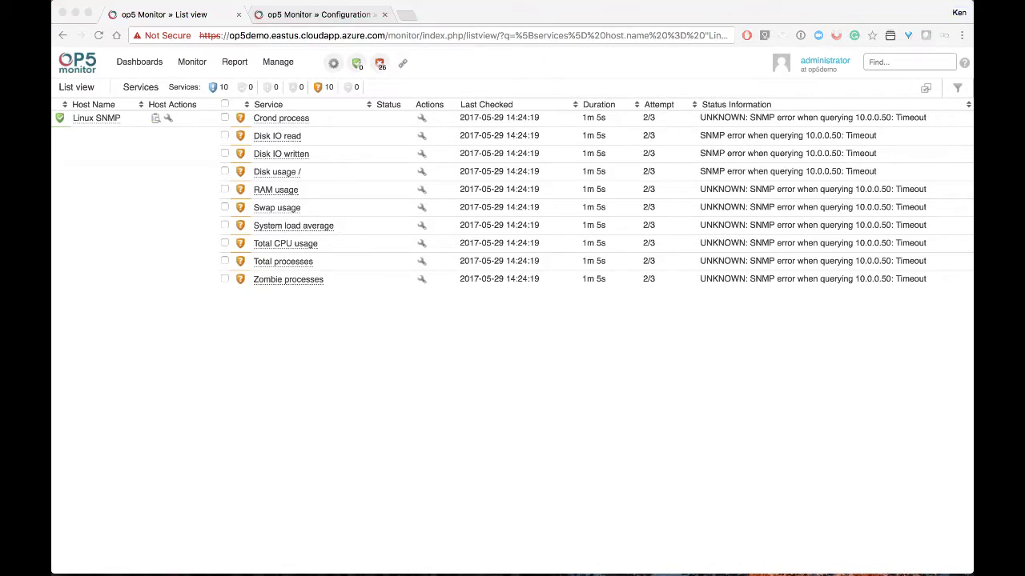
pyautogui.press('F4')
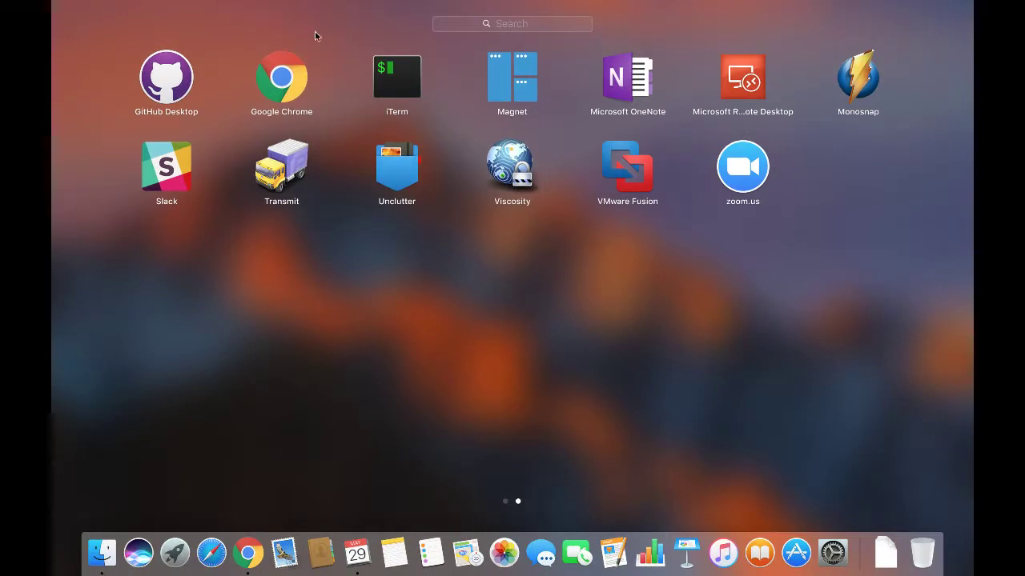
pyautogui.click(397, 76)
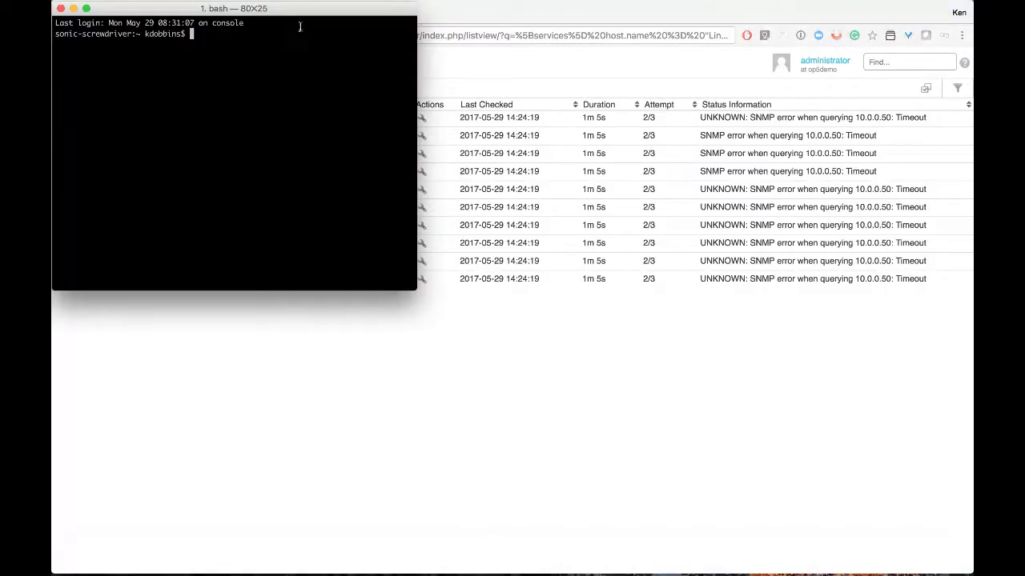
pyautogui.moveTo(300, 7); pyautogui.dragTo(968, 8)
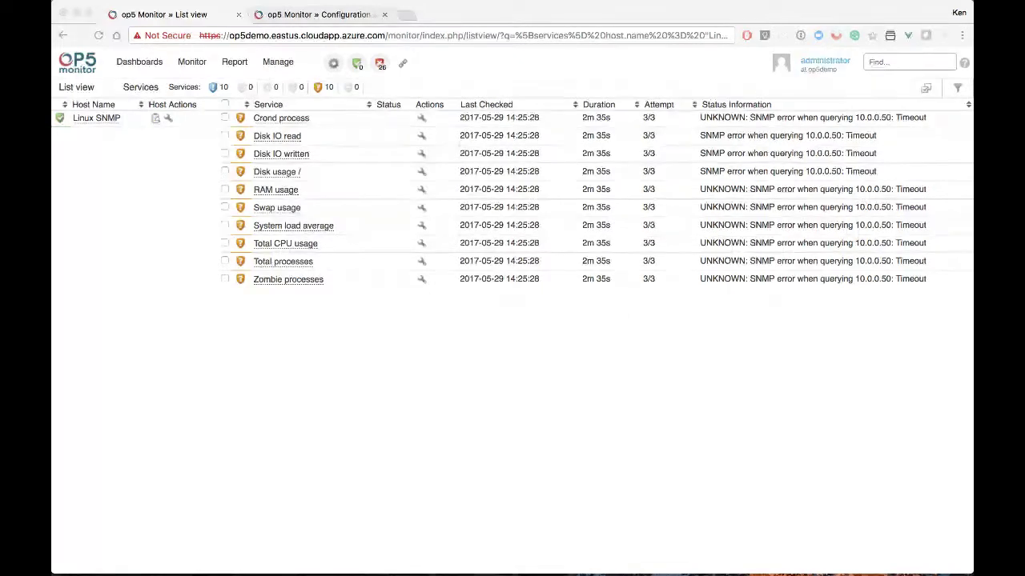
# Set the Linux SNMP host's address back to 10.0.0.51, submit, and save the configuration
pyautogui.click(168, 118)
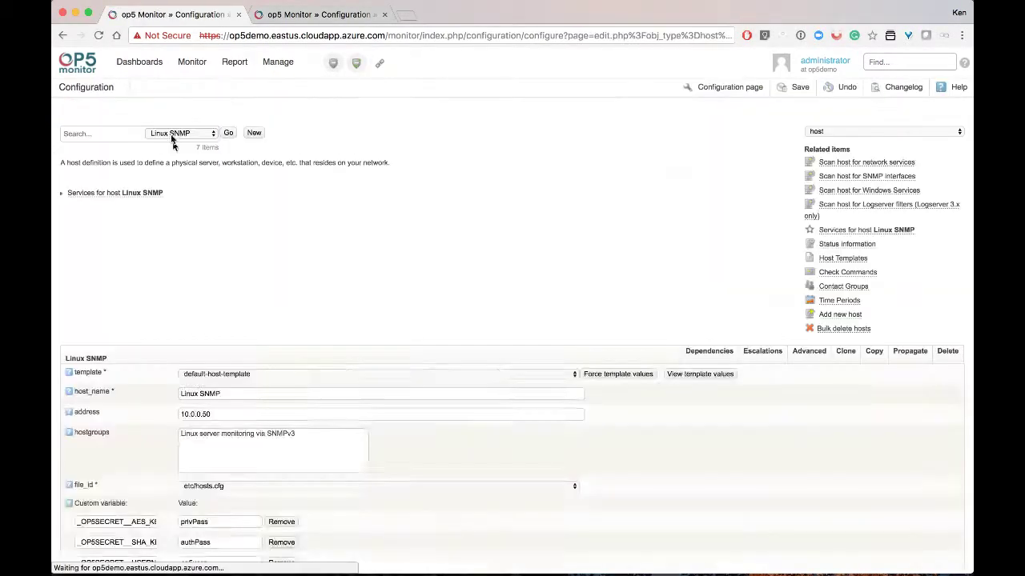
pyautogui.click(227, 430)
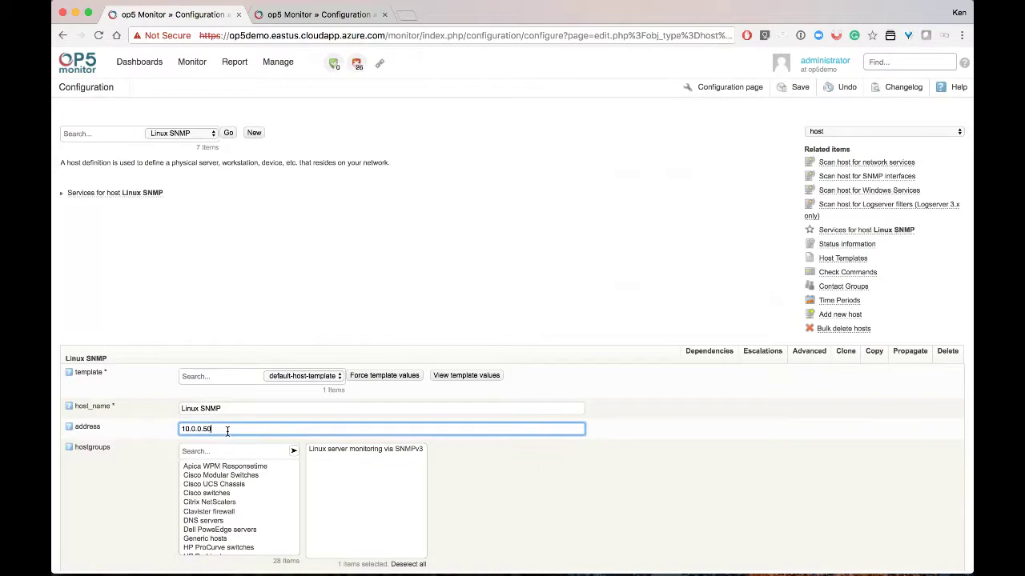
pyautogui.press('BackSpace')
pyautogui.write('1')
pyautogui.scroll(-3, 227, 431)
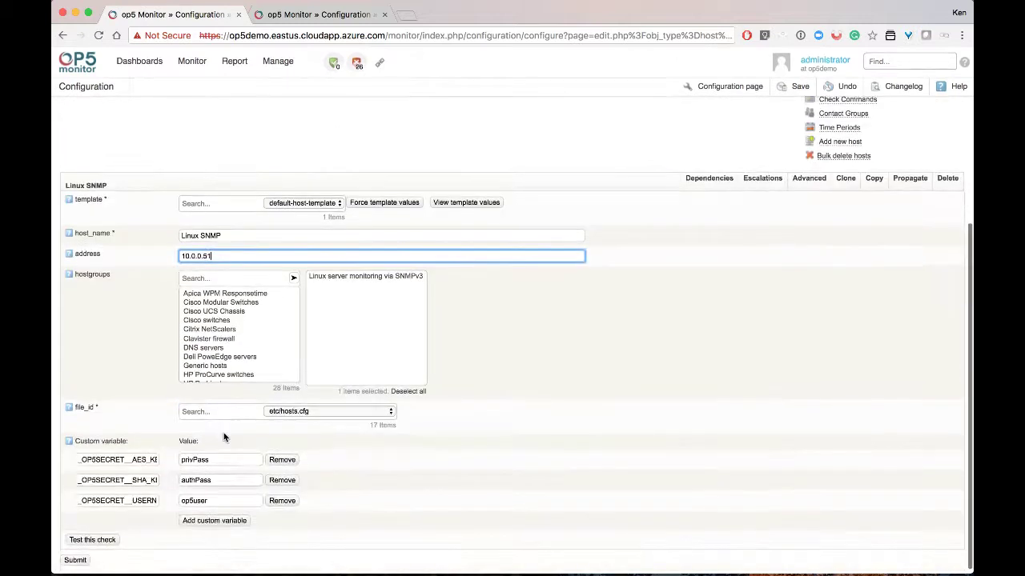
pyautogui.click(78, 562)
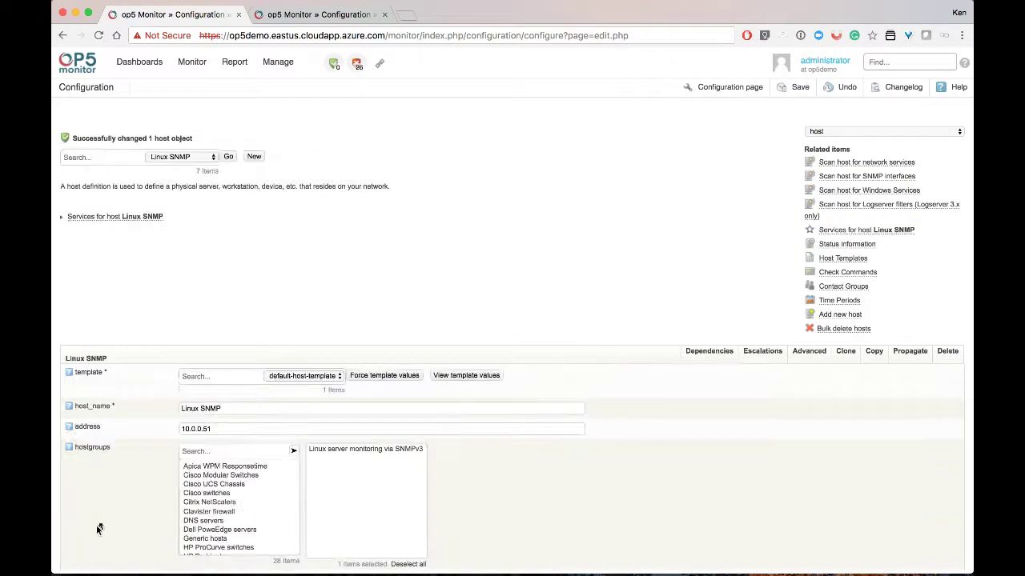
pyautogui.click(796, 89)
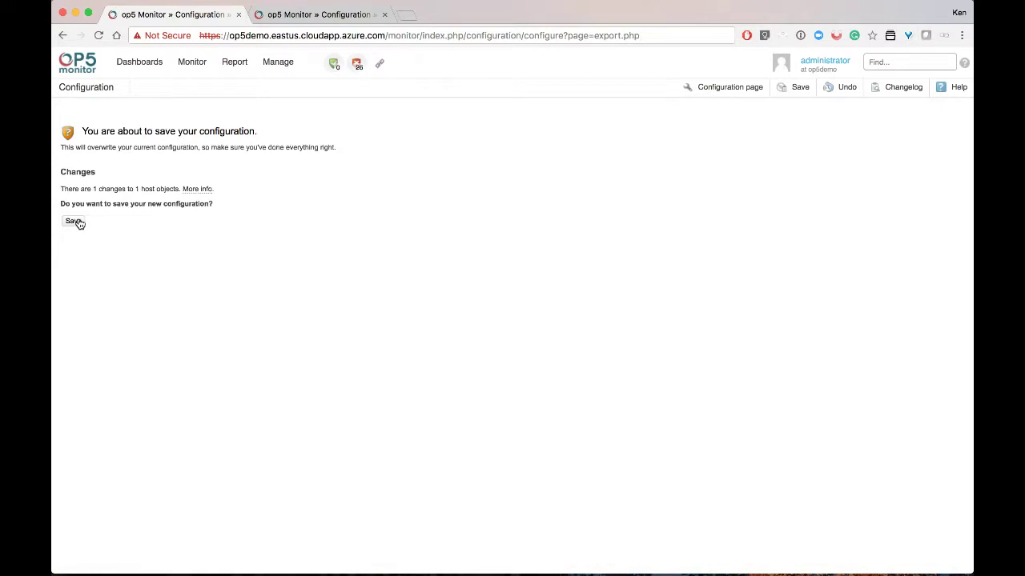
pyautogui.click(74, 221)
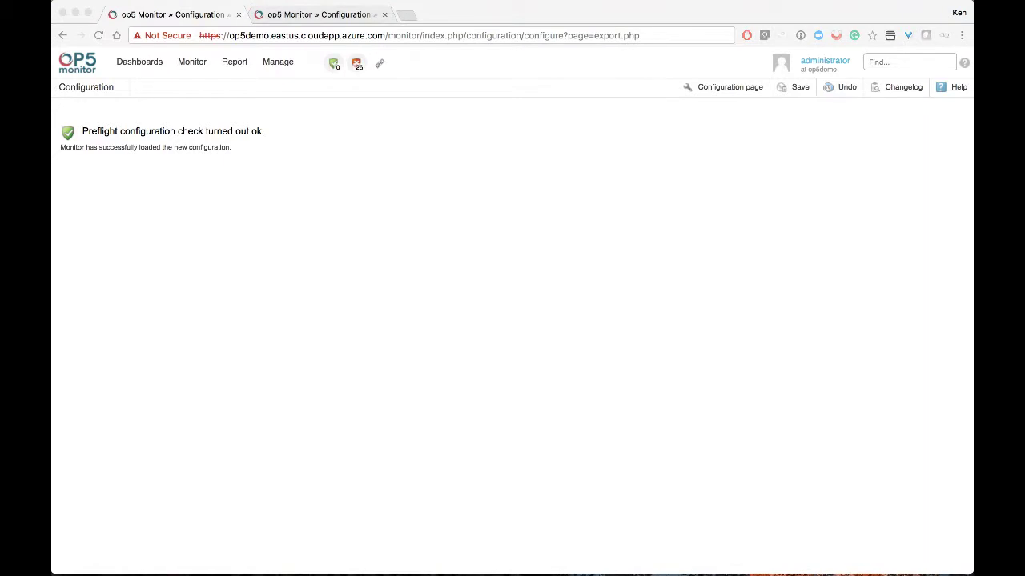
# Open Linux SNMP's services from All Hosts and run Check now on all ten
pyautogui.click(193, 64)
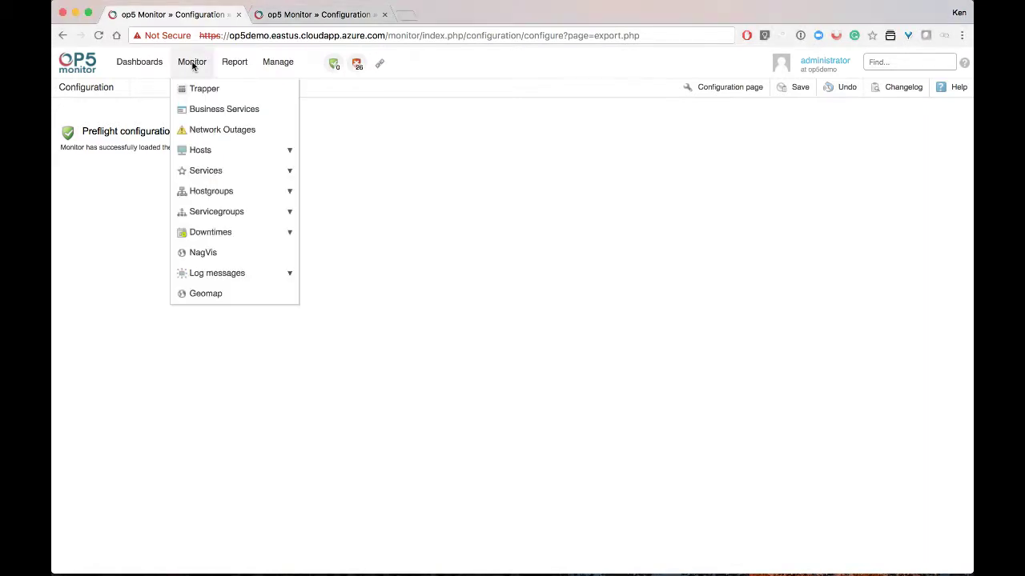
pyautogui.moveTo(264, 150)
pyautogui.click(312, 151)
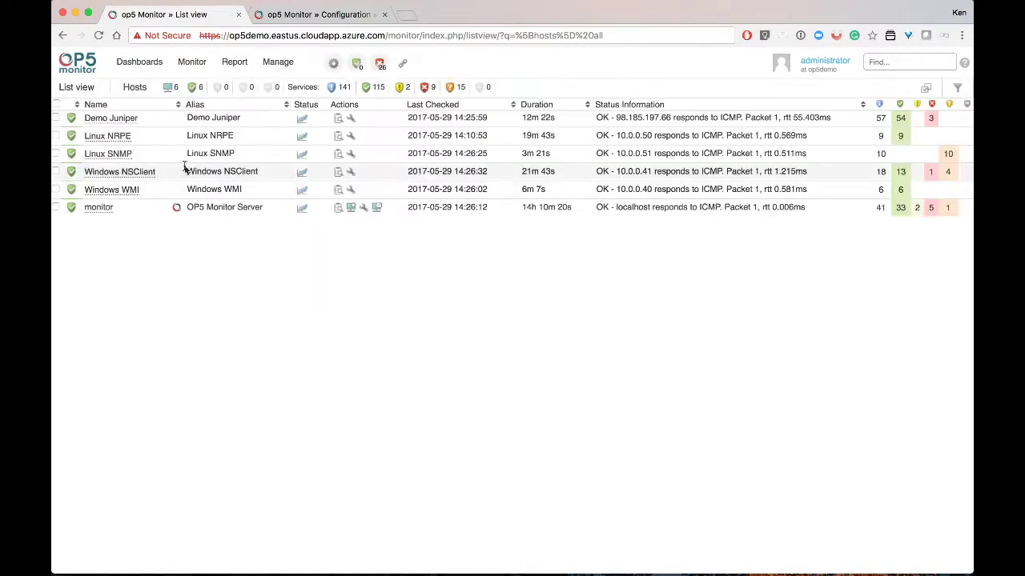
pyautogui.click(336, 153)
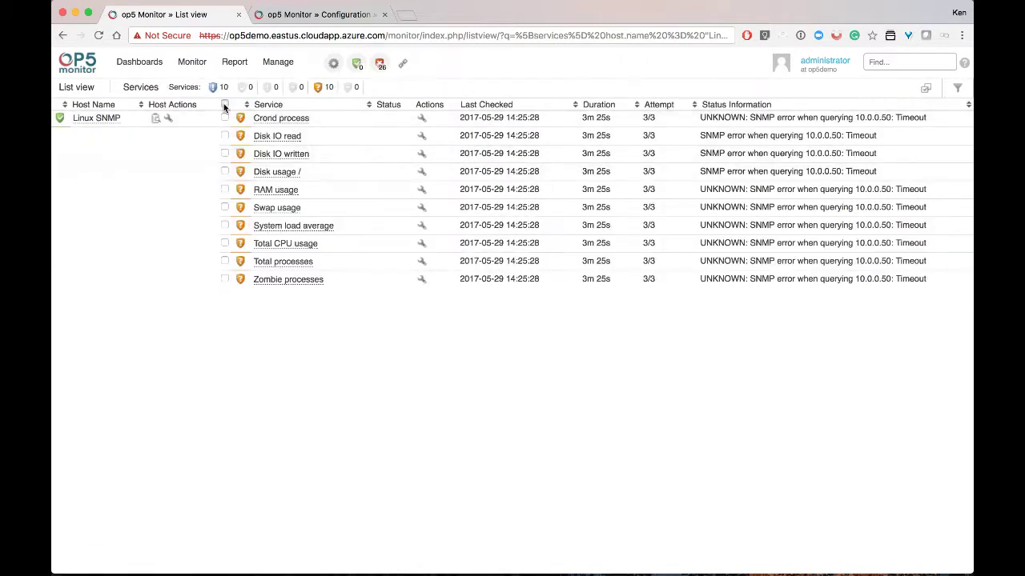
pyautogui.click(225, 105)
pyautogui.click(925, 87)
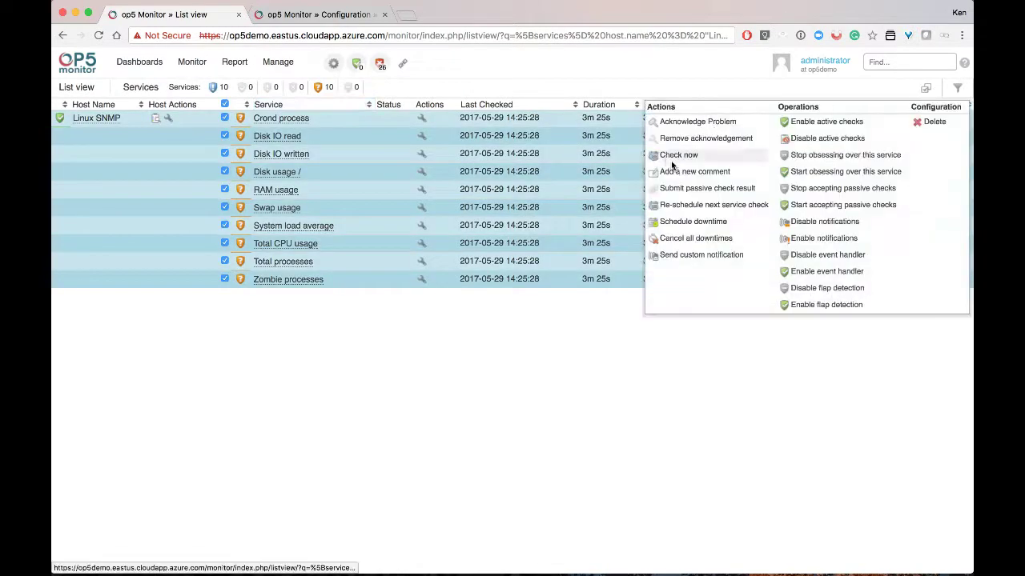
pyautogui.click(671, 160)
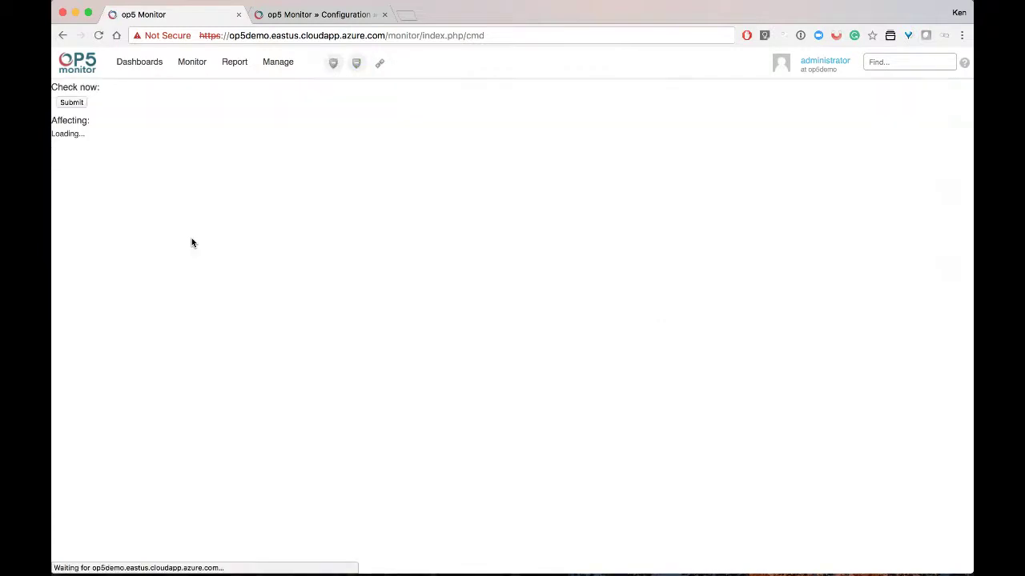
pyautogui.click(68, 107)
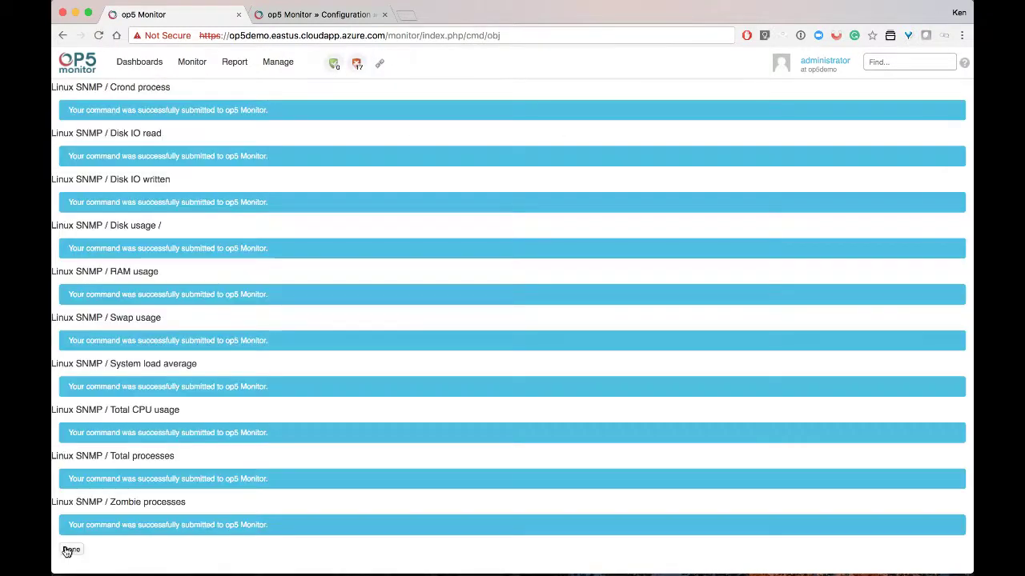
pyautogui.click(70, 550)
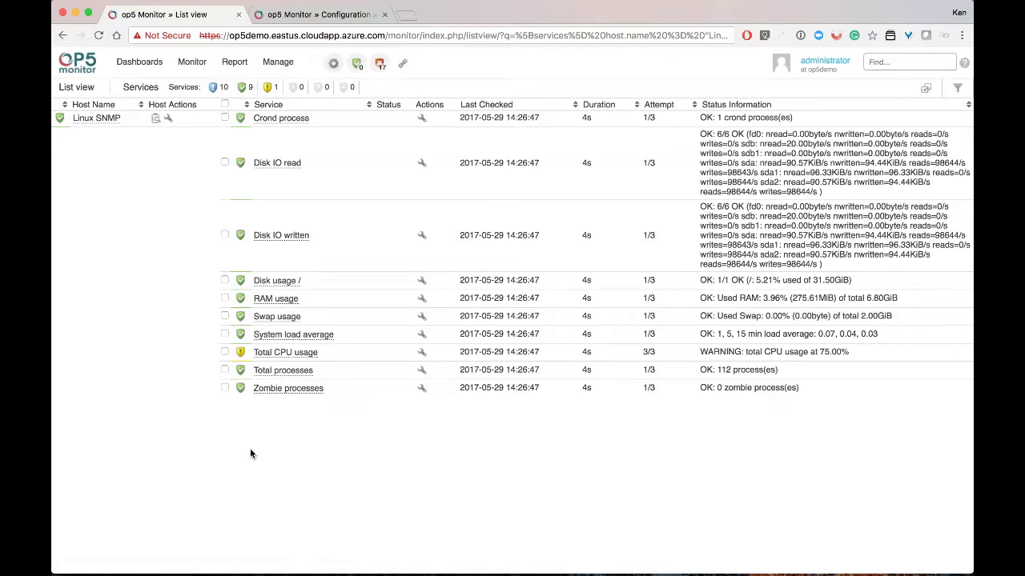
# Show all 141 services and preview the Demo Juniper performance graphs from the Status column
pyautogui.click(202, 63)
pyautogui.moveTo(213, 150)
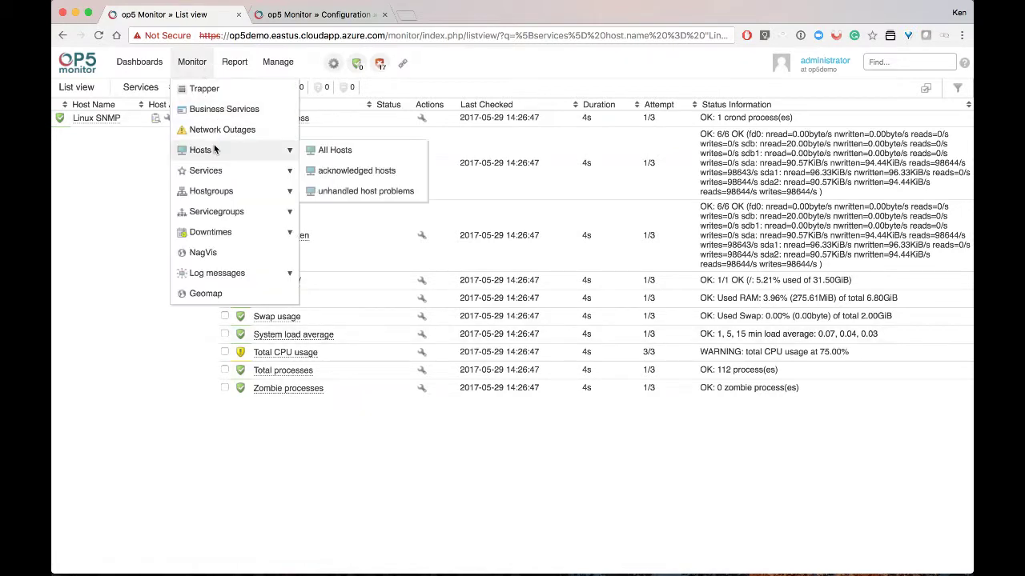
pyautogui.moveTo(280, 169)
pyautogui.click(335, 168)
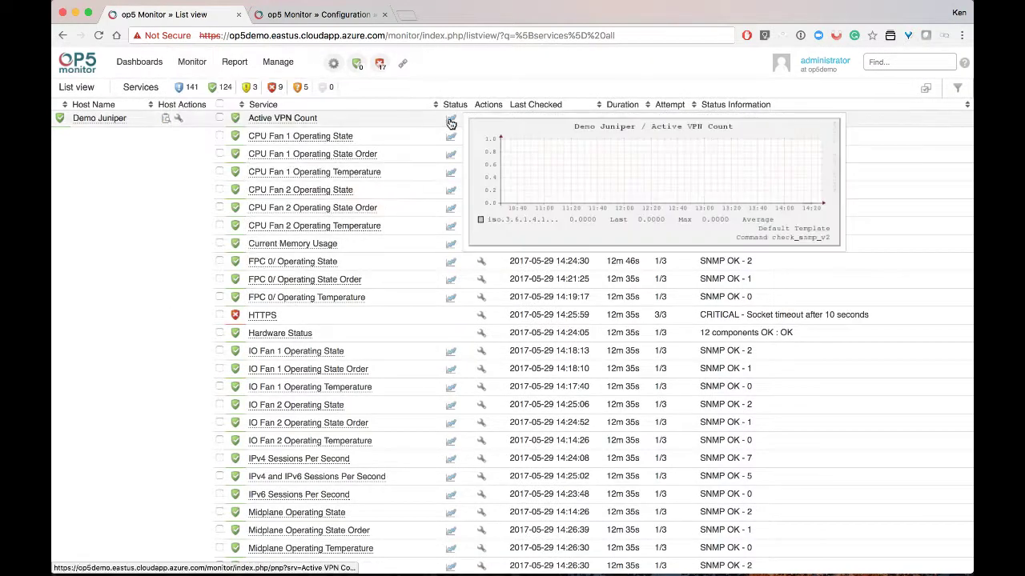
pyautogui.moveTo(452, 137)
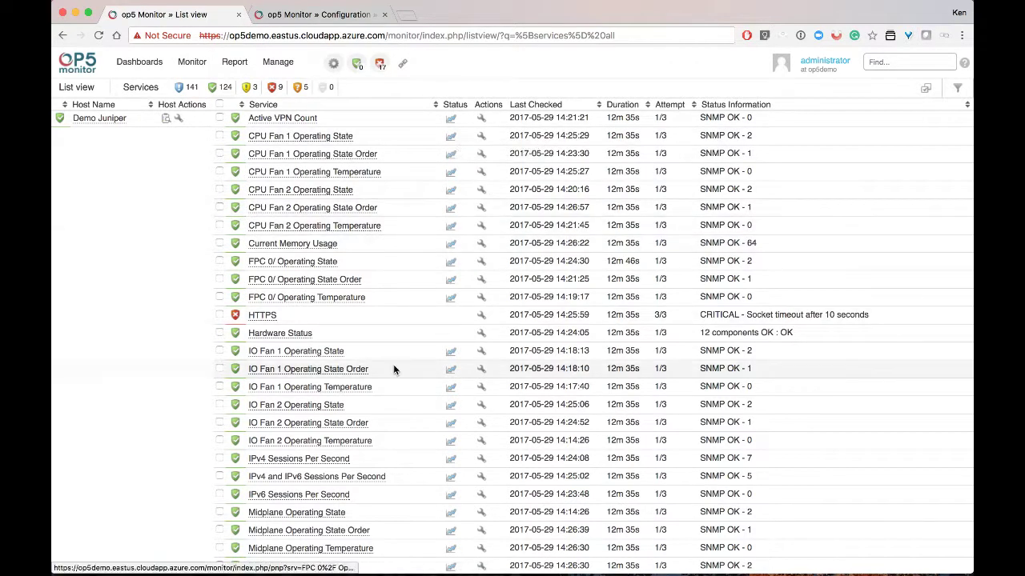
pyautogui.scroll(-3, 390, 365)
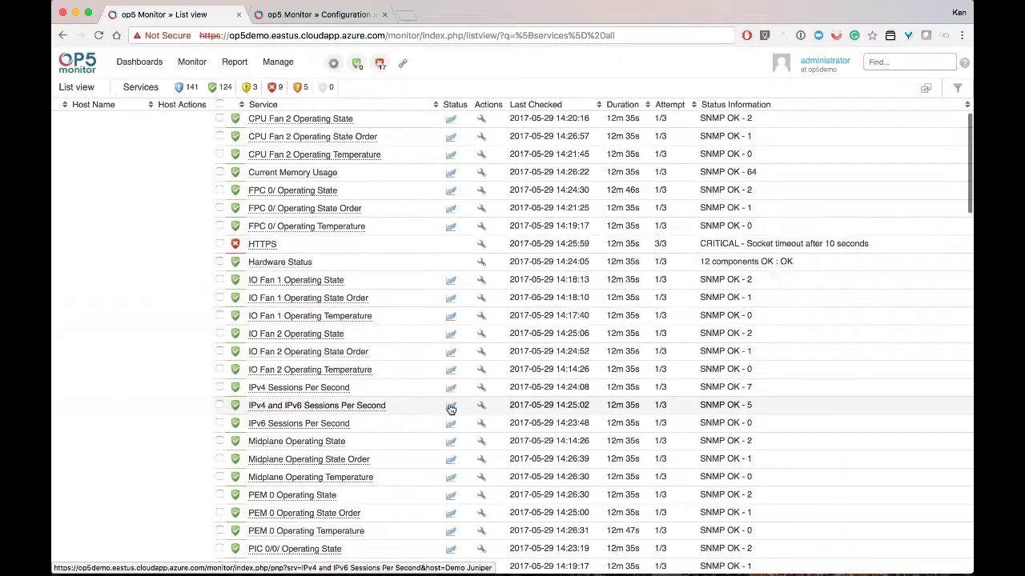
pyautogui.moveTo(450, 392)
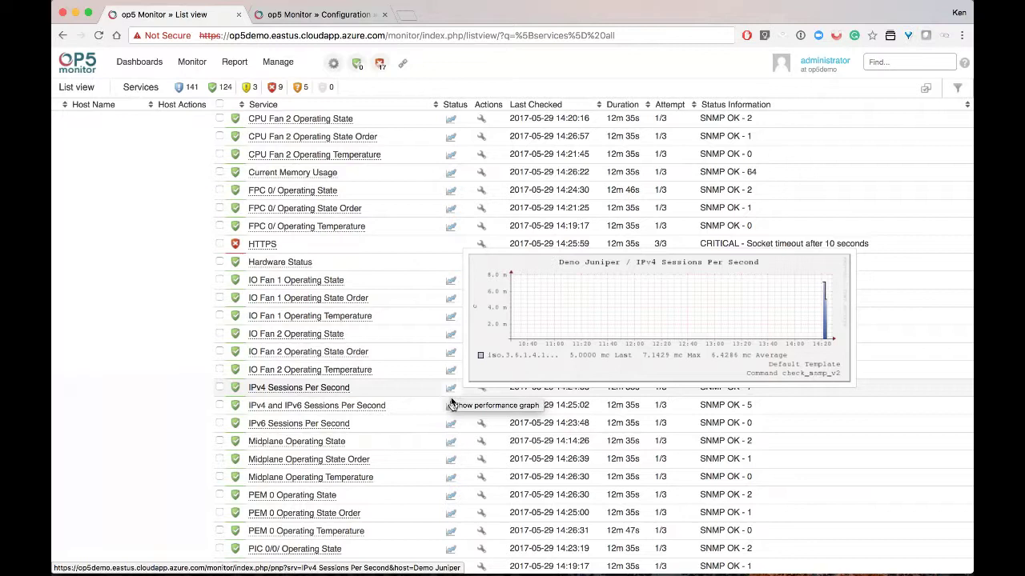
pyautogui.scroll(-4, 439, 466)
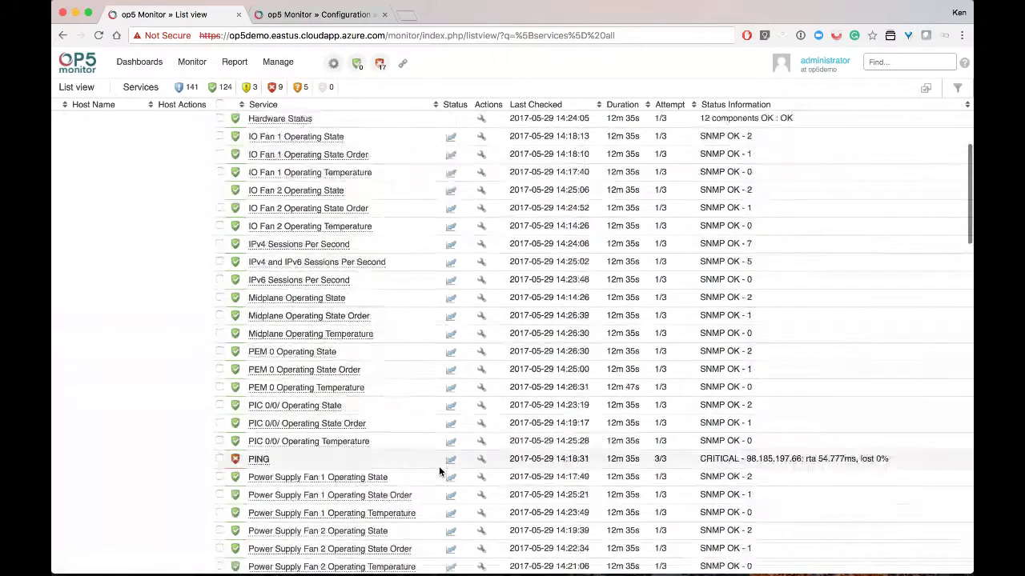
pyautogui.scroll(-10, 438, 466)
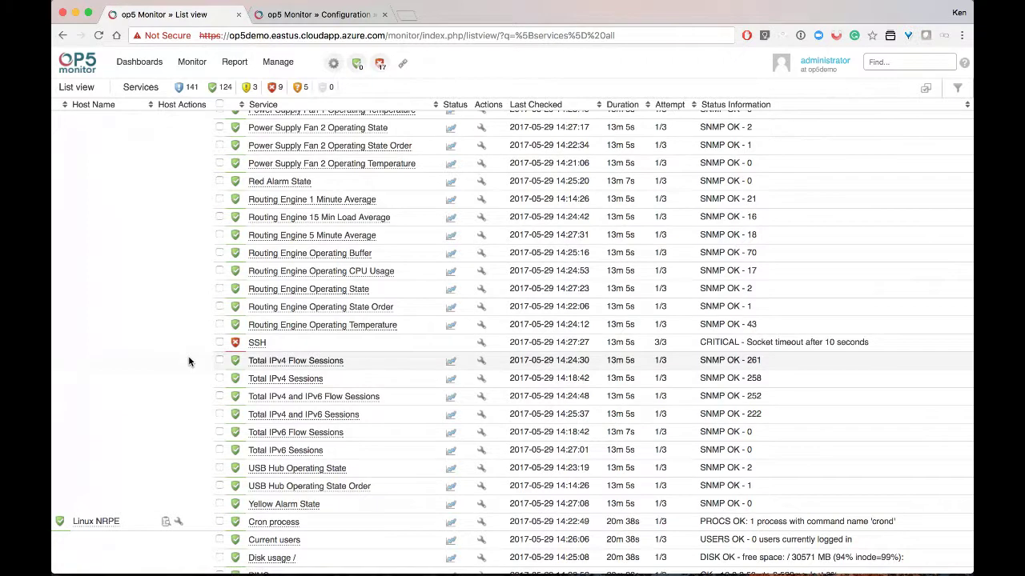
pyautogui.scroll(-3, 189, 360)
pyautogui.scroll(-10, 189, 362)
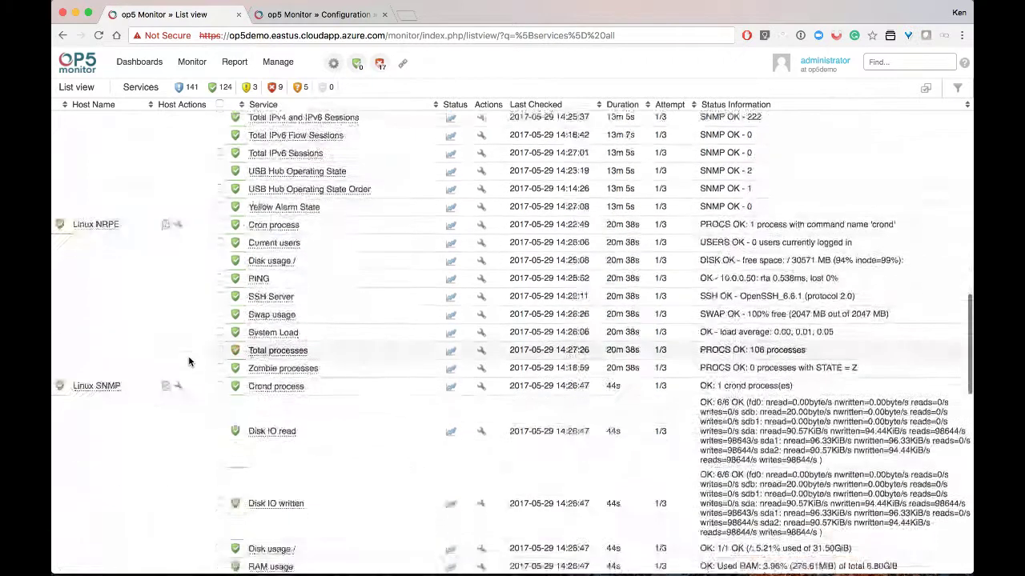
pyautogui.scroll(-6, 189, 362)
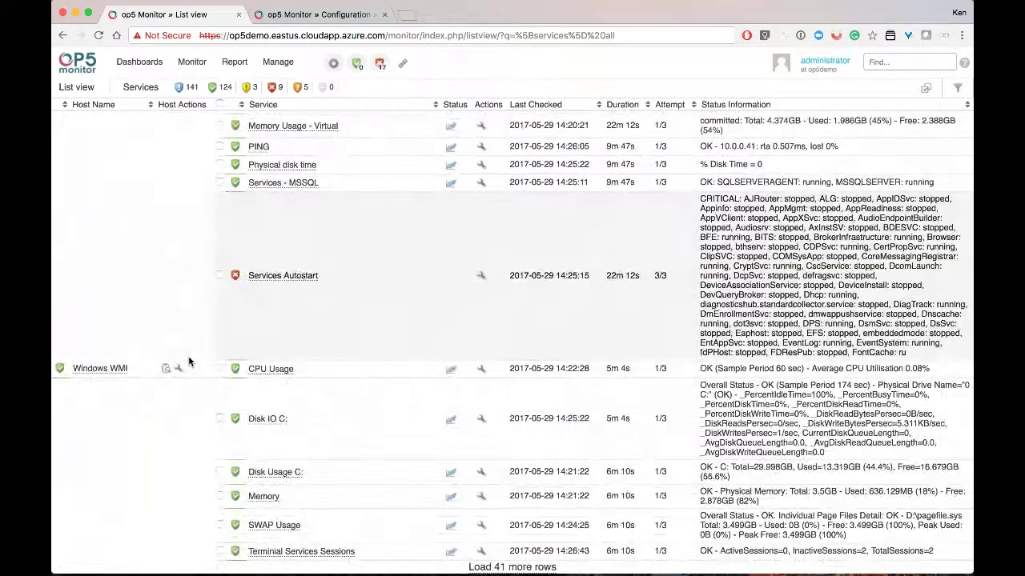